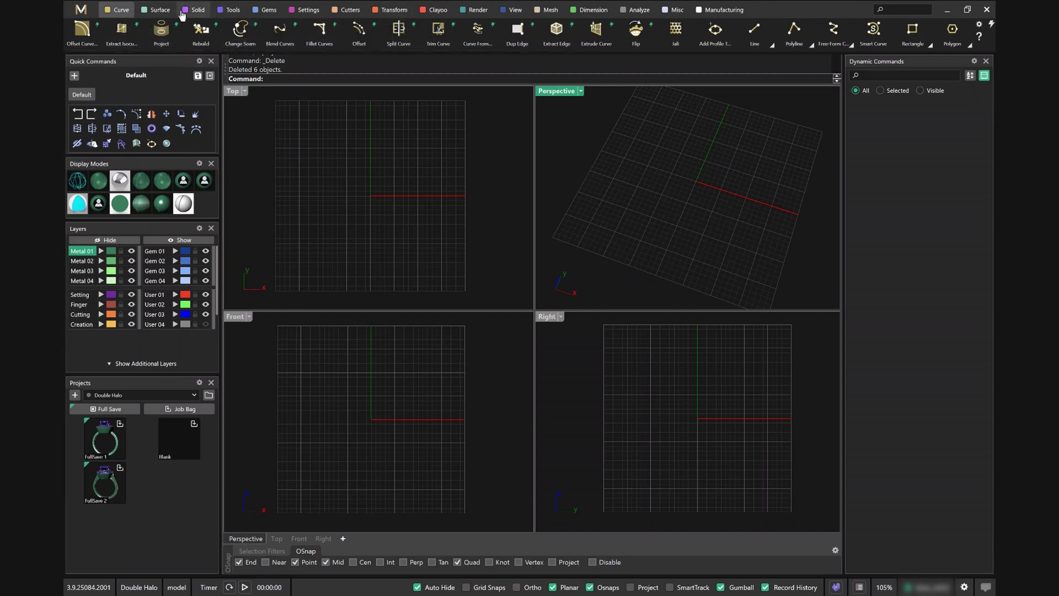
# Add a new Quick Commands tab and rename it Curves
pyautogui.click(228, 10)
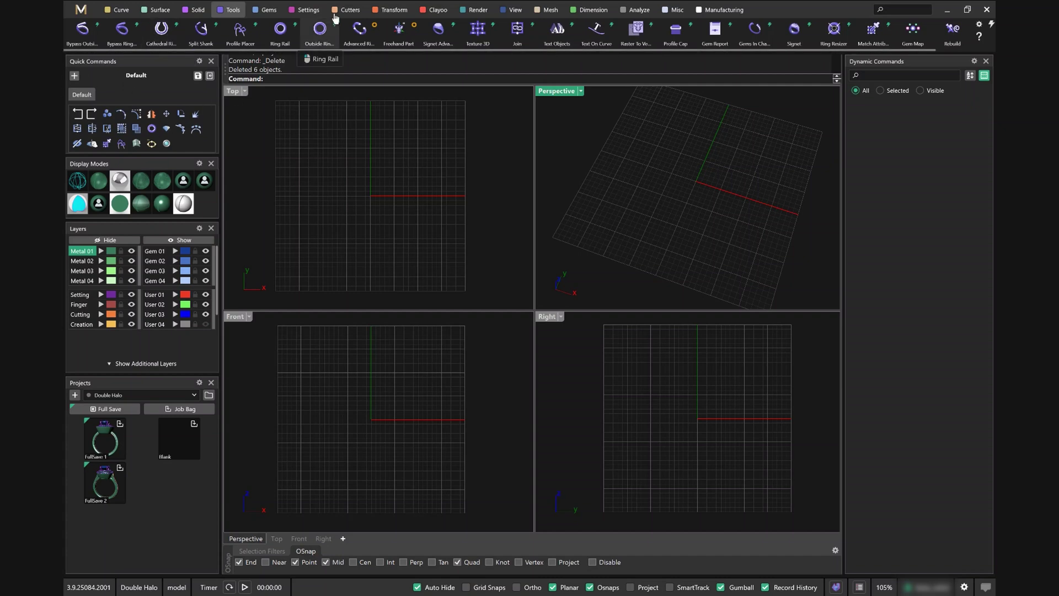
pyautogui.click(74, 77)
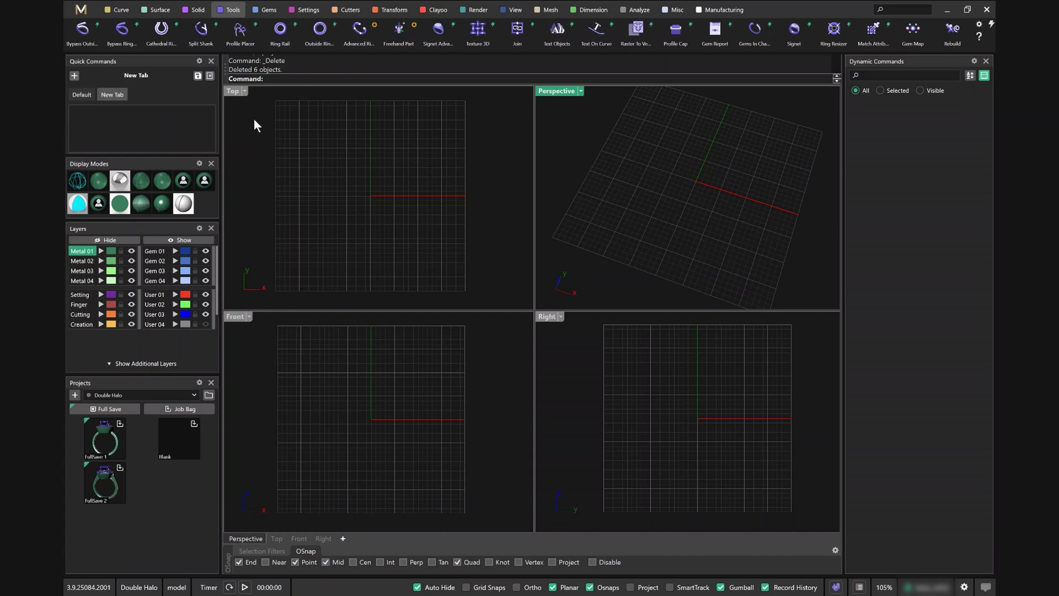
pyautogui.rightClick(118, 96)
pyautogui.click(141, 105)
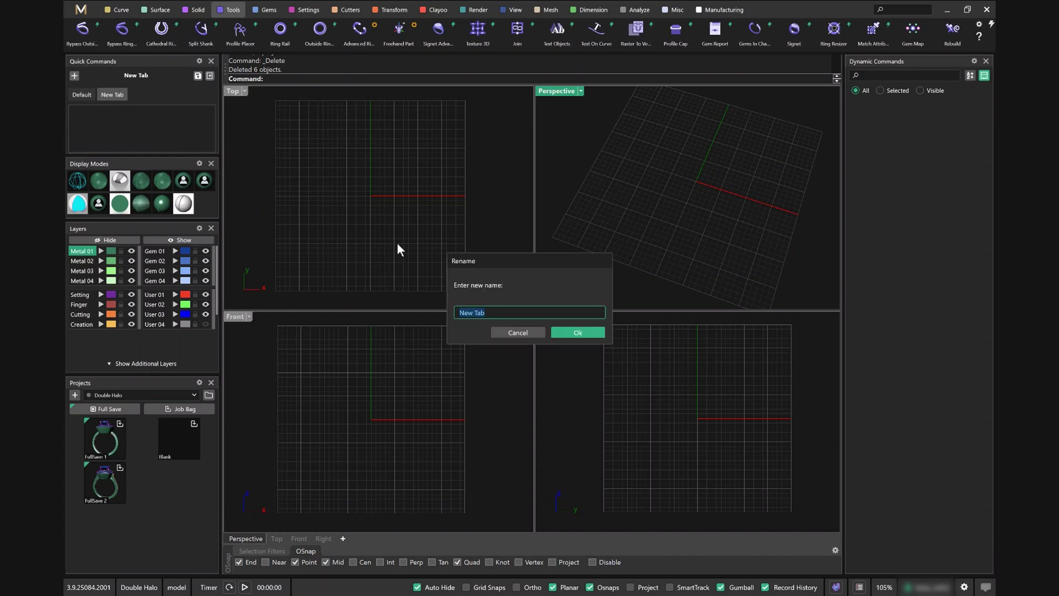
pyautogui.press('BackSpace')
pyautogui.write('Curves')
pyautogui.click(586, 334)
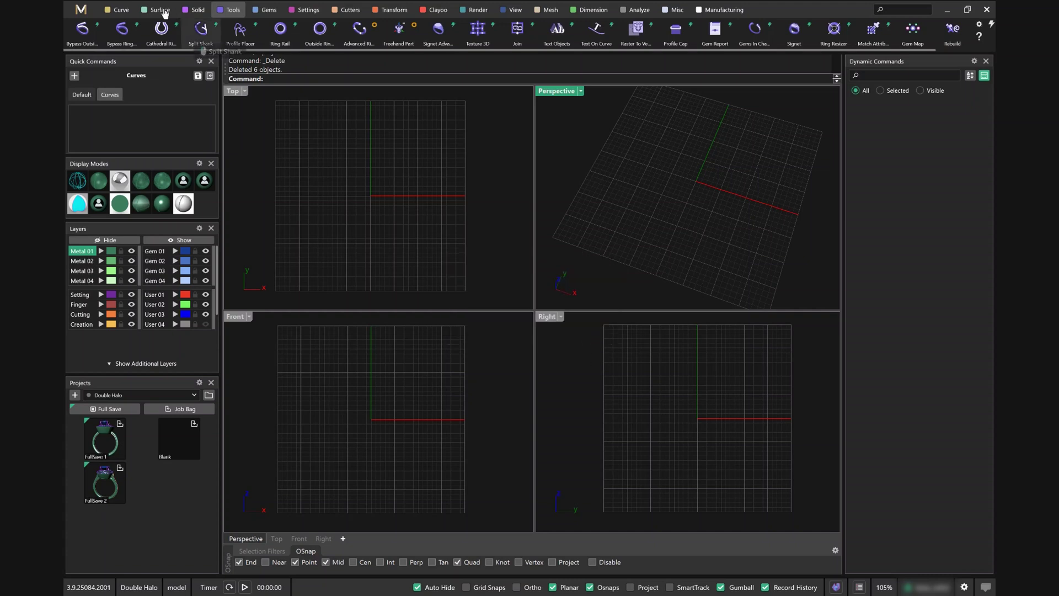
# Add the Offset and Dup Edge commands to the Curves quick-command set, and create another empty set before returning to Default
pyautogui.click(118, 9)
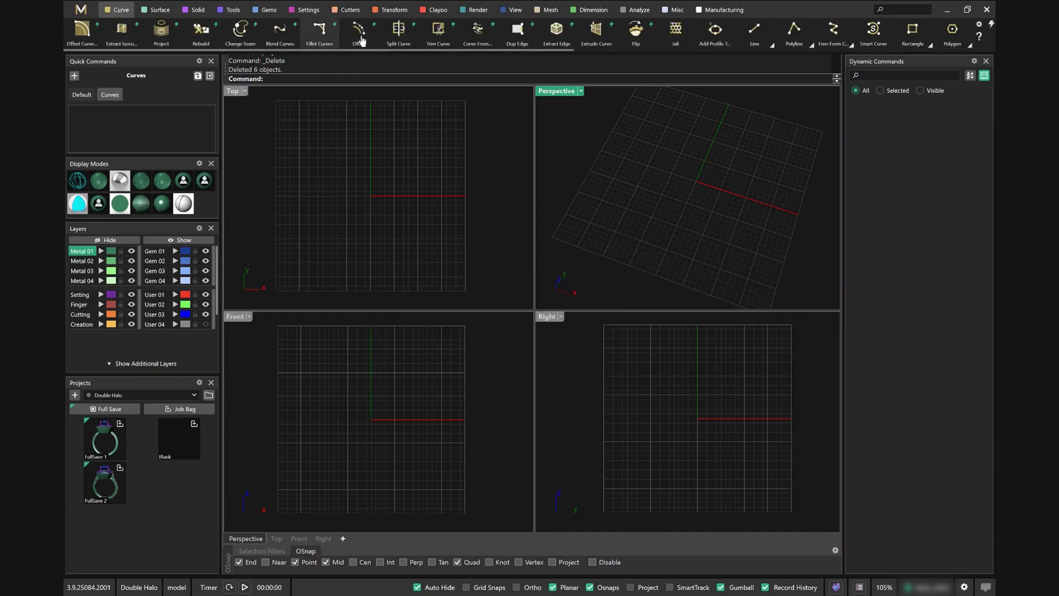
pyautogui.moveTo(358, 30); pyautogui.dragTo(131, 114)
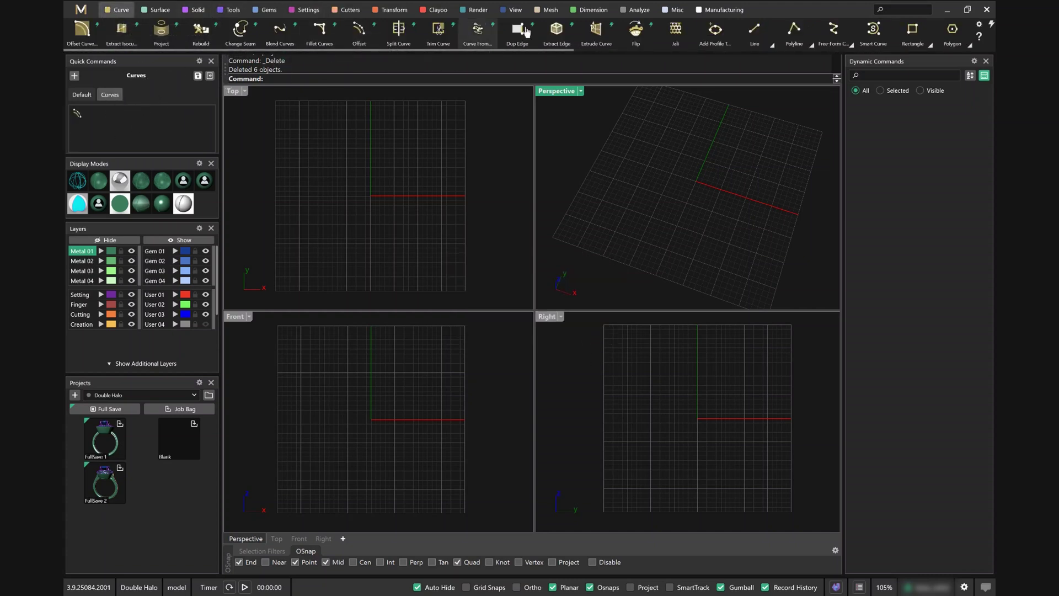
pyautogui.moveTo(518, 31); pyautogui.dragTo(156, 117)
pyautogui.click(73, 76)
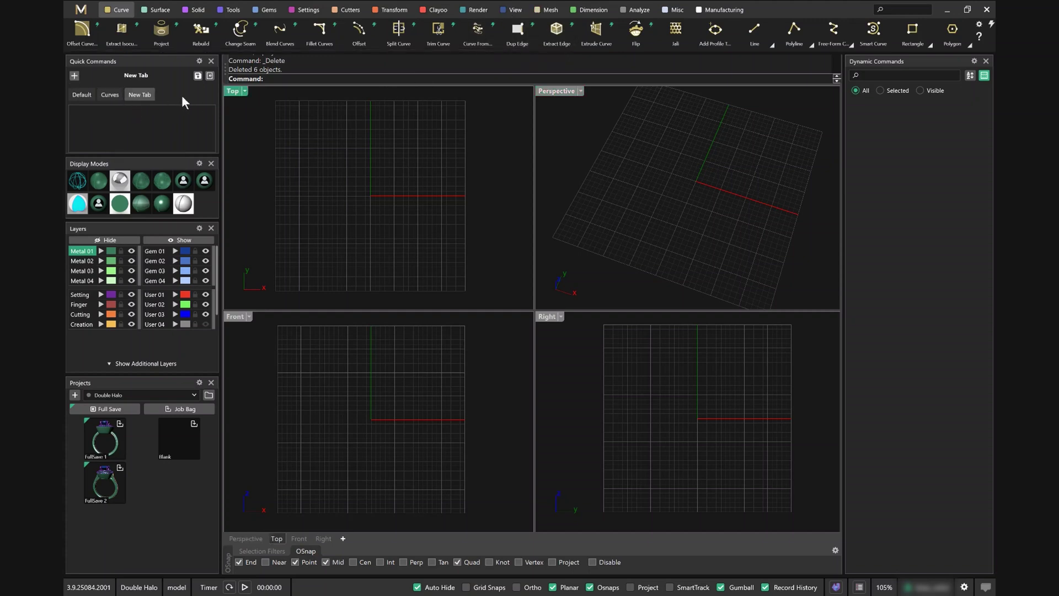
pyautogui.click(81, 94)
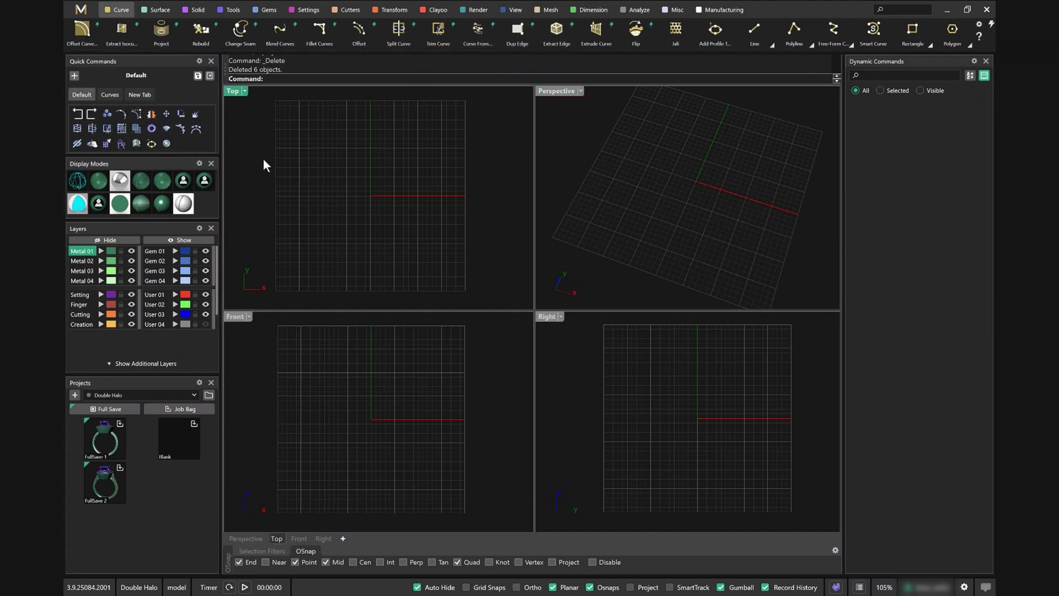
# Create a solid sphere near the origin in the Perspective view
pyautogui.click(711, 123)
pyautogui.click(438, 30)
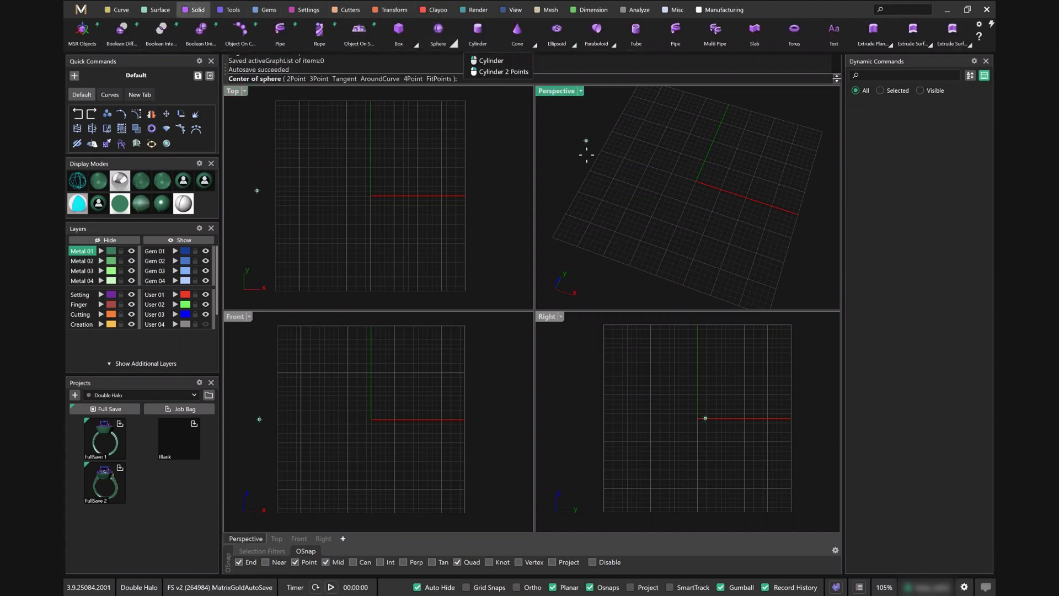
pyautogui.click(689, 176)
pyautogui.click(690, 208)
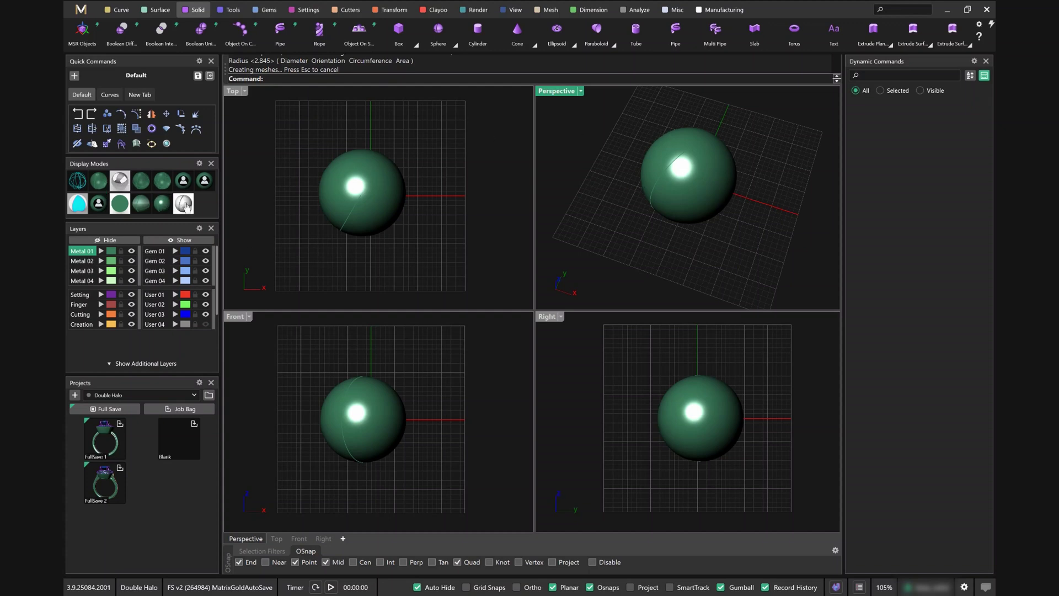
# Show the Perspective view in the rendered metal display mode and move the sphere to the Metal 03 layer
pyautogui.click(124, 182)
pyautogui.moveTo(646, 207); pyautogui.dragTo(607, 221, button='right')
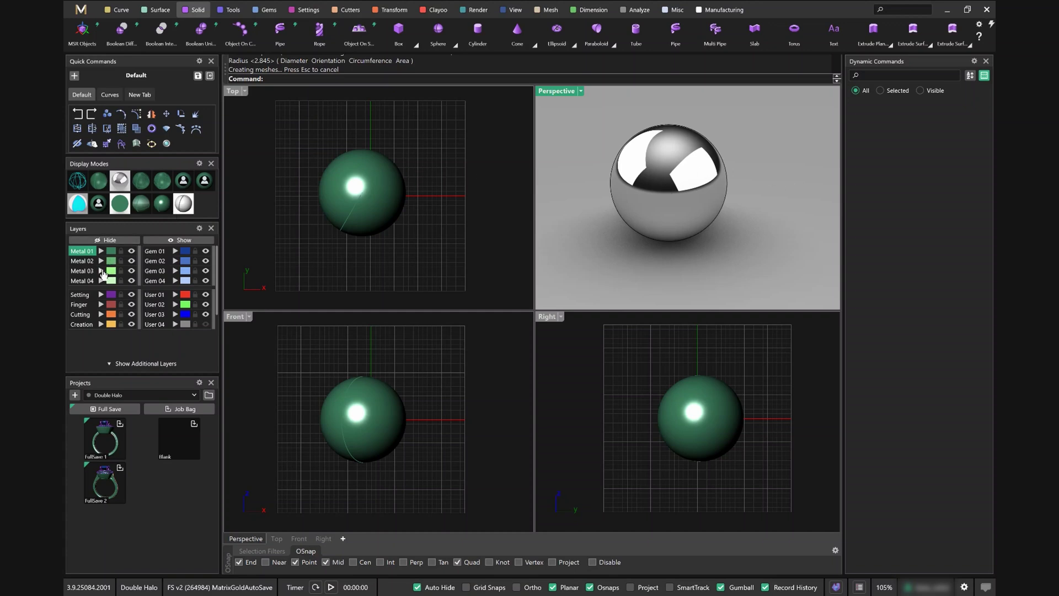
pyautogui.click(374, 205)
pyautogui.click(101, 271)
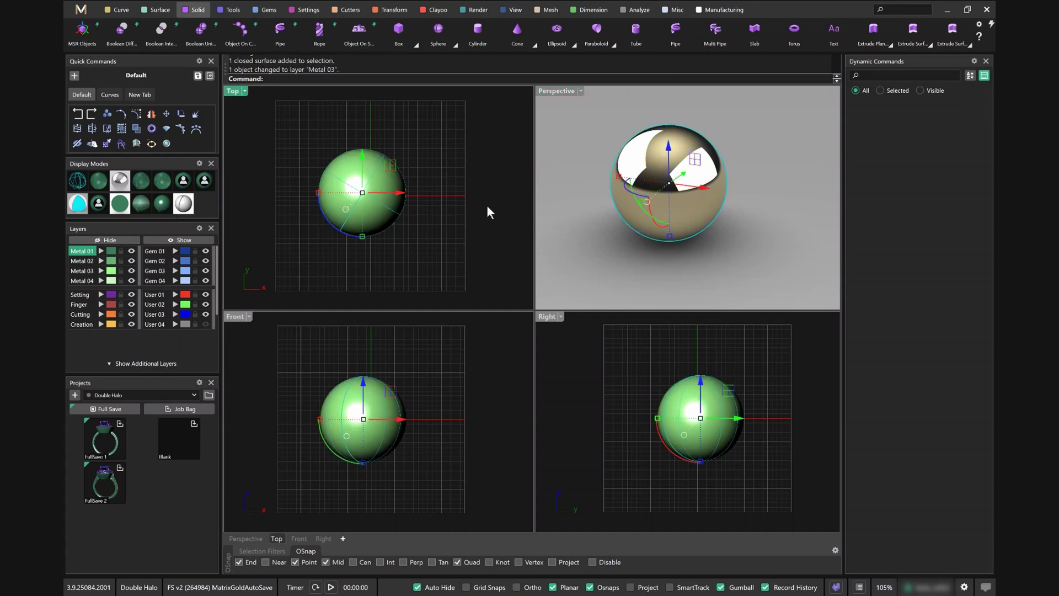
pyautogui.click(497, 204)
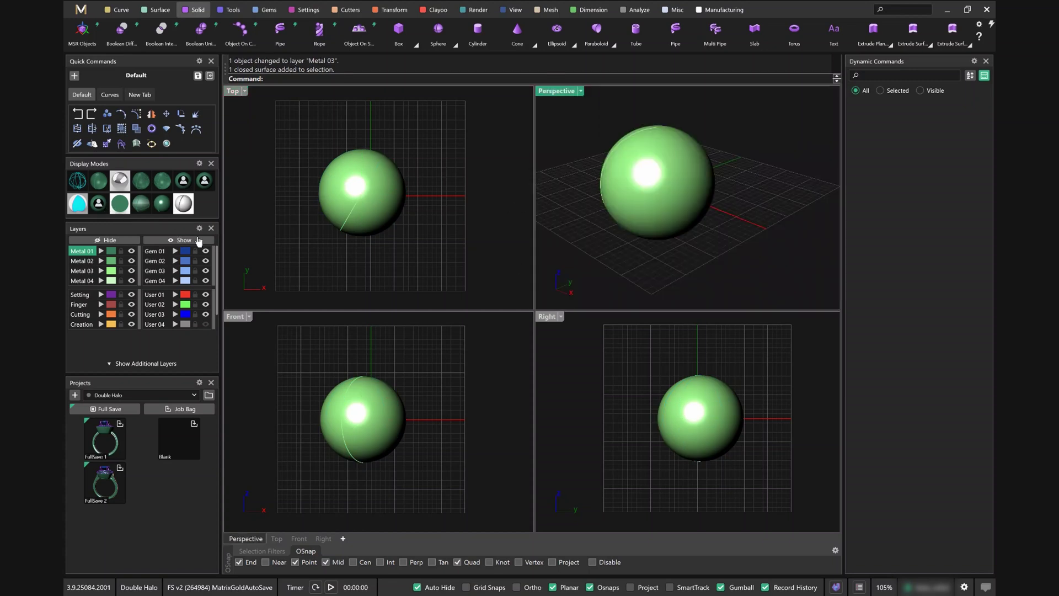
# Move the sphere to the Setting layer and delete it from the scene
pyautogui.click(348, 181)
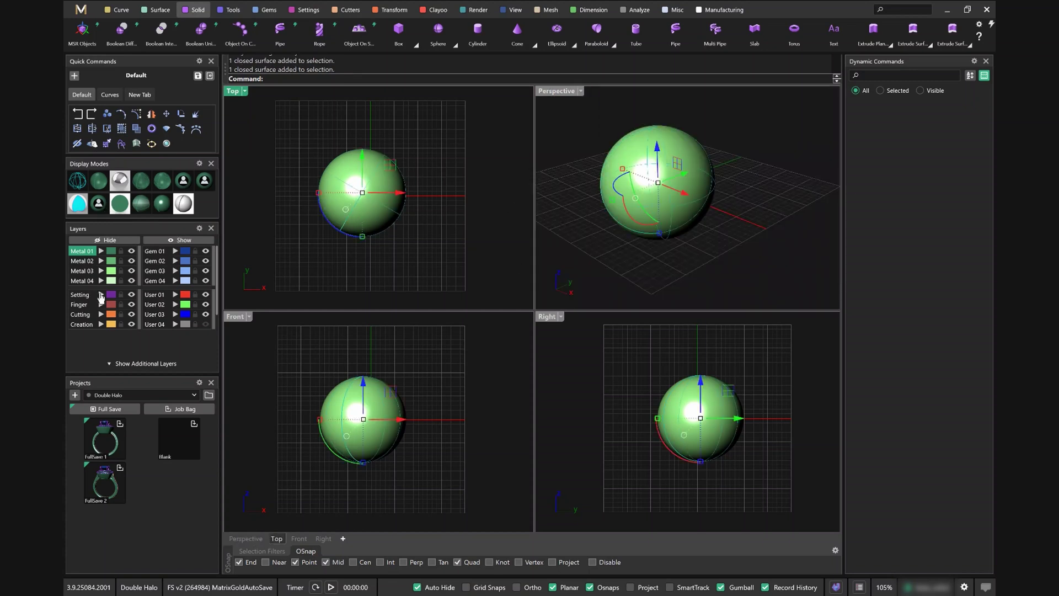
pyautogui.click(101, 294)
pyautogui.click(396, 269)
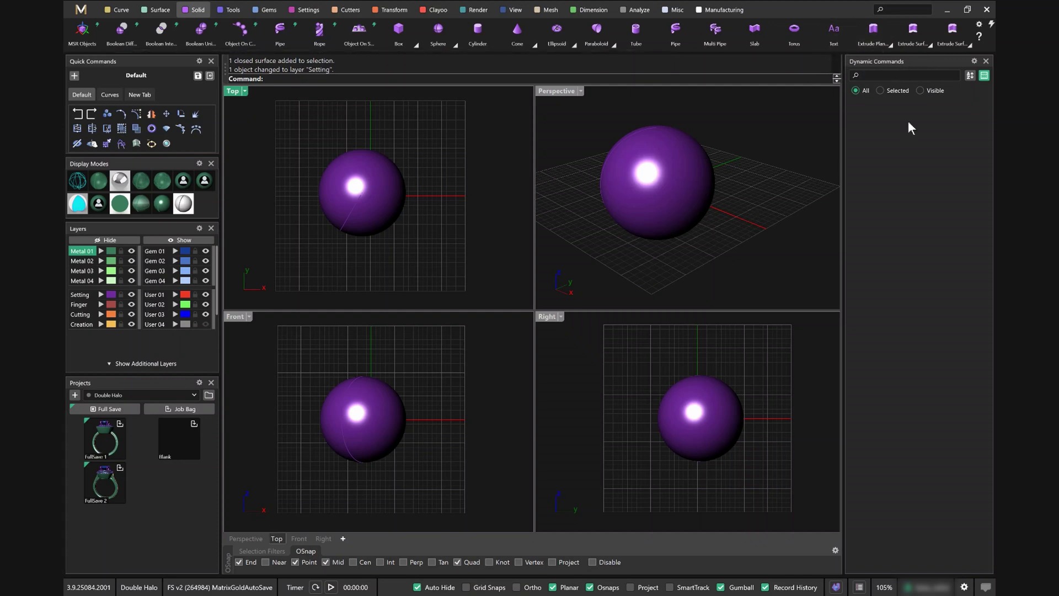
pyautogui.click(633, 198)
pyautogui.press('Delete')
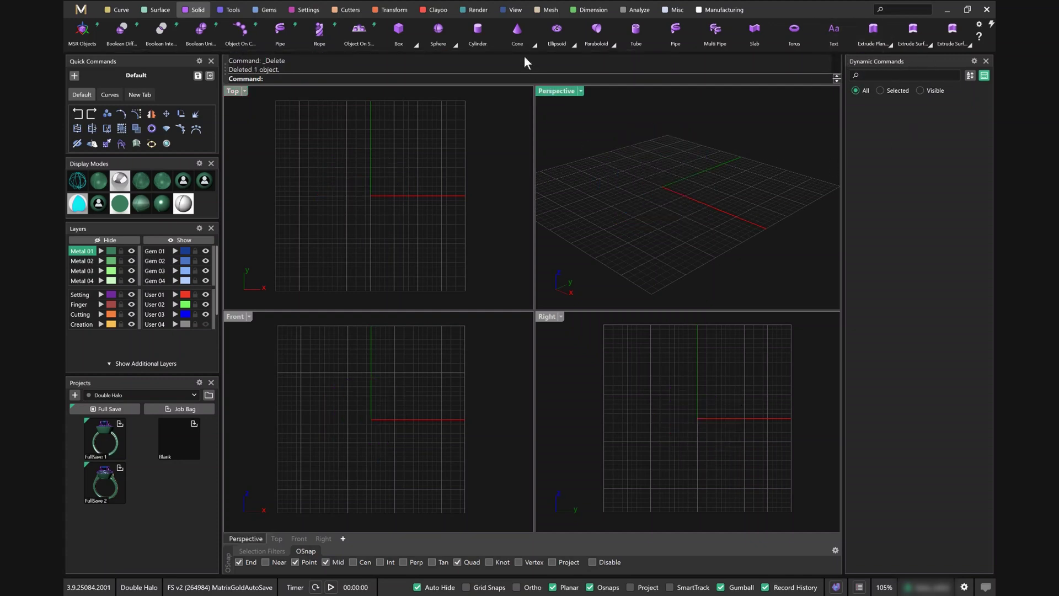
# Create a Ring Rail with US finger size 7 and reopen its parameters for editing
pyautogui.click(230, 9)
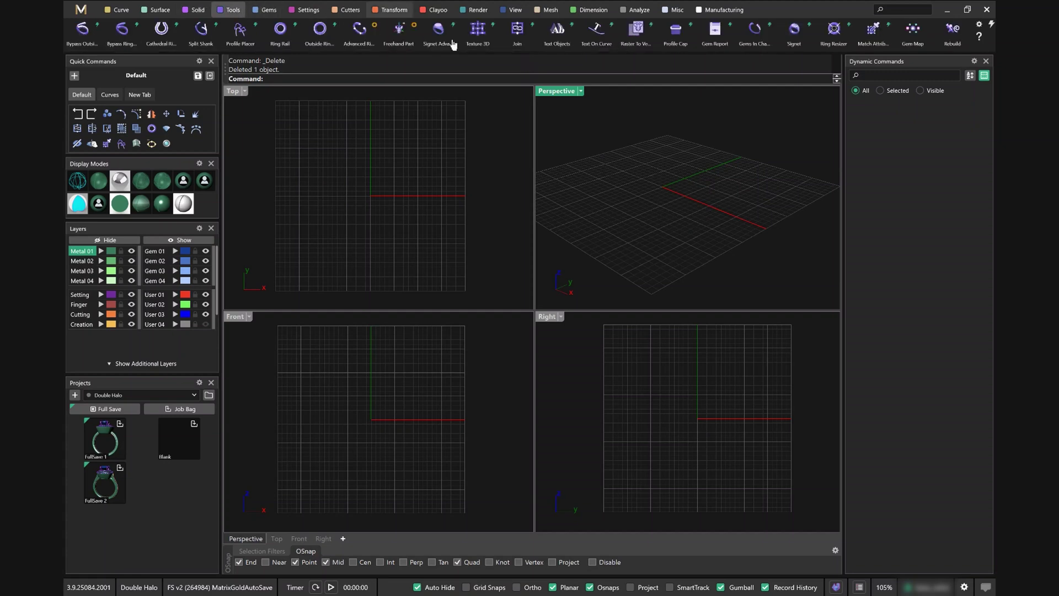
pyautogui.click(280, 32)
pyautogui.rightClick(579, 157)
pyautogui.moveTo(666, 180); pyautogui.dragTo(690, 212, button='right')
pyautogui.moveTo(899, 112)
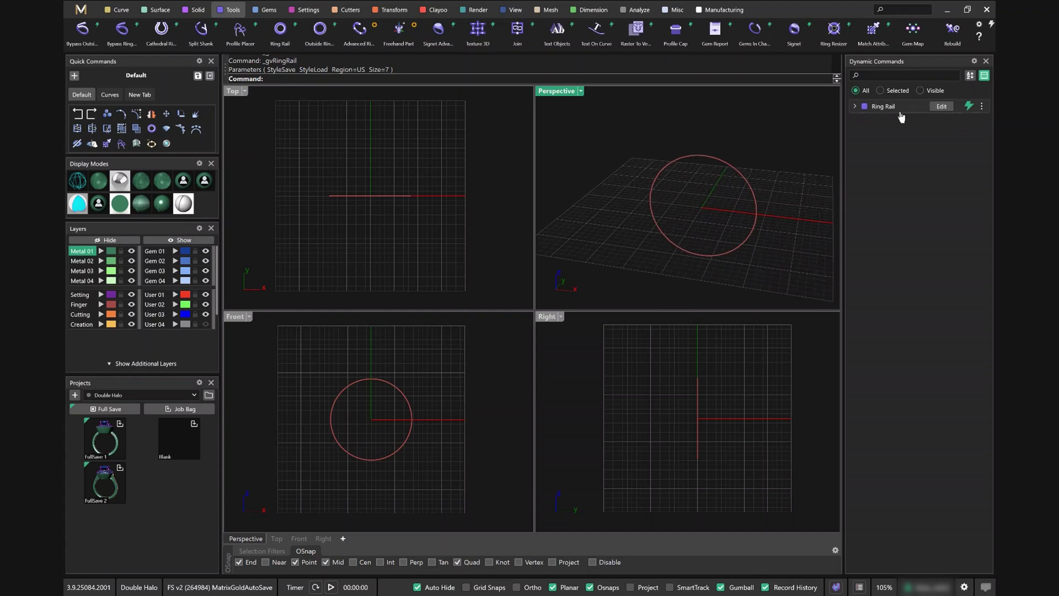
pyautogui.click(942, 107)
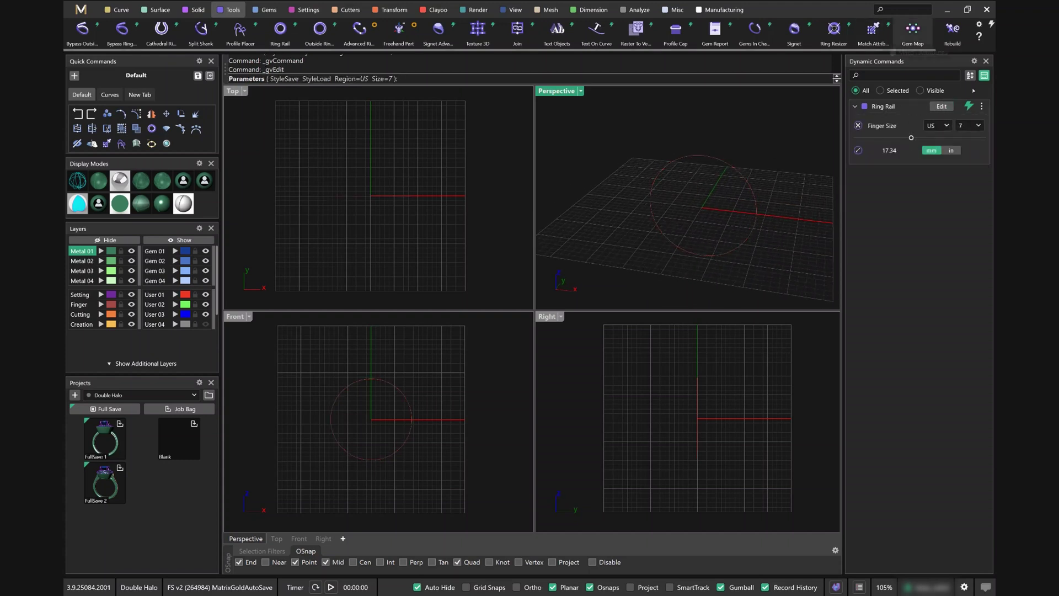
pyautogui.rightClick(608, 101)
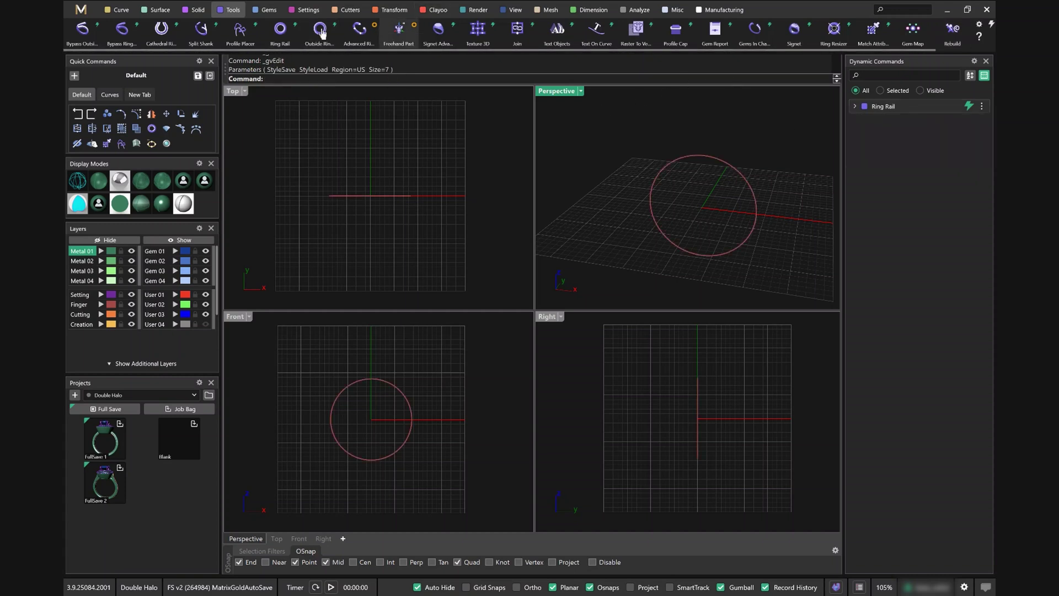
# Place a profile 4 wide and 2 high on the ring rail with Profile Placer, with Activate Auto Sweep turned on
pyautogui.click(240, 30)
pyautogui.moveTo(701, 156); pyautogui.dragTo(714, 252)
pyautogui.moveTo(763, 243); pyautogui.dragTo(707, 247, button='right')
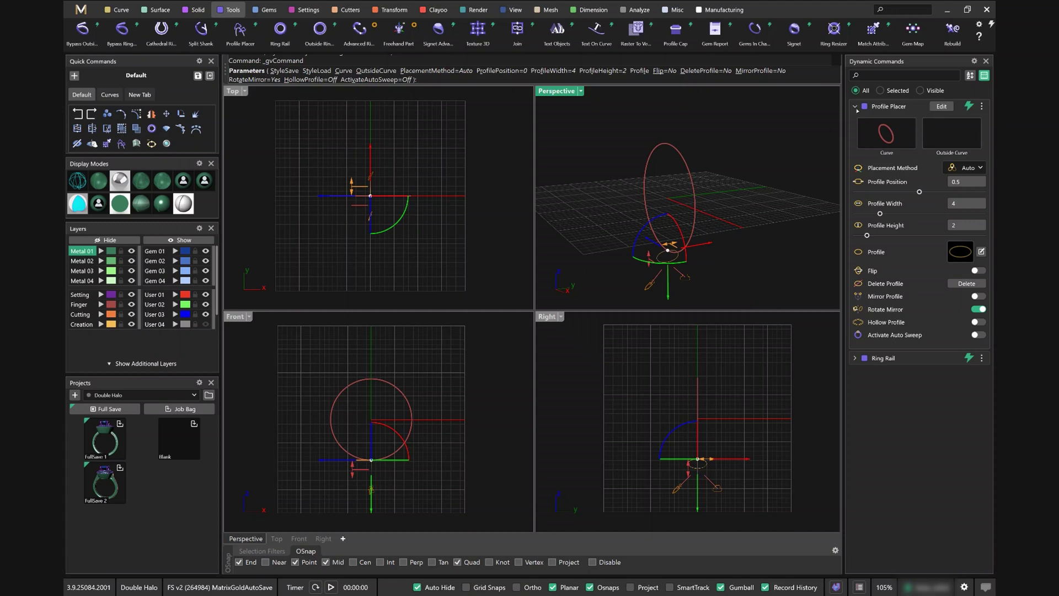
pyautogui.moveTo(757, 236); pyautogui.dragTo(774, 204, button='right')
pyautogui.click(979, 336)
pyautogui.rightClick(775, 204)
pyautogui.scroll(-4, 769, 242)
pyautogui.moveTo(782, 246); pyautogui.dragTo(736, 232, button='right')
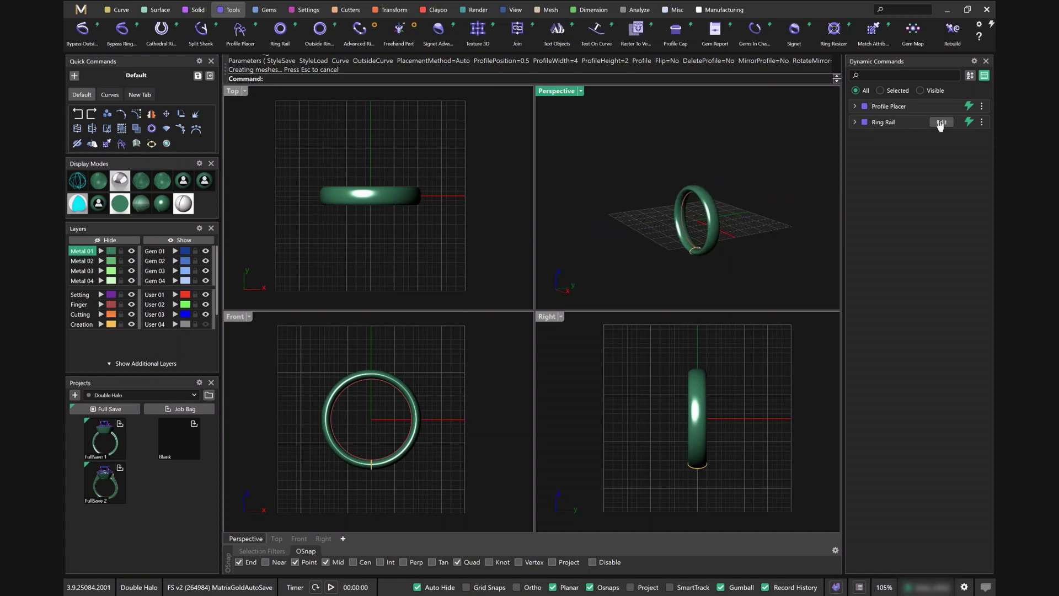
# Set the Ring Rail's US finger size to 3 1/4
pyautogui.click(940, 123)
pyautogui.moveTo(911, 155); pyautogui.dragTo(881, 154)
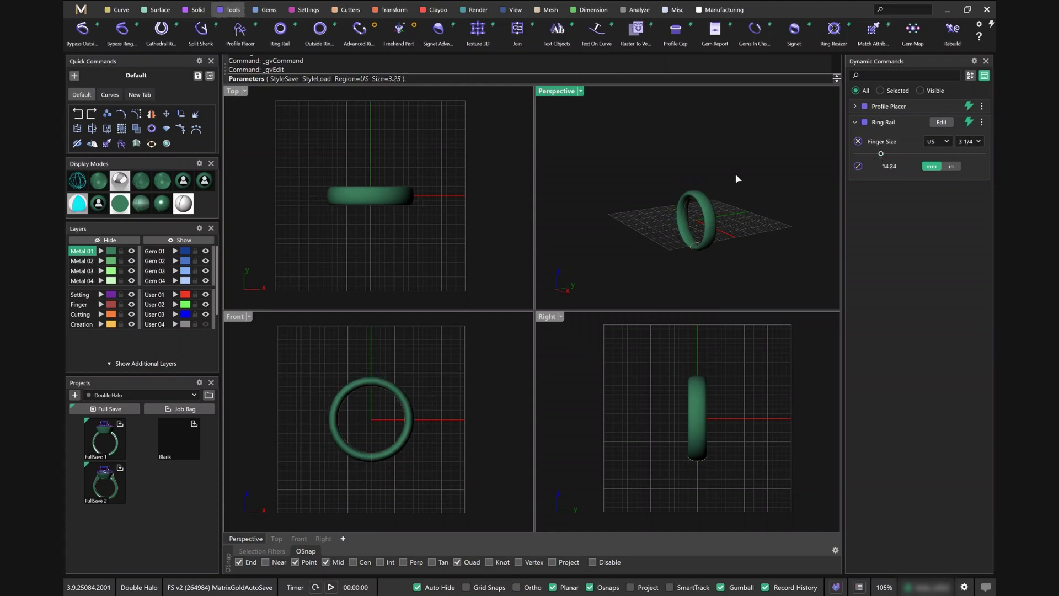
pyautogui.moveTo(738, 176); pyautogui.dragTo(749, 223, button='right')
pyautogui.scroll(6, 735, 229)
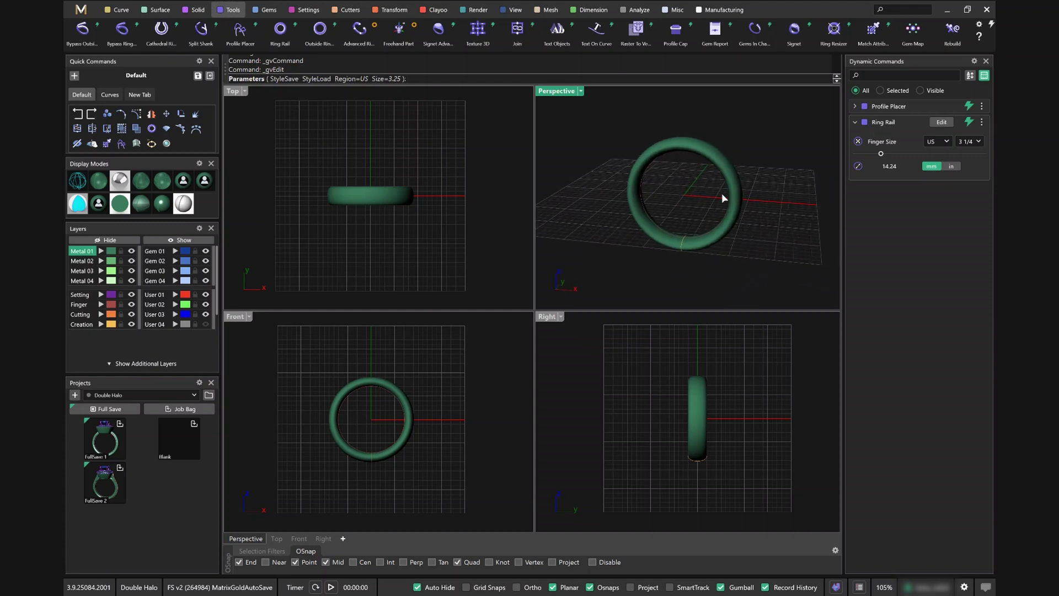
# Display the Metal Weights and Gem Report panels, and bring Metal Weights to the front
pyautogui.click(81, 9)
pyautogui.moveTo(78, 58)
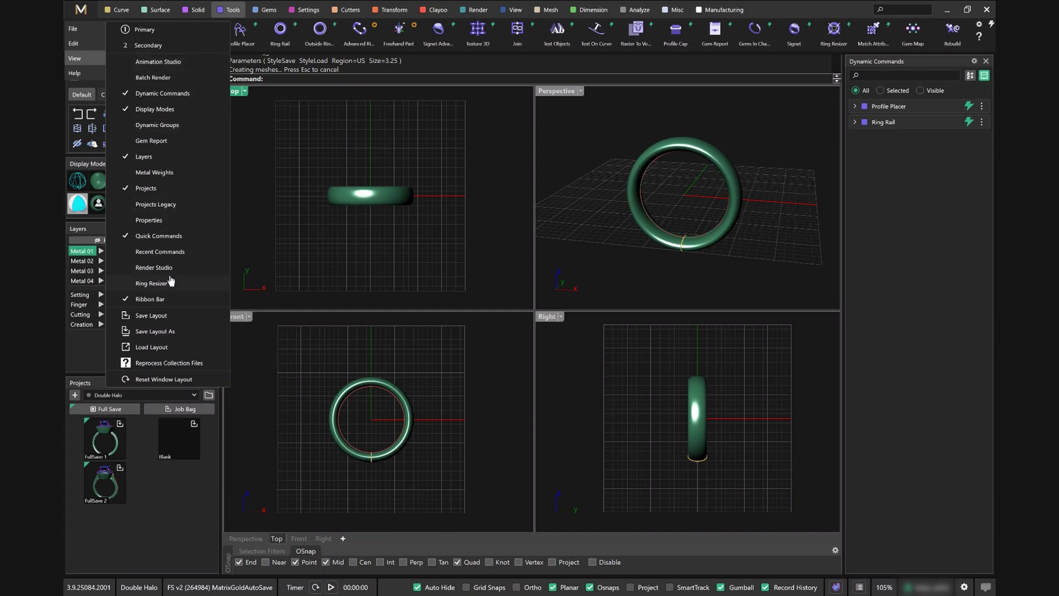
pyautogui.click(155, 172)
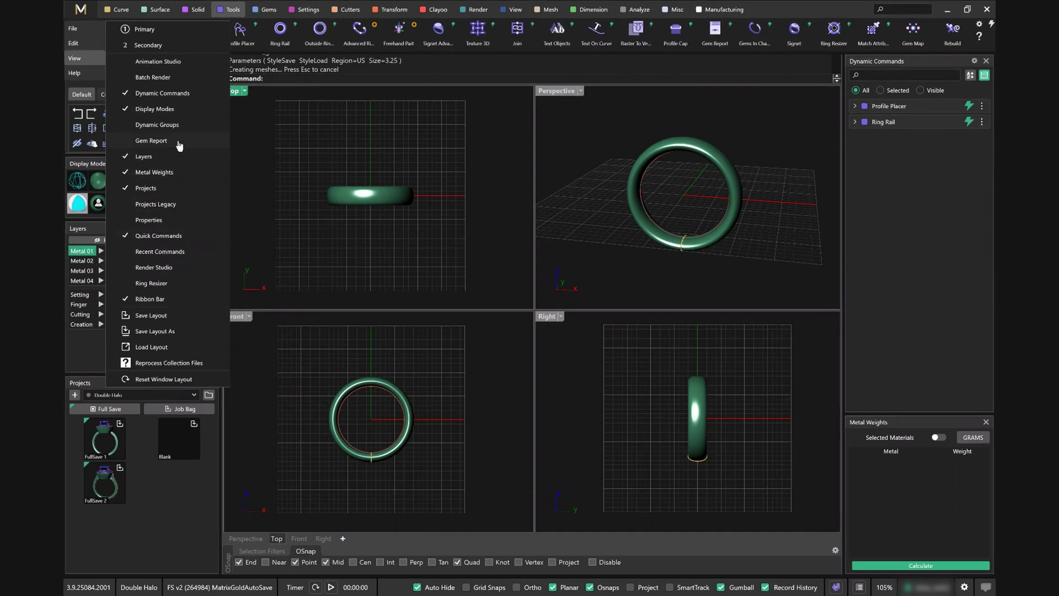
pyautogui.click(178, 142)
pyautogui.click(317, 132)
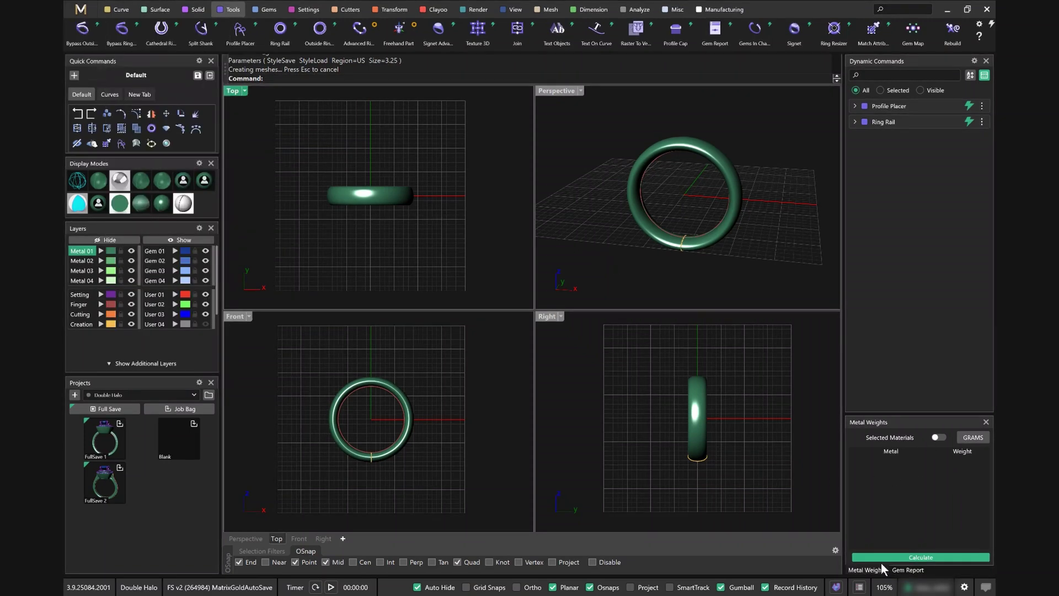
pyautogui.click(910, 569)
pyautogui.click(881, 570)
pyautogui.click(905, 571)
pyautogui.click(884, 570)
# Calculate the ring's metal weights and switch their unit to DWT
pyautogui.click(723, 157)
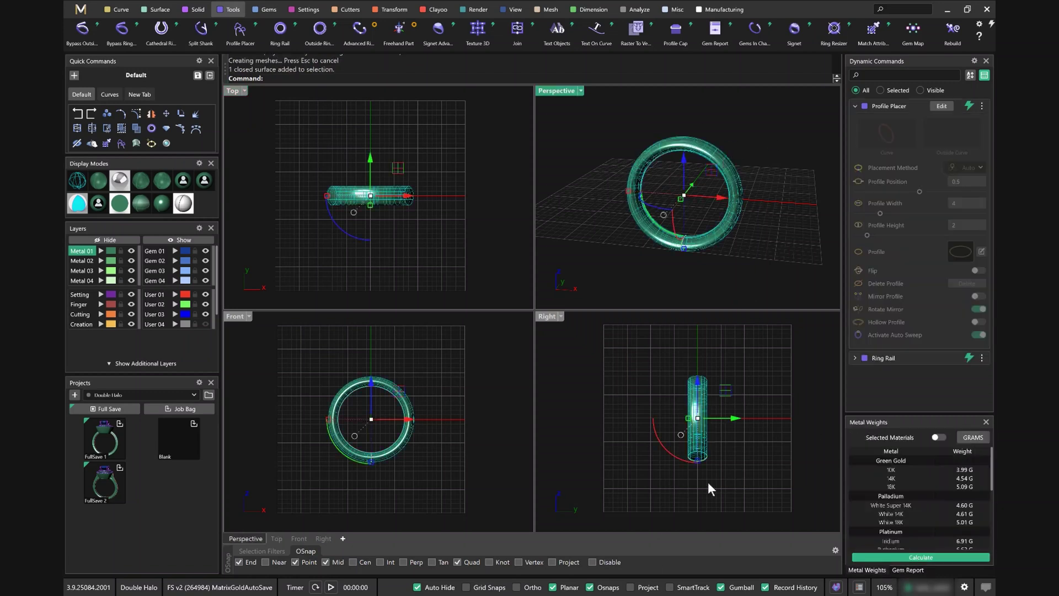
pyautogui.scroll(-3, 951, 486)
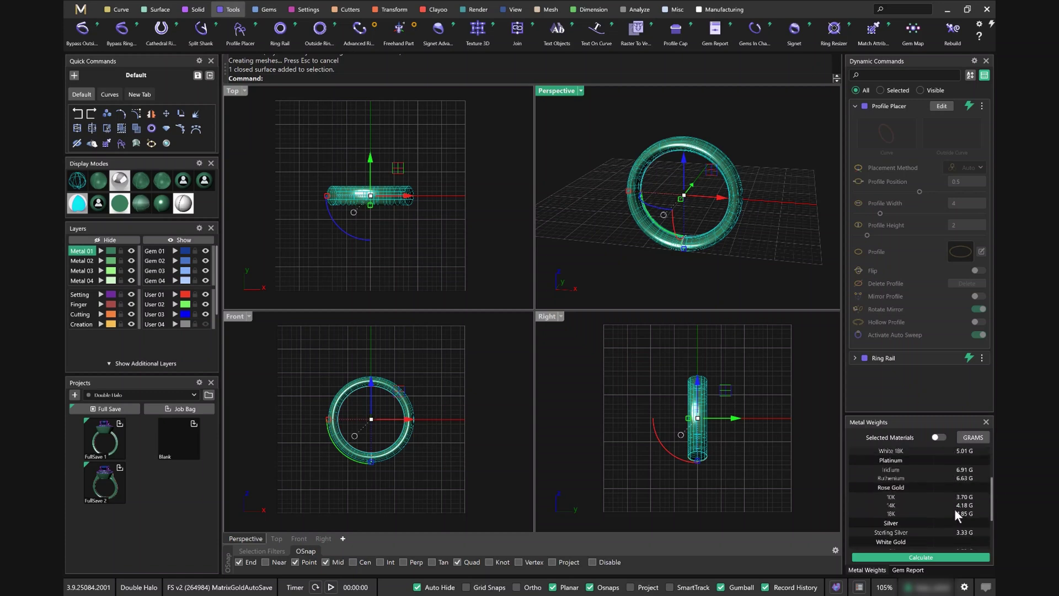
pyautogui.click(973, 436)
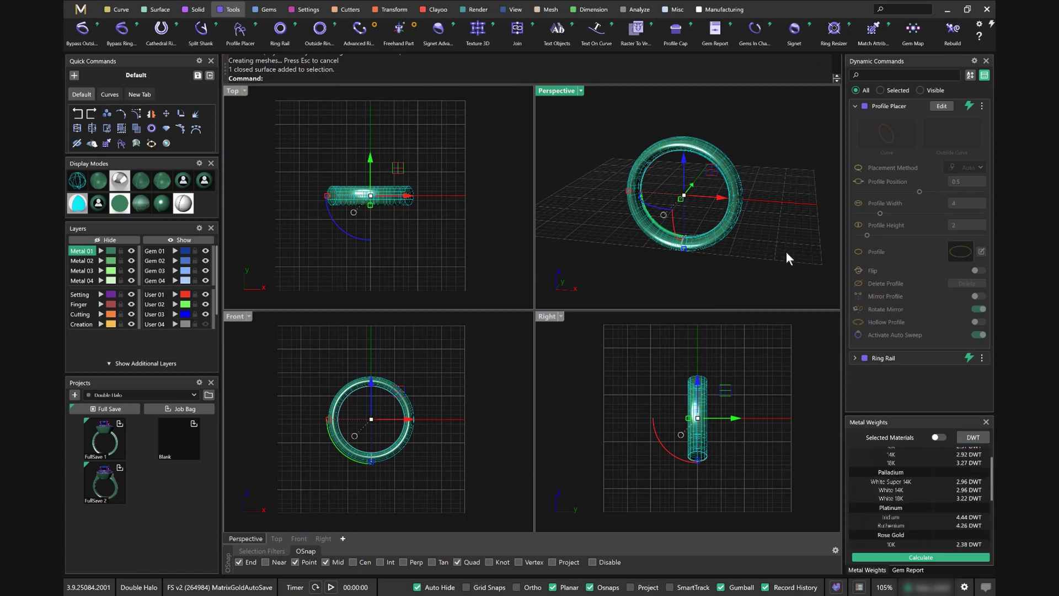
pyautogui.click(756, 220)
# Create a 6.4 mm round diamond at the ring's centre and two scaled-down duplicates about 3.17 mm across beside the ring
pyautogui.click(272, 12)
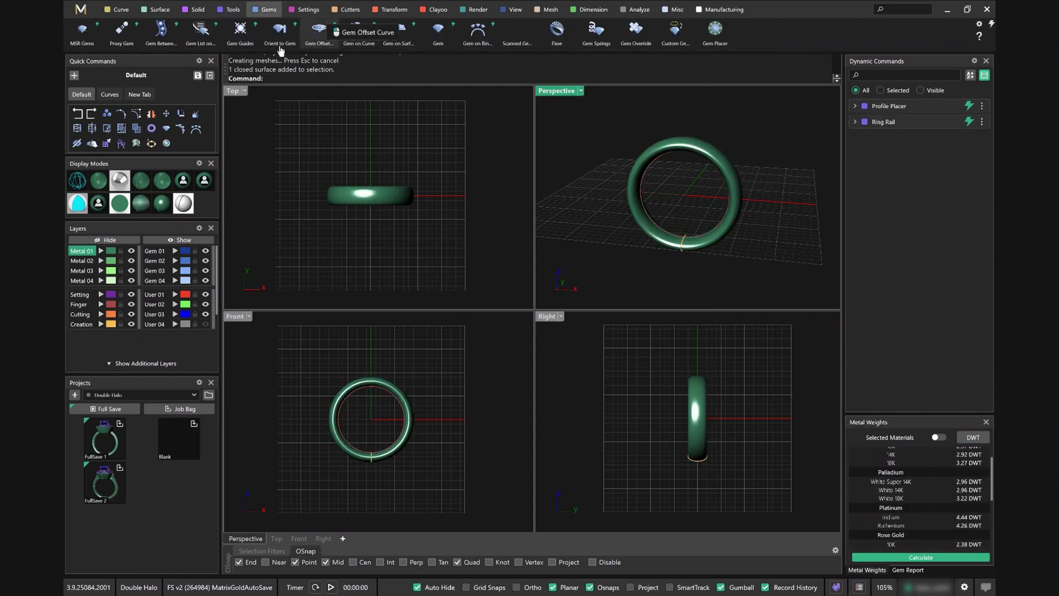
pyautogui.click(436, 30)
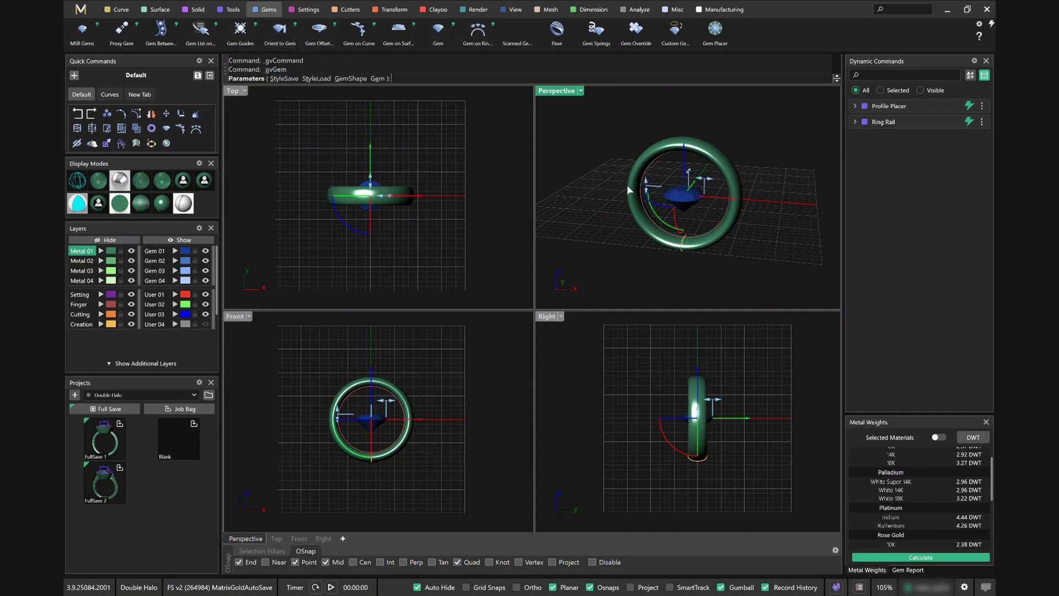
pyautogui.moveTo(684, 198); pyautogui.dragTo(586, 196)
pyautogui.moveTo(610, 182); pyautogui.dragTo(597, 207)
pyautogui.press('alt')
pyautogui.click(682, 272)
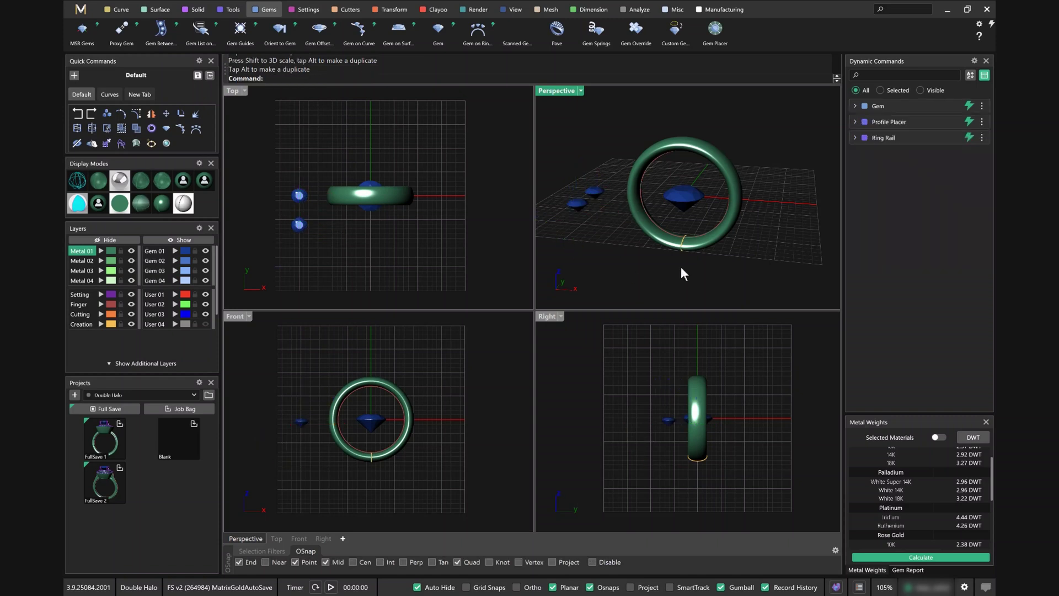
# Calculate the Gem Report for the diamonds in the scene and select all of them
pyautogui.click(909, 570)
pyautogui.click(946, 556)
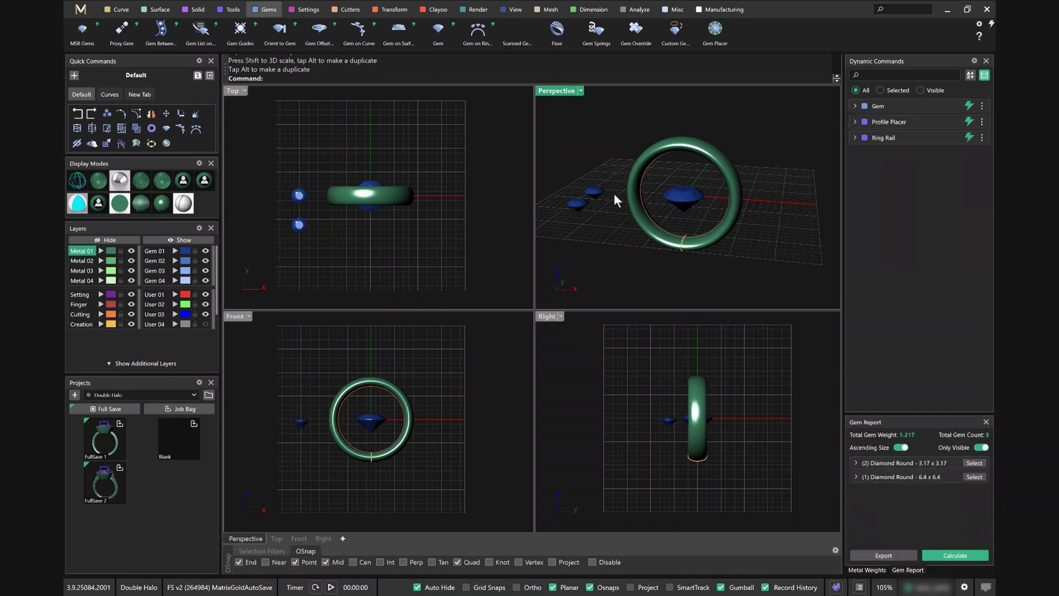
pyautogui.moveTo(564, 164); pyautogui.dragTo(715, 217)
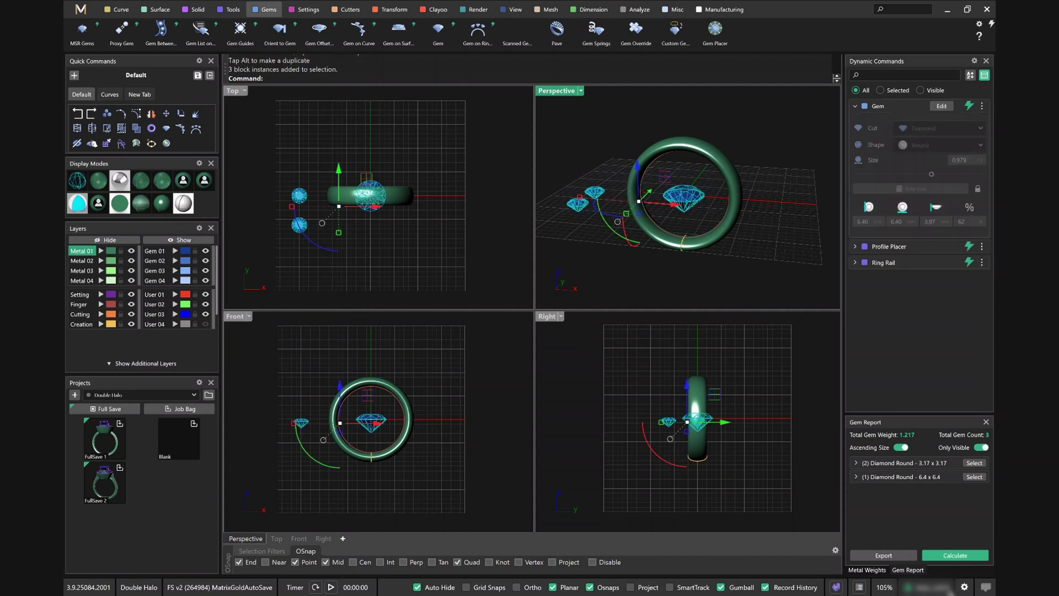
# Dock the Gem Report and Metal Weights panels between Display Modes and Projects, and move the Layers panel below Dynamic Commands
pyautogui.click(778, 274)
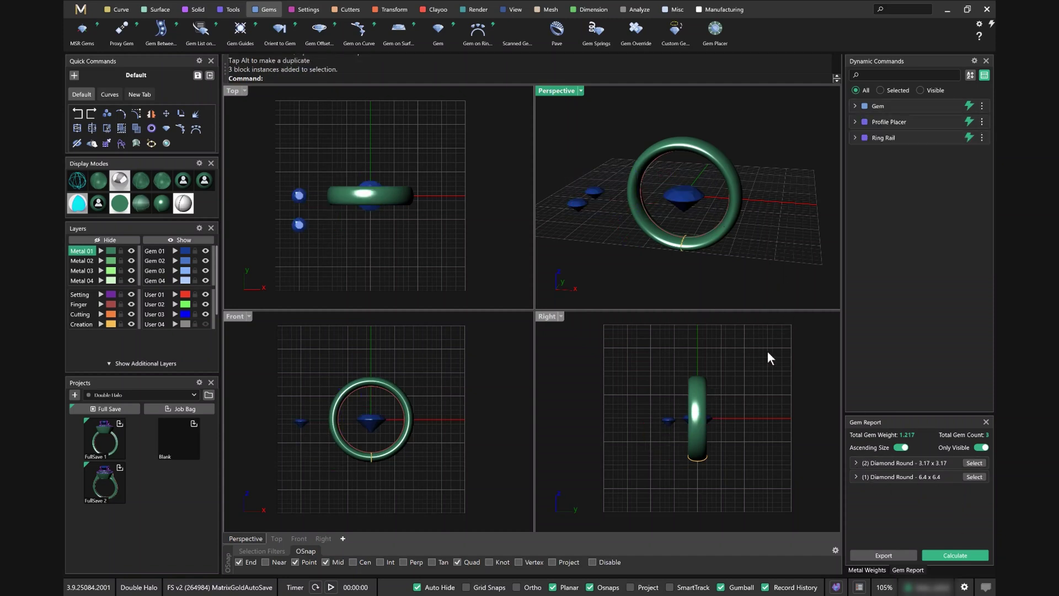
pyautogui.moveTo(931, 422); pyautogui.dragTo(142, 208)
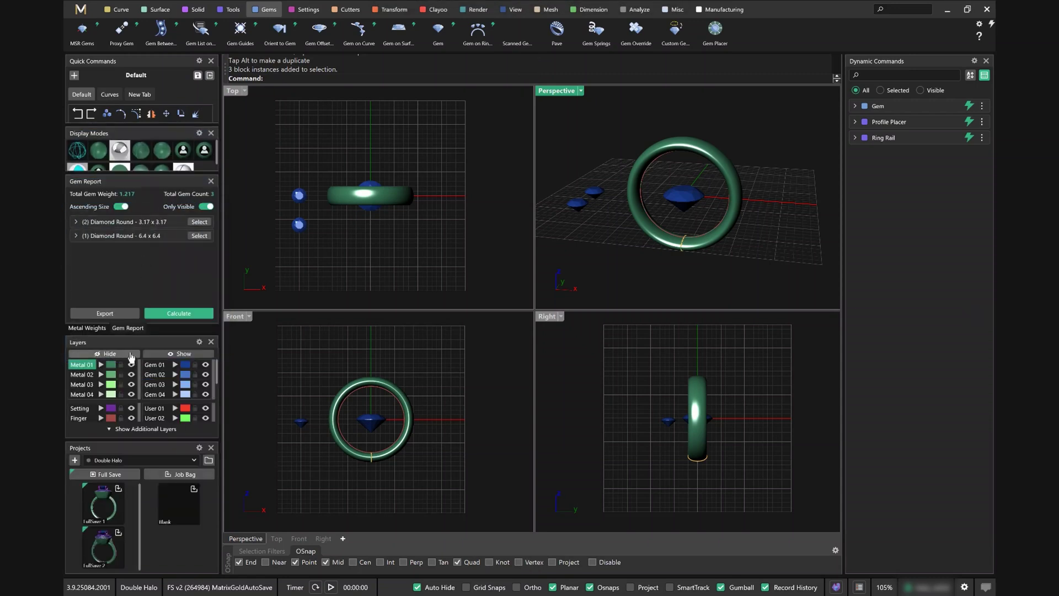
pyautogui.moveTo(117, 341); pyautogui.dragTo(920, 334)
pyautogui.moveTo(909, 470); pyautogui.dragTo(910, 386)
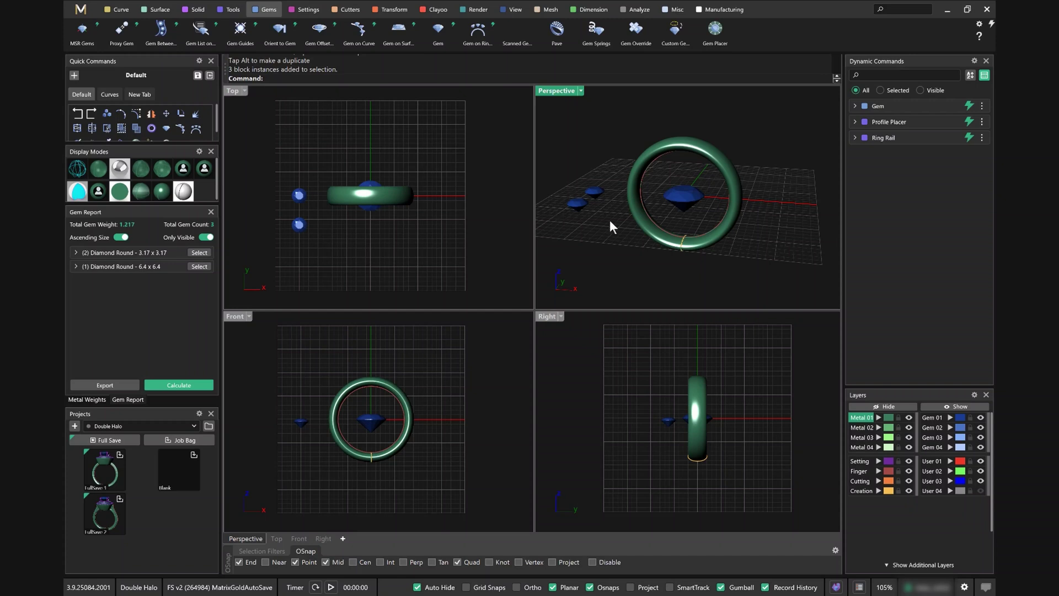
pyautogui.keyDown('shift'); pyautogui.moveTo(627, 230); pyautogui.dragTo(679, 243, button='right'); pyautogui.keyUp('shift')
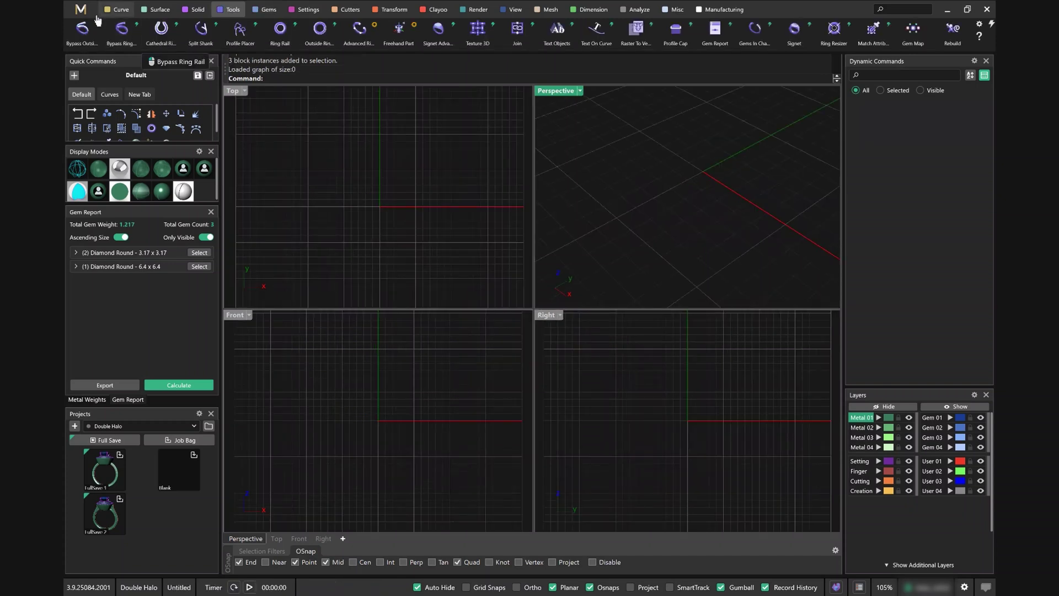
# Reset the window layout and close the Recent Commands and Dynamic Groups panels
pyautogui.click(81, 10)
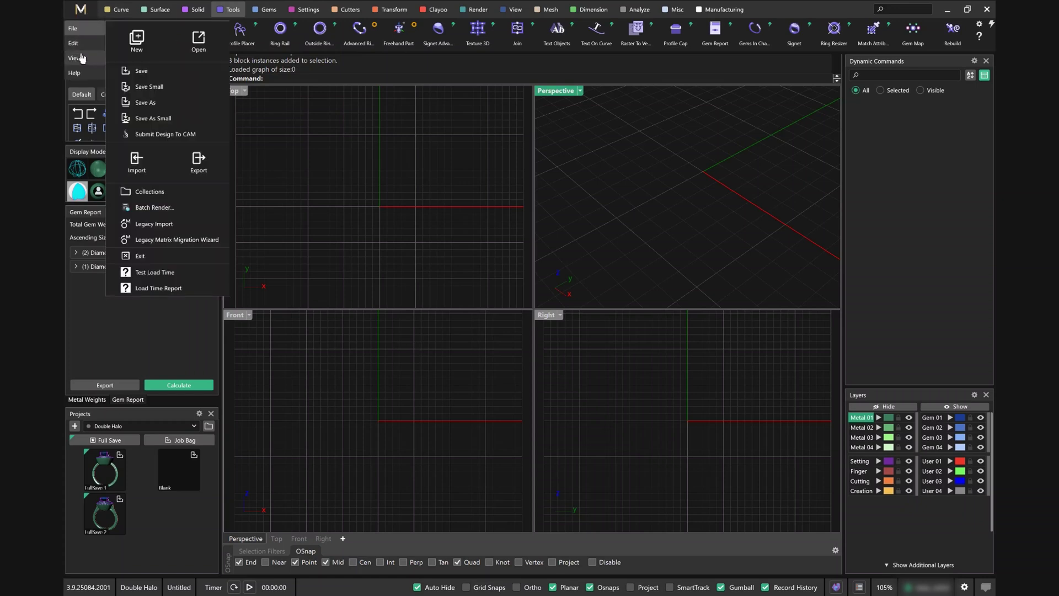
pyautogui.moveTo(83, 59)
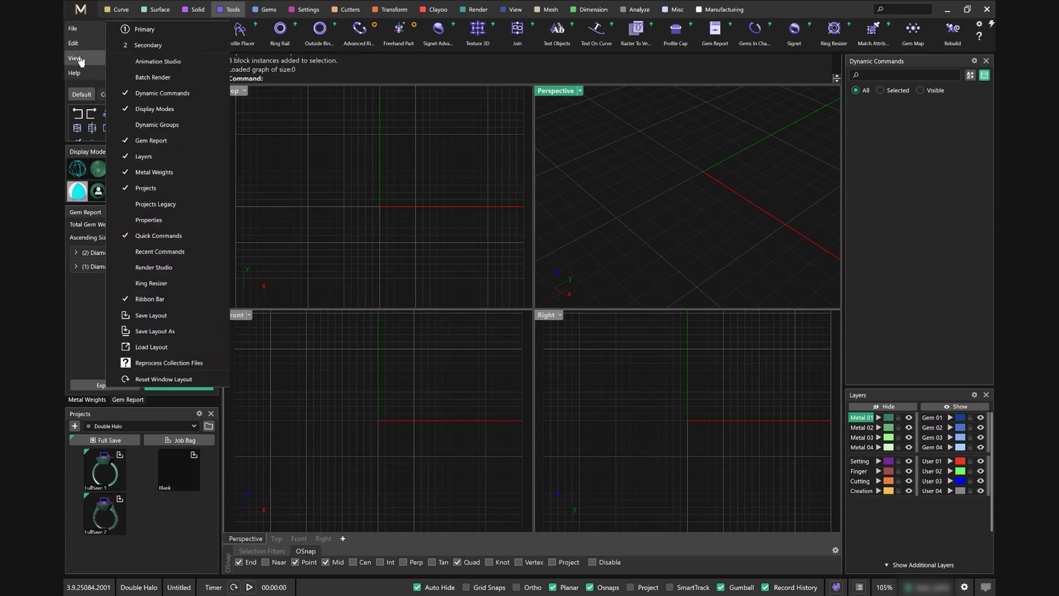
pyautogui.click(164, 379)
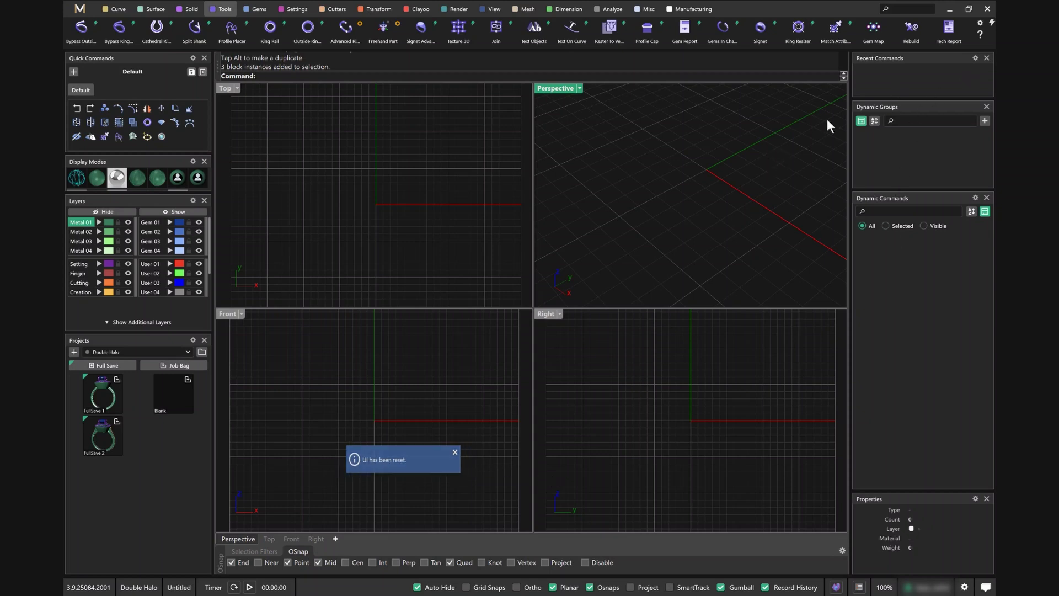
pyautogui.click(986, 58)
pyautogui.click(986, 58)
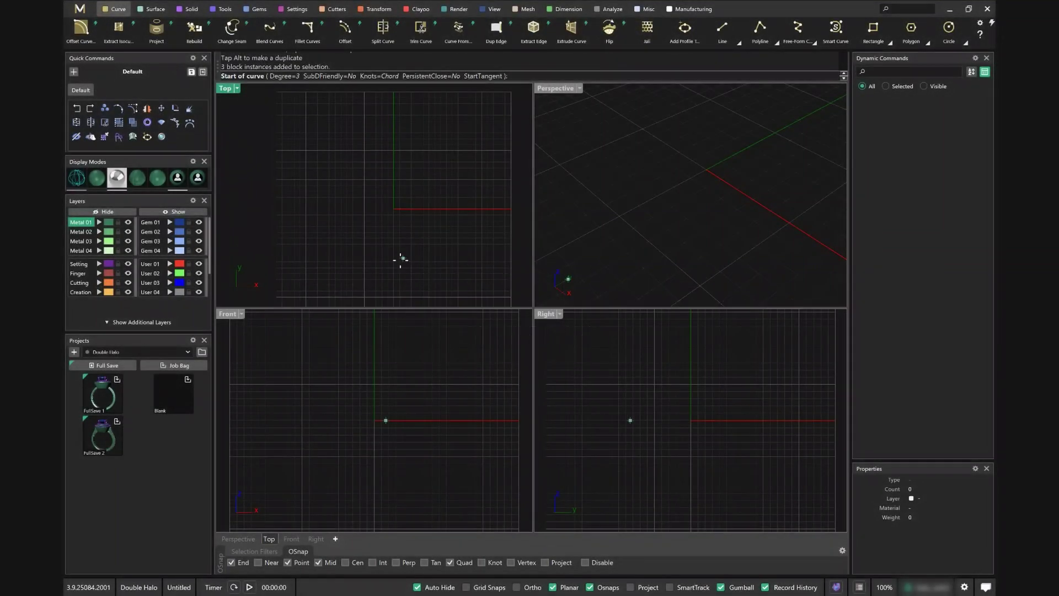
# Draw an open S-shaped curve through four points in the Top viewport
pyautogui.click(400, 259)
pyautogui.click(362, 231)
pyautogui.click(385, 178)
pyautogui.click(341, 108)
pyautogui.press('Return')
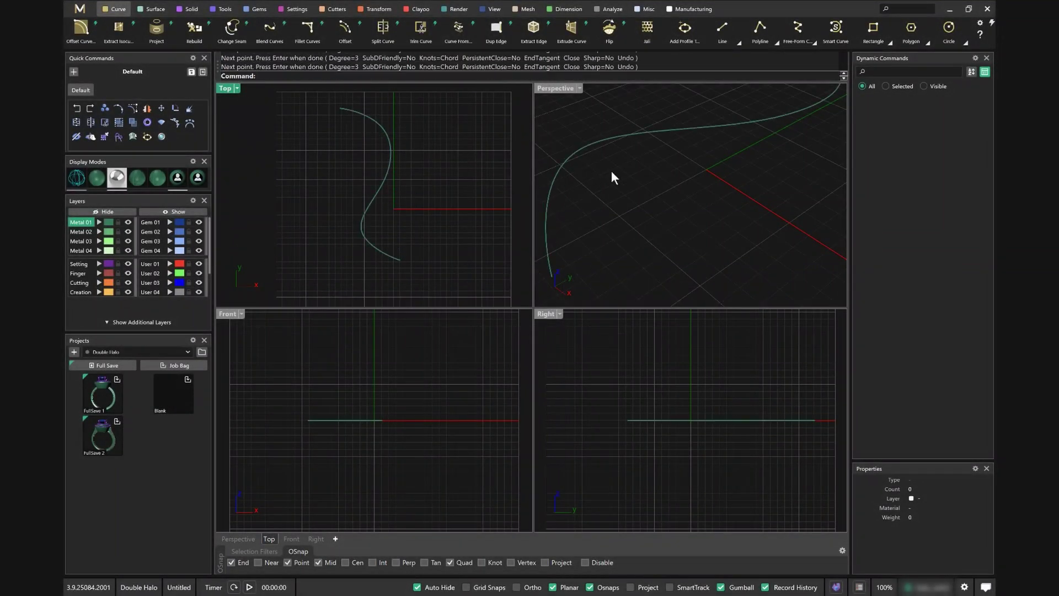
# Place an oval profile about 2.4 mm wide at the near end of the S-shaped curve with Profile Placer
pyautogui.doubleClick(556, 86)
pyautogui.moveTo(514, 276); pyautogui.dragTo(542, 374, button='right')
pyautogui.scroll(-2, 541, 369)
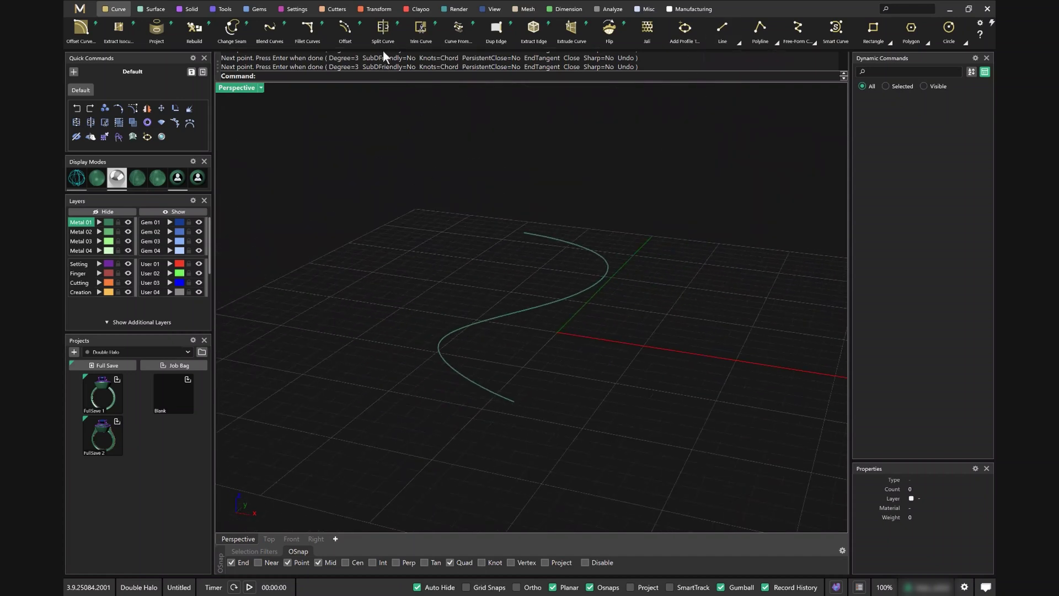
pyautogui.click(223, 9)
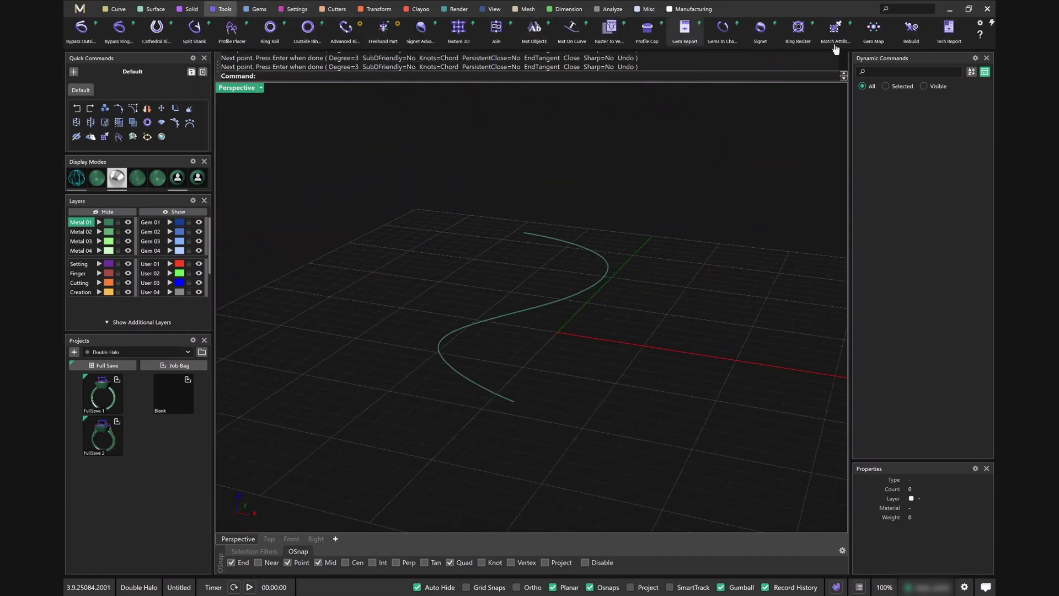
pyautogui.click(232, 29)
pyautogui.moveTo(505, 376); pyautogui.dragTo(475, 412)
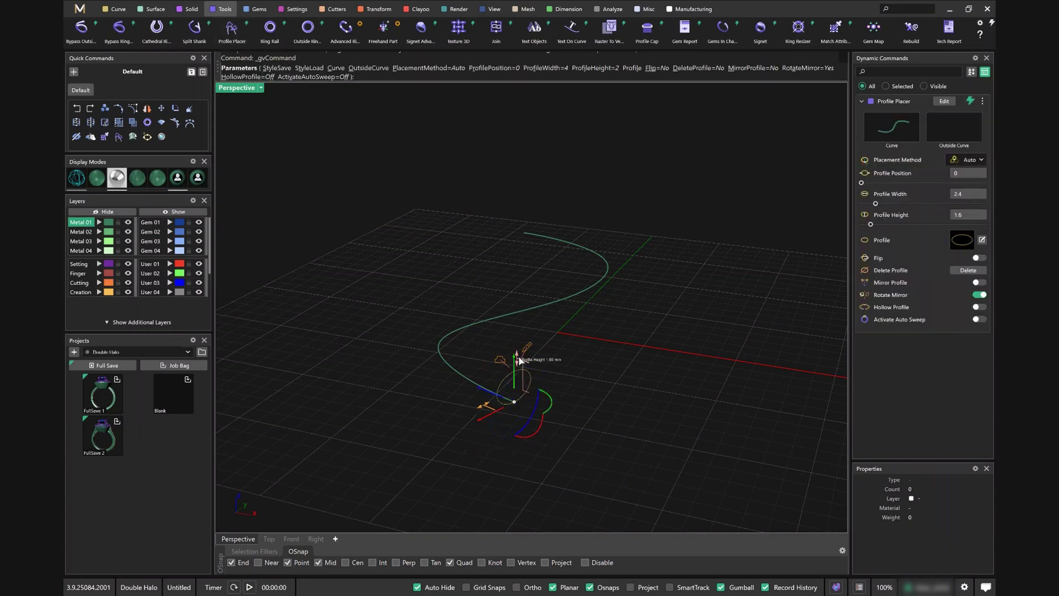
pyautogui.rightClick(748, 298)
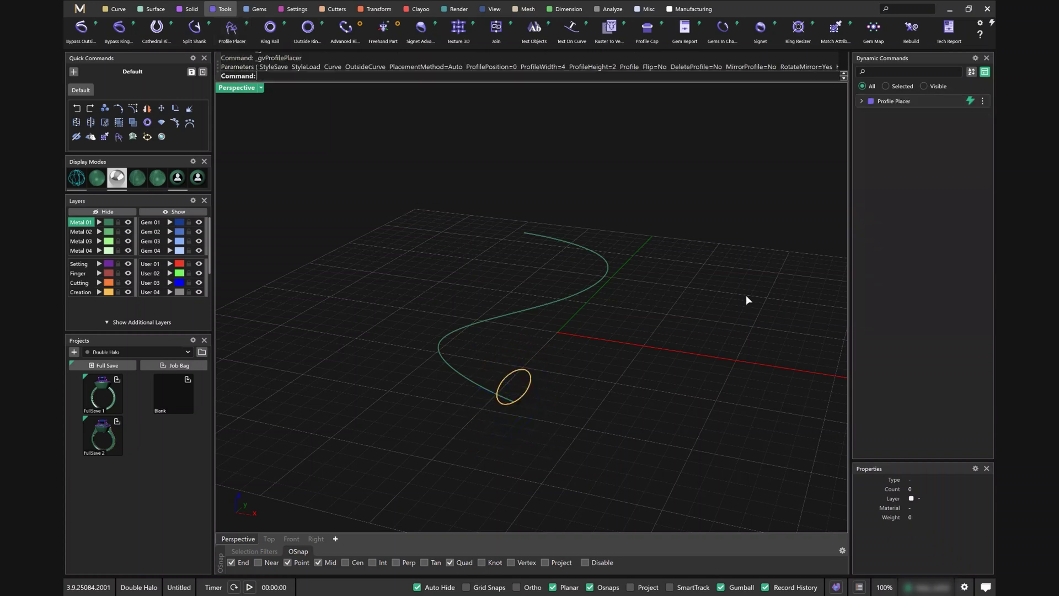
# Sweep the oval profile along the S-shaped curve to form a tube
pyautogui.click(151, 8)
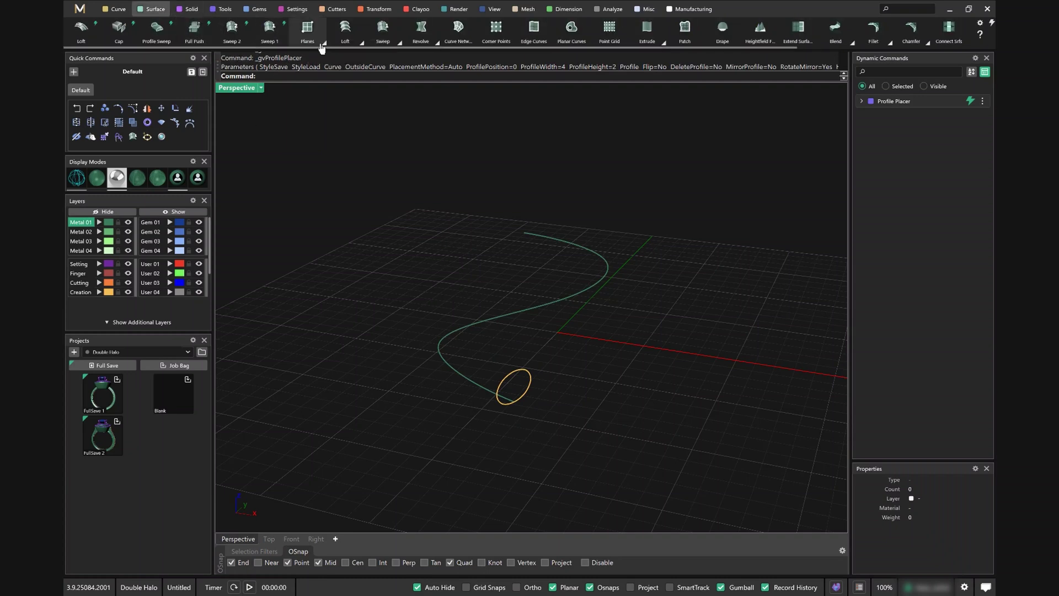
pyautogui.click(387, 32)
pyautogui.click(466, 379)
pyautogui.click(527, 375)
pyautogui.rightClick(567, 355)
pyautogui.rightClick(567, 355)
pyautogui.click(390, 429)
pyautogui.moveTo(634, 364); pyautogui.dragTo(555, 360, button='right')
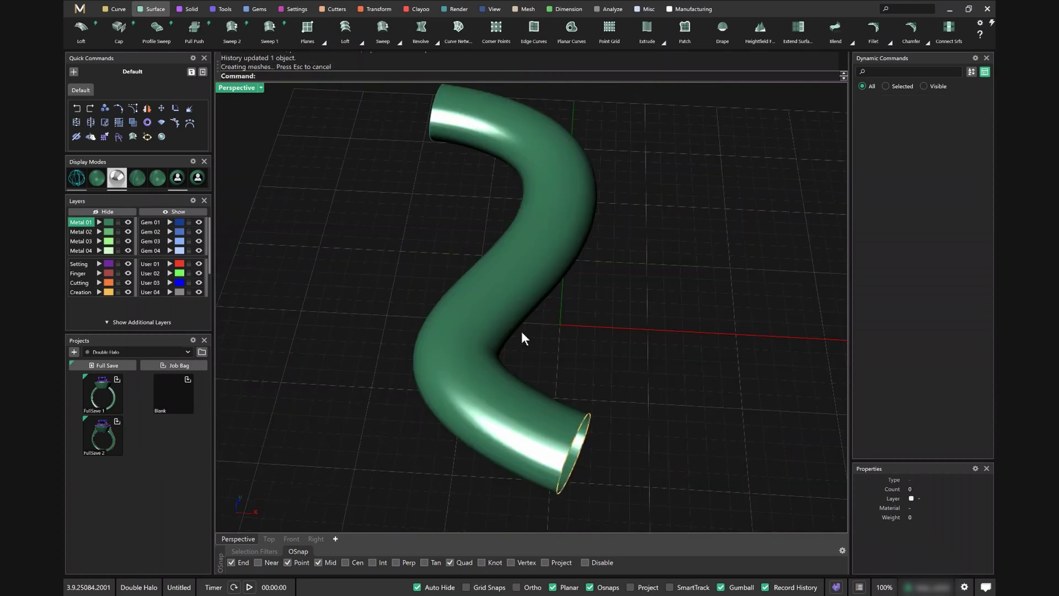
pyautogui.scroll(-3, 479, 307)
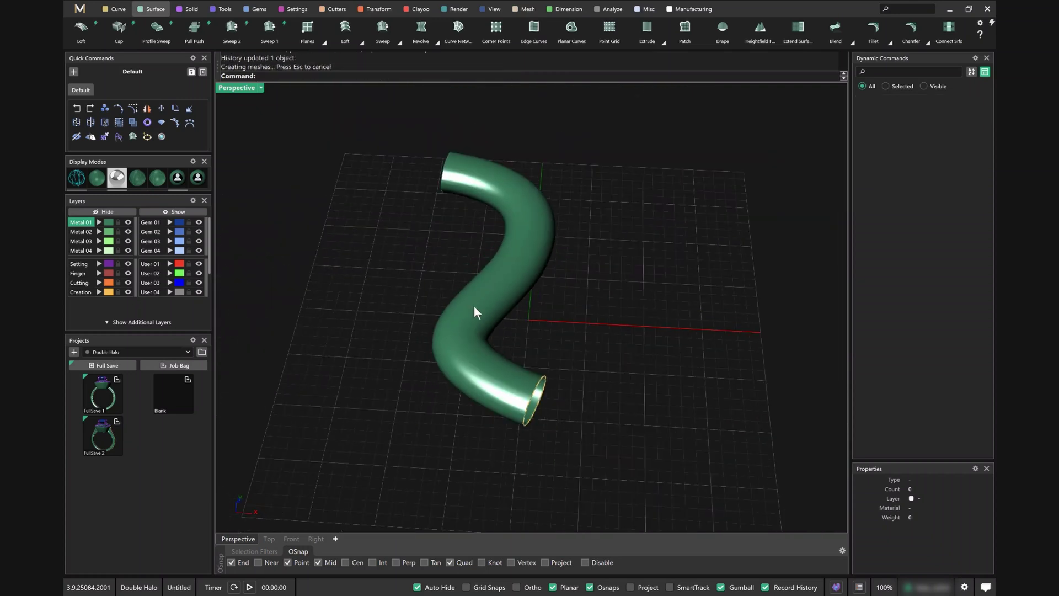
# Delete the swept tube together with its curve and profile
pyautogui.moveTo(480, 307); pyautogui.dragTo(654, 291, button='right')
pyautogui.moveTo(730, 240); pyautogui.dragTo(366, 402)
pyautogui.press('Delete')
pyautogui.moveTo(778, 347); pyautogui.dragTo(718, 358, button='right')
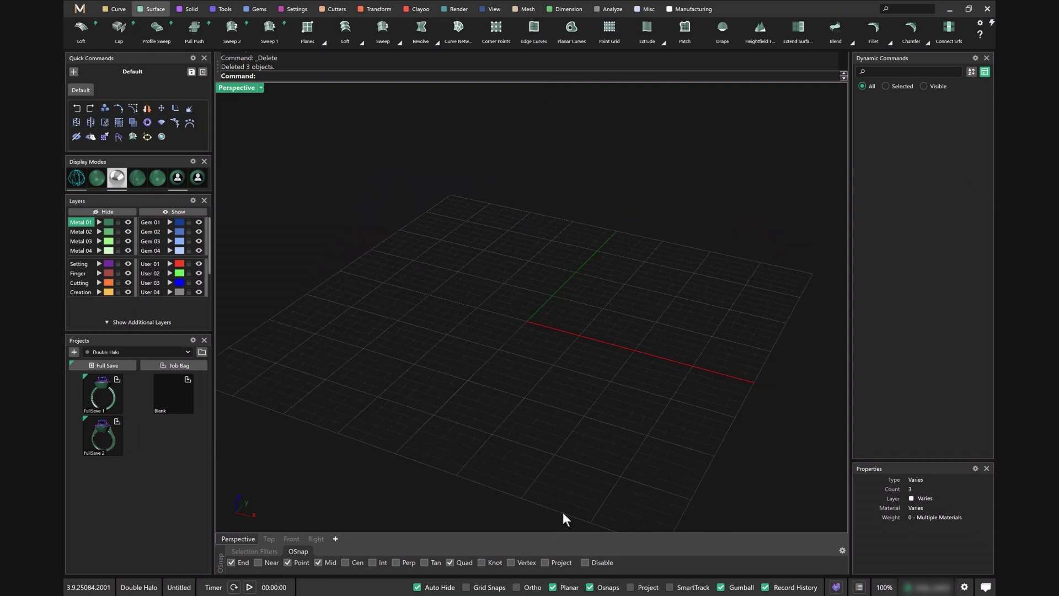
# Restore the four-viewport layout and create a ring rail in US finger size 7
pyautogui.doubleClick(243, 88)
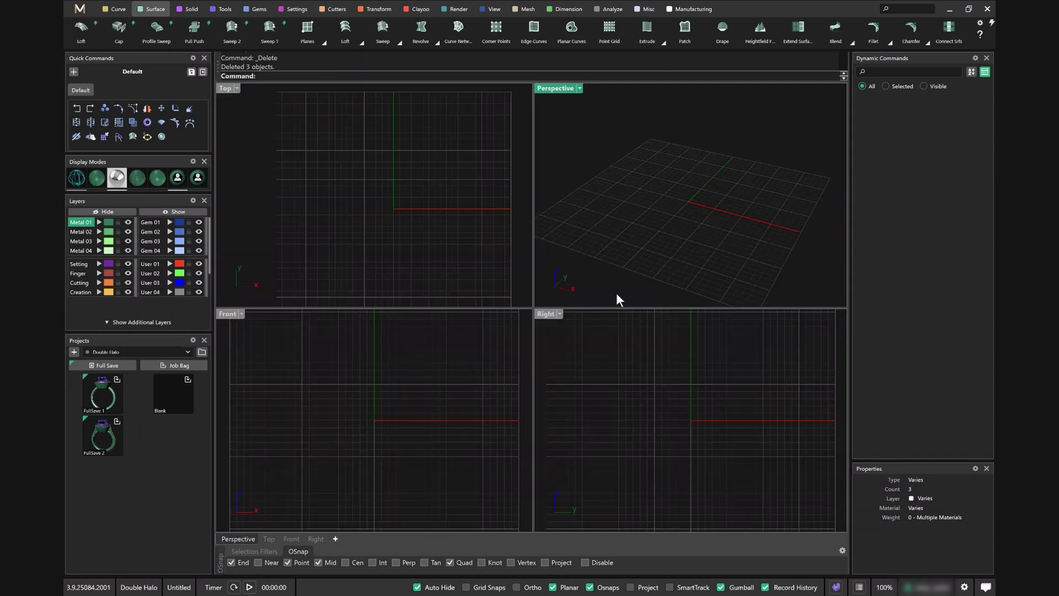
pyautogui.click(221, 9)
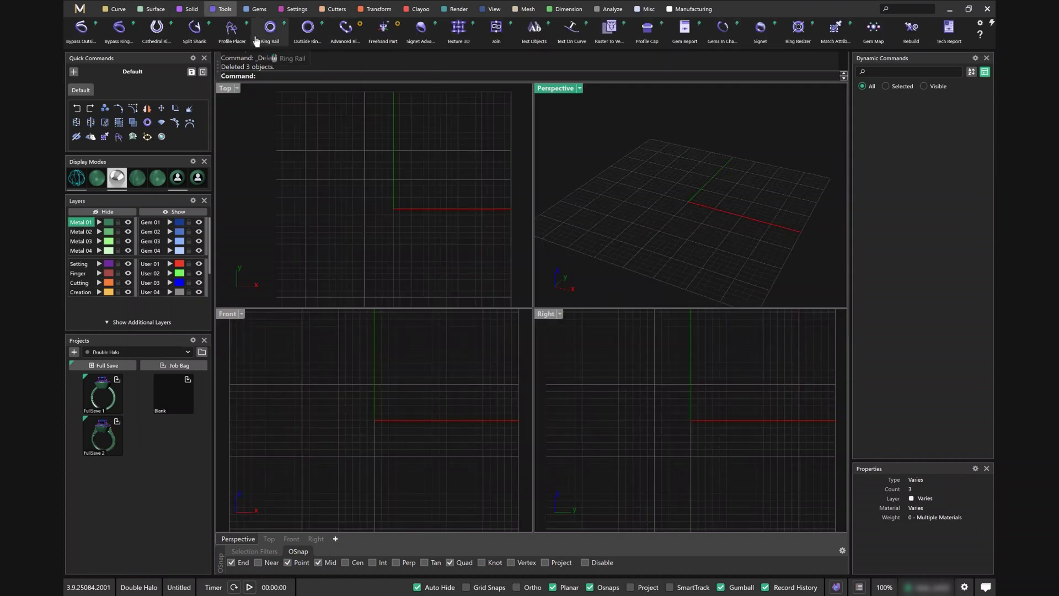
pyautogui.click(261, 41)
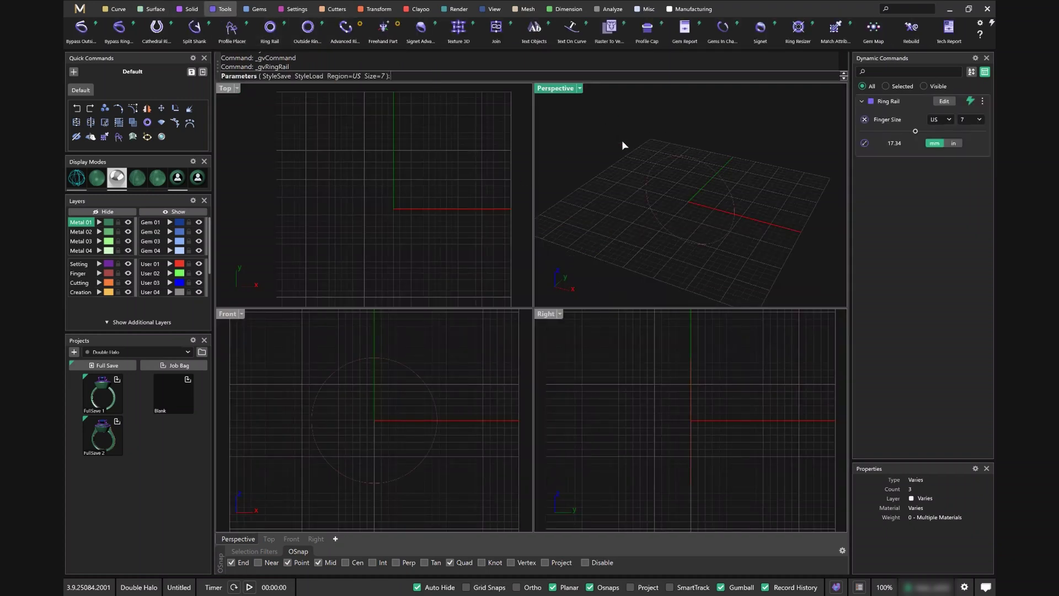
pyautogui.rightClick(682, 123)
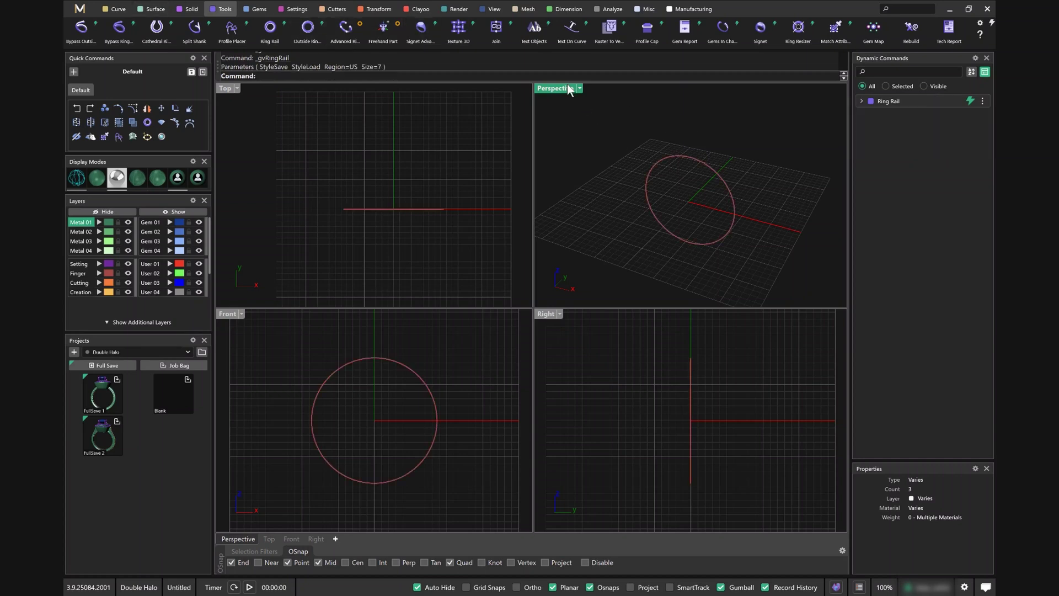
# Start a Profile Placer on the ring rail and assign the last custom rounded profile from the Shank library
pyautogui.doubleClick(568, 88)
pyautogui.keyDown('shift'); pyautogui.moveTo(533, 305); pyautogui.dragTo(529, 323, button='right'); pyautogui.keyUp('shift')
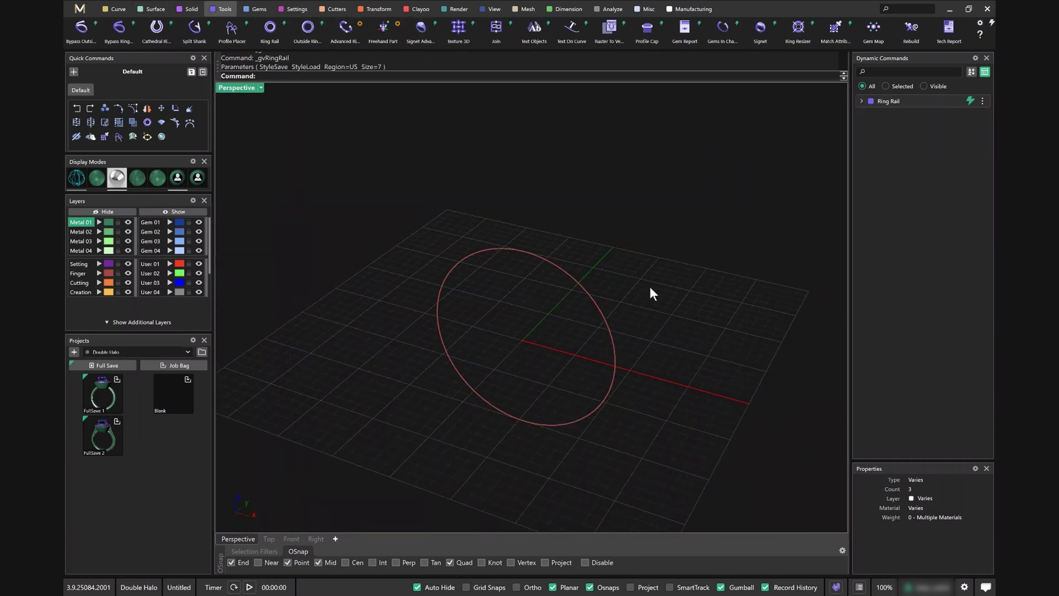
pyautogui.click(232, 30)
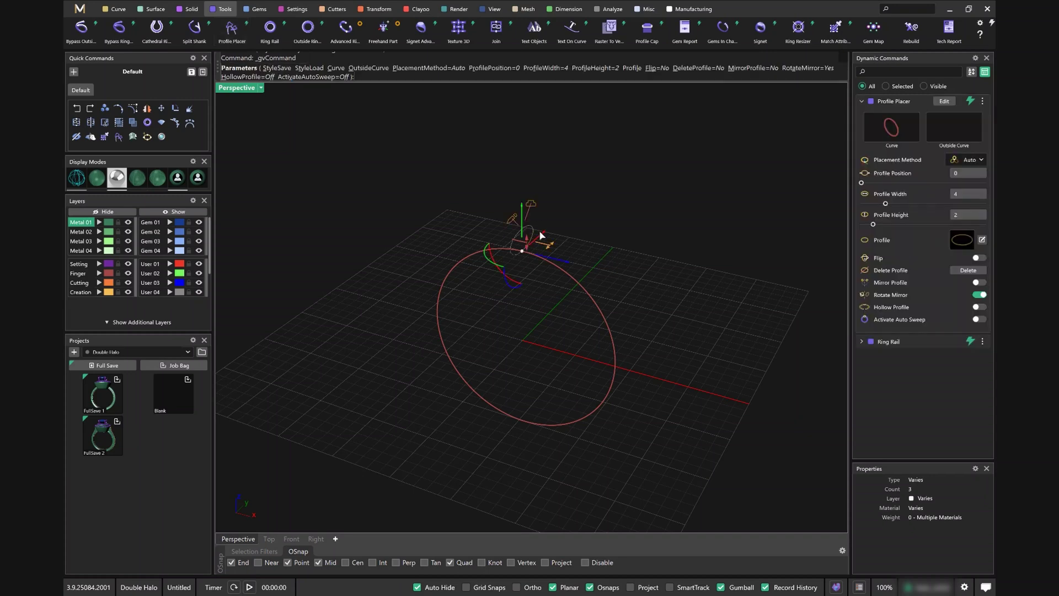
pyautogui.click(964, 245)
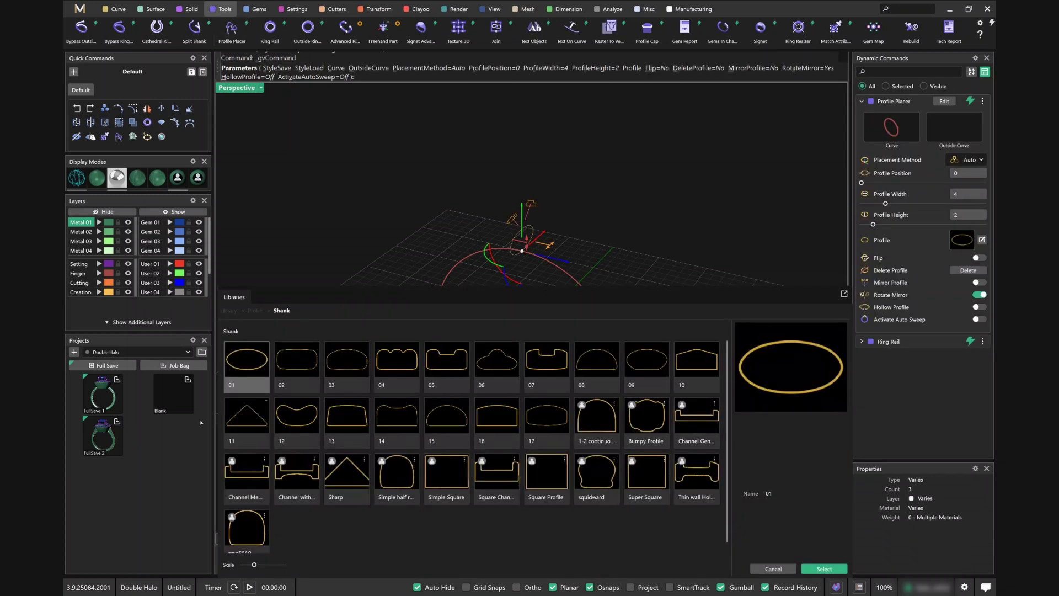
pyautogui.click(252, 535)
pyautogui.doubleClick(252, 535)
# Set the ring profile's width to 2.5 mm and move it to the bottom of the rail at profile position 0.5
pyautogui.moveTo(539, 325); pyautogui.dragTo(502, 323, button='right')
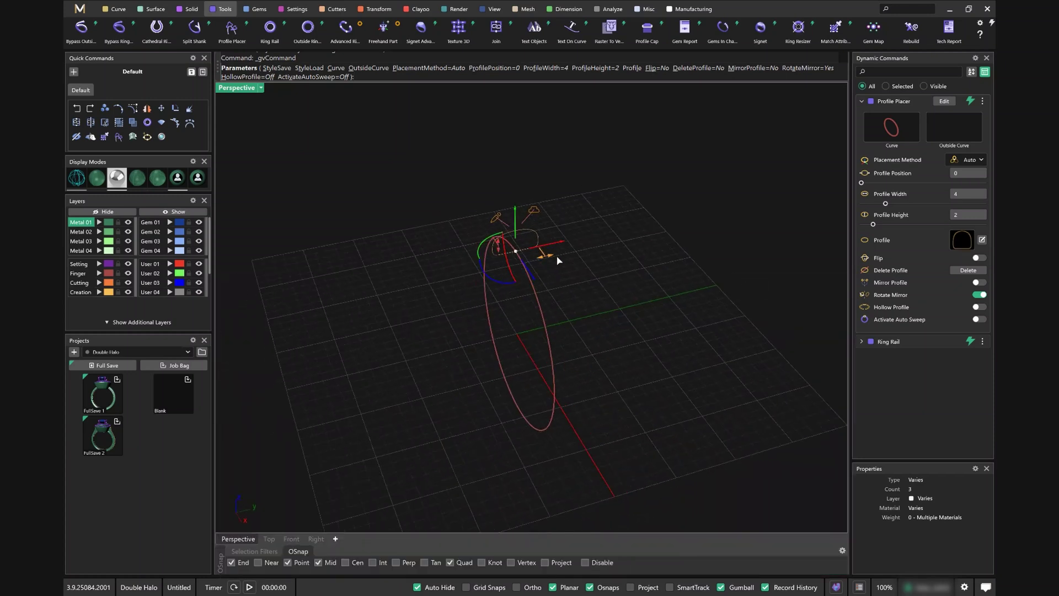
pyautogui.moveTo(544, 255); pyautogui.dragTo(534, 256)
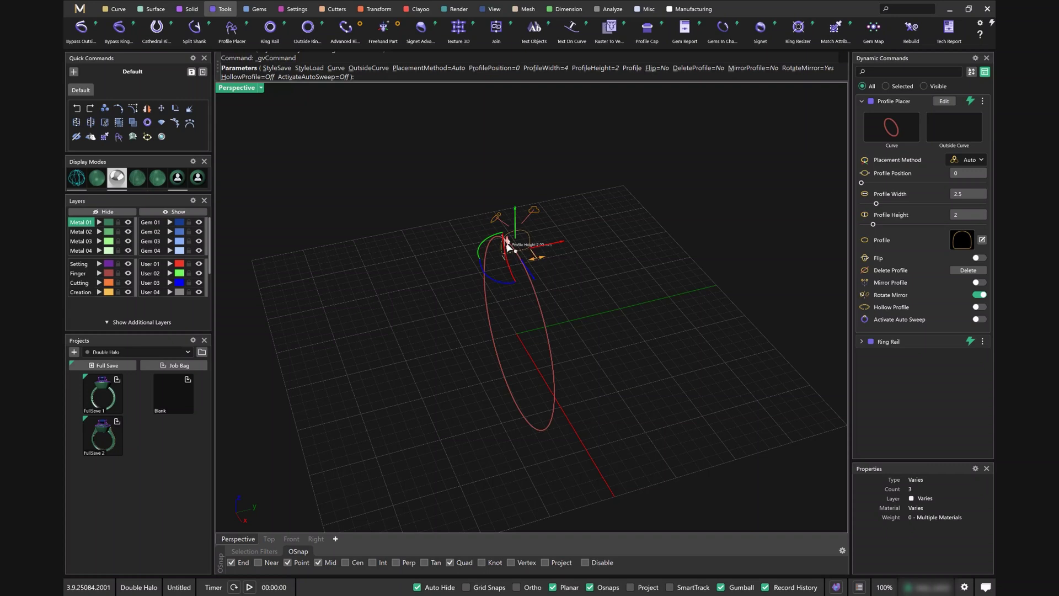
pyautogui.moveTo(519, 254); pyautogui.dragTo(518, 407)
pyautogui.moveTo(521, 406); pyautogui.dragTo(560, 403, button='right')
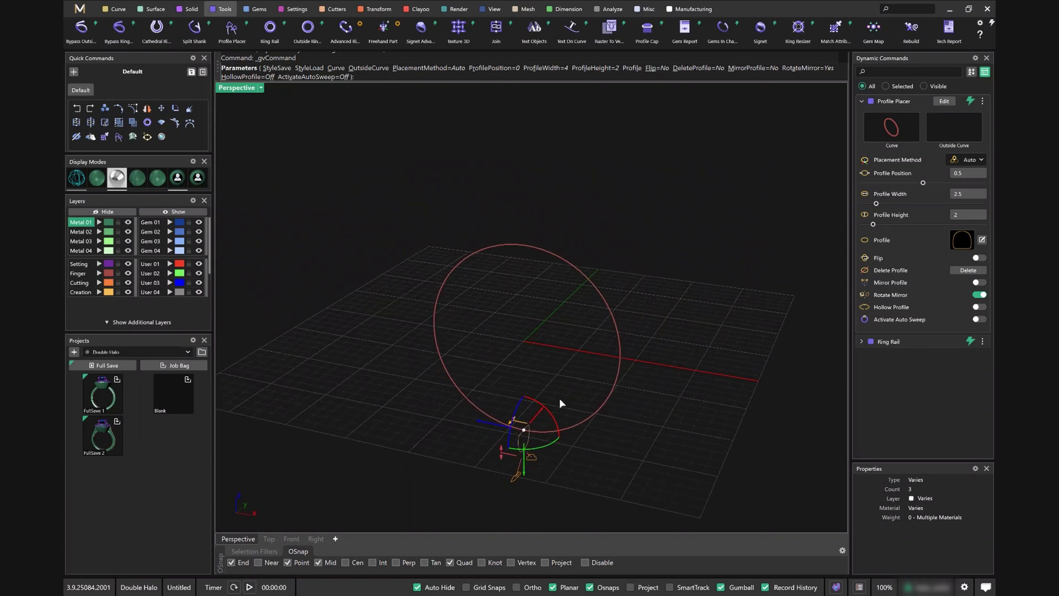
pyautogui.rightClick(539, 350)
# Sweep the placed profile around the ring rail with Sweep 1 to form the shank
pyautogui.click(151, 8)
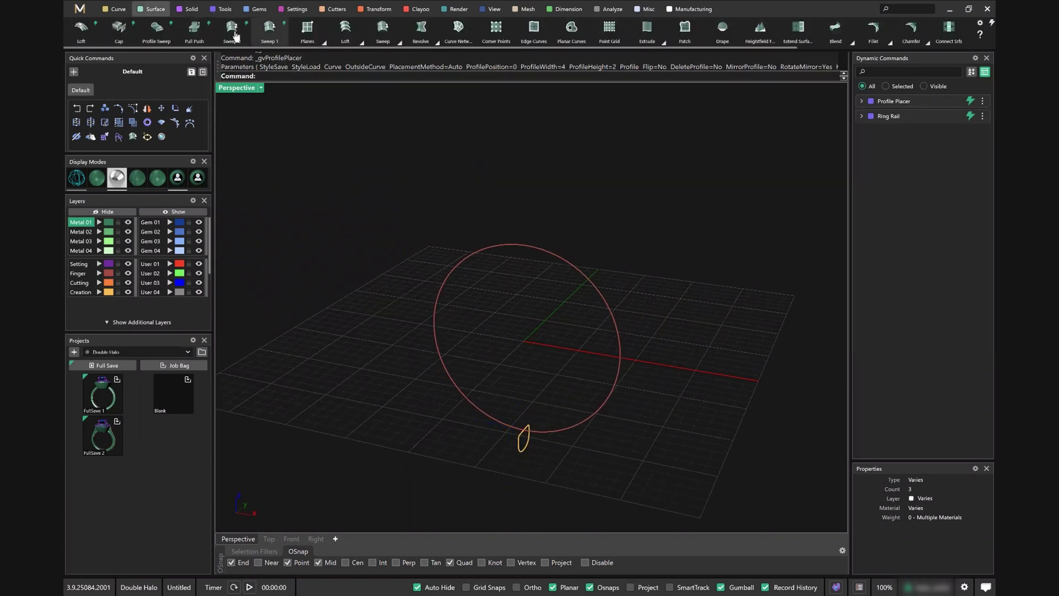
pyautogui.click(269, 30)
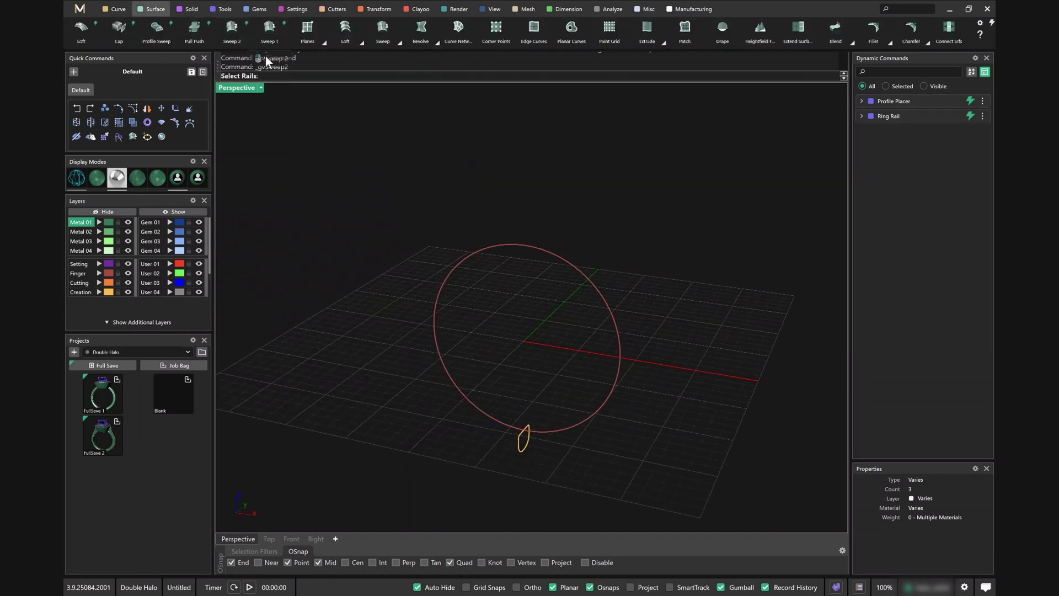
pyautogui.click(471, 265)
pyautogui.click(518, 447)
pyautogui.rightClick(609, 353)
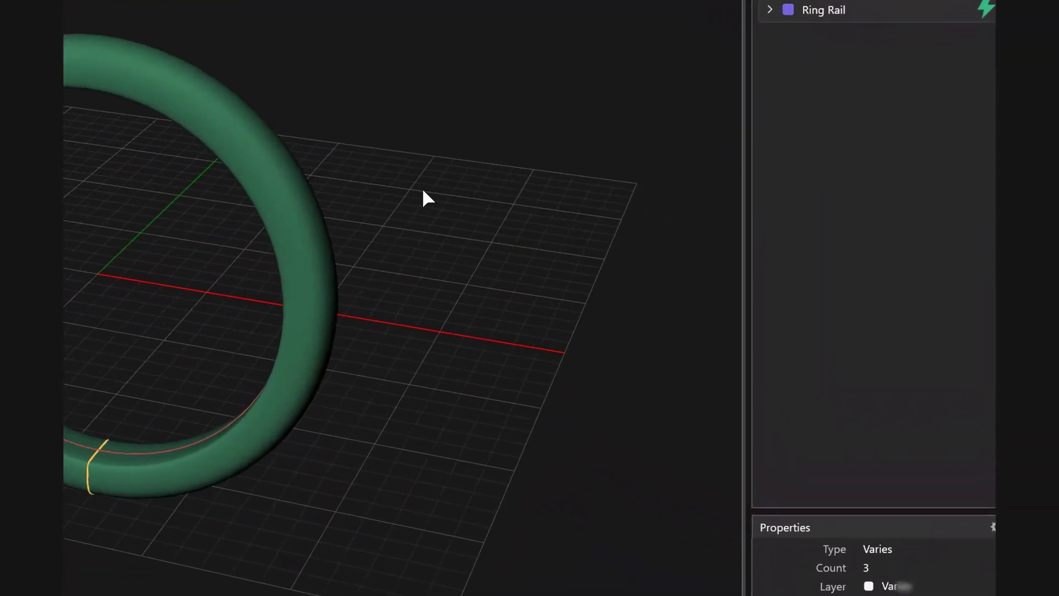
# Extract an isocurve at a 90-degree angle running around the crest of the ring's outer surface
pyautogui.moveTo(422, 187); pyautogui.dragTo(457, 331, button='right')
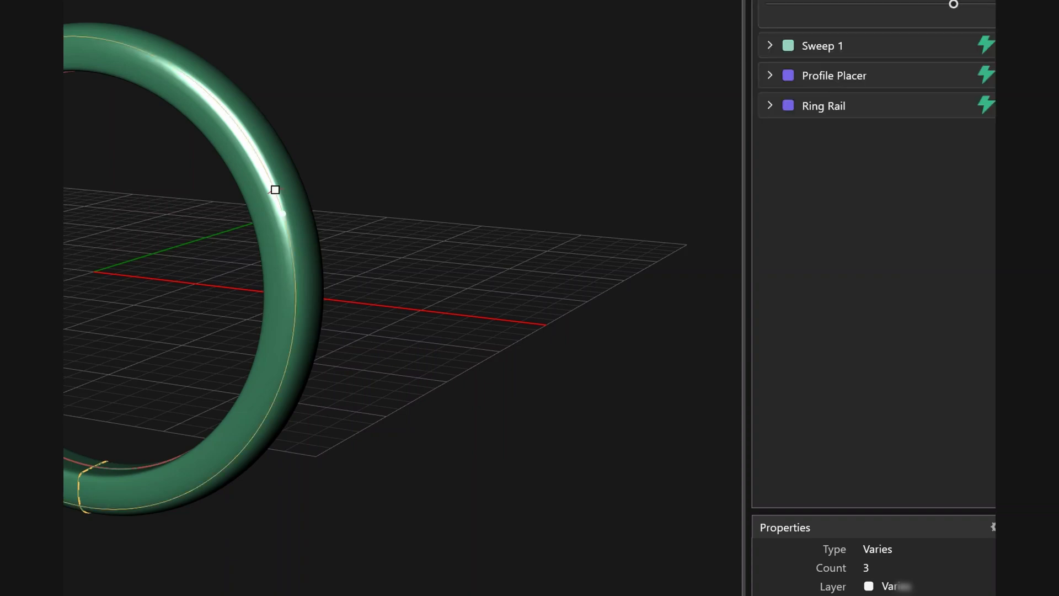
pyautogui.moveTo(226, 280); pyautogui.dragTo(183, 261, button='middle')
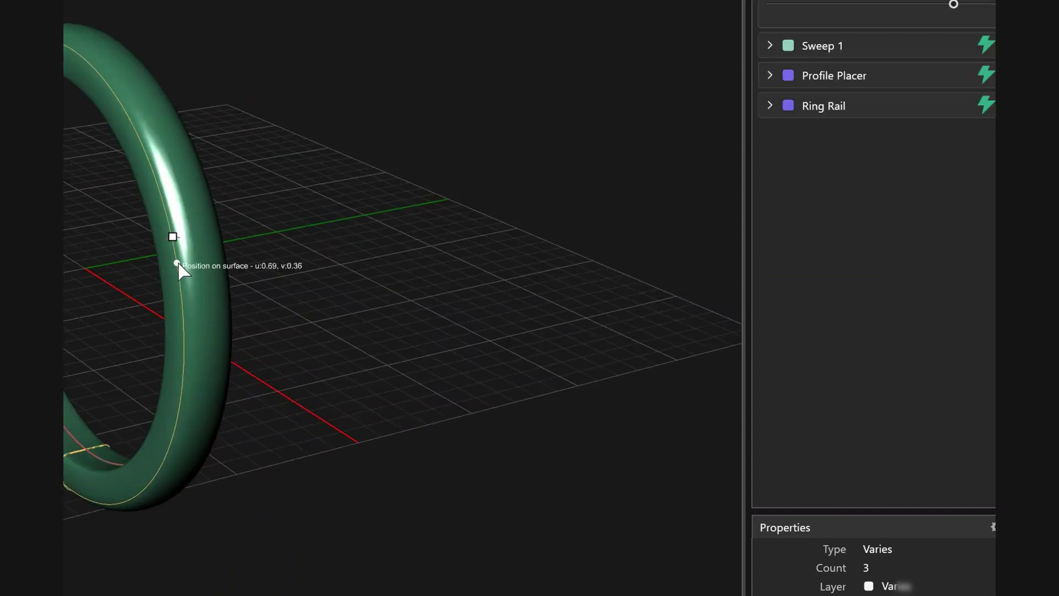
pyautogui.moveTo(102, 33); pyautogui.dragTo(98, 35)
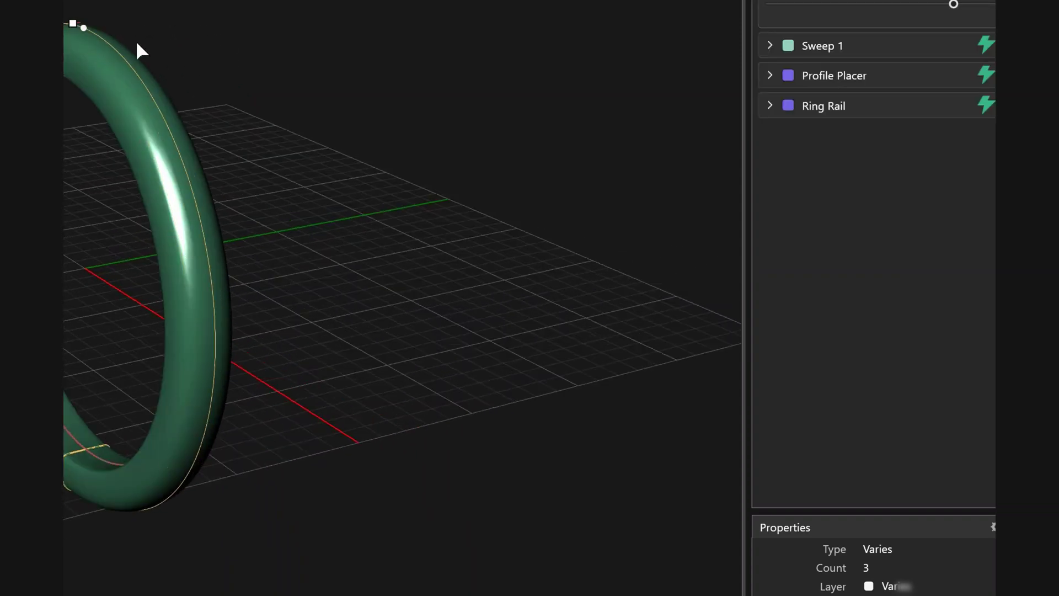
pyautogui.rightClick(225, 56)
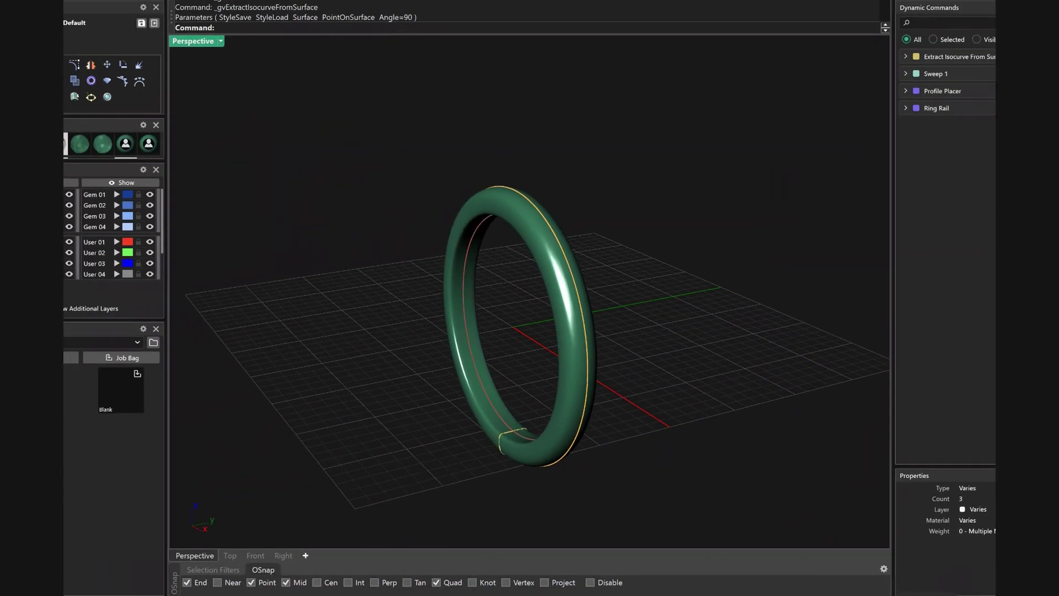
# Place round diamonds along the extracted isocurve with Gem on Curve, using start position 0.25 and end position 0.75
pyautogui.click(364, 3)
pyautogui.click(521, 195)
pyautogui.rightClick(592, 204)
pyautogui.moveTo(522, 470); pyautogui.dragTo(522, 465, button='right')
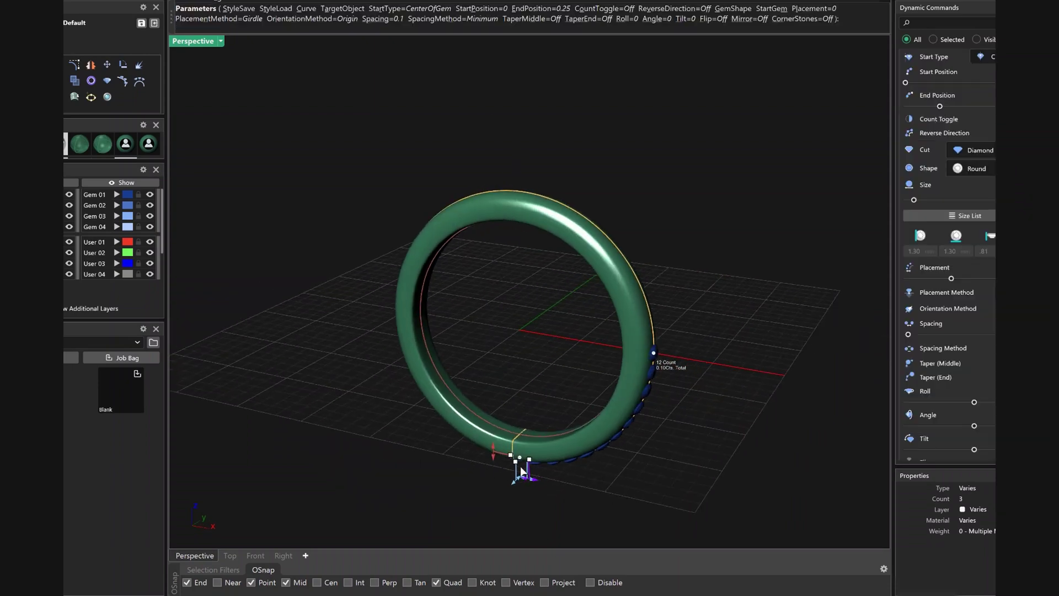
pyautogui.moveTo(522, 467); pyautogui.dragTo(404, 326)
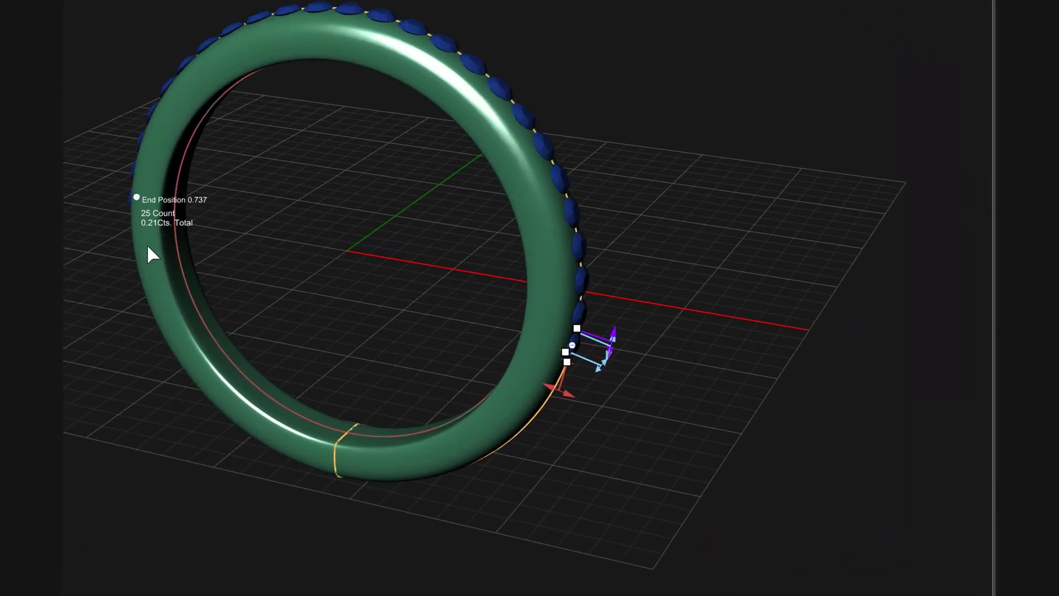
pyautogui.moveTo(147, 247); pyautogui.dragTo(145, 245)
pyautogui.moveTo(574, 346); pyautogui.dragTo(576, 296)
pyautogui.moveTo(576, 296)
pyautogui.mouseDown(button='right')
pyautogui.moveTo(501, 337)
pyautogui.moveTo(563, 281)
pyautogui.mouseUp(button='right')
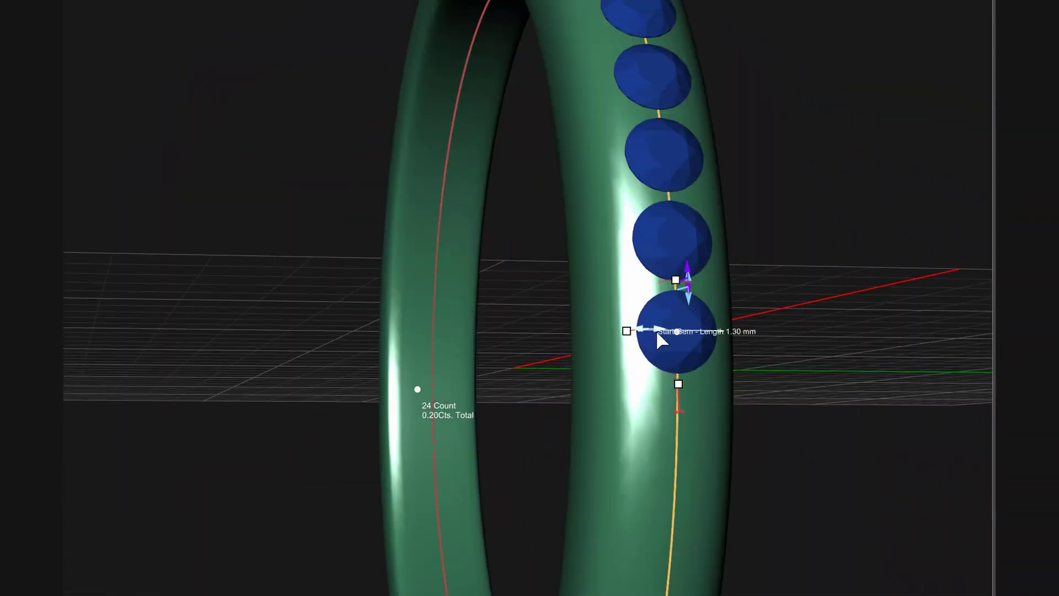
# Enlarge the round gems on the curve to 1.50 mm and set their spacing to 0.28 mm
pyautogui.moveTo(654, 330); pyautogui.dragTo(644, 329)
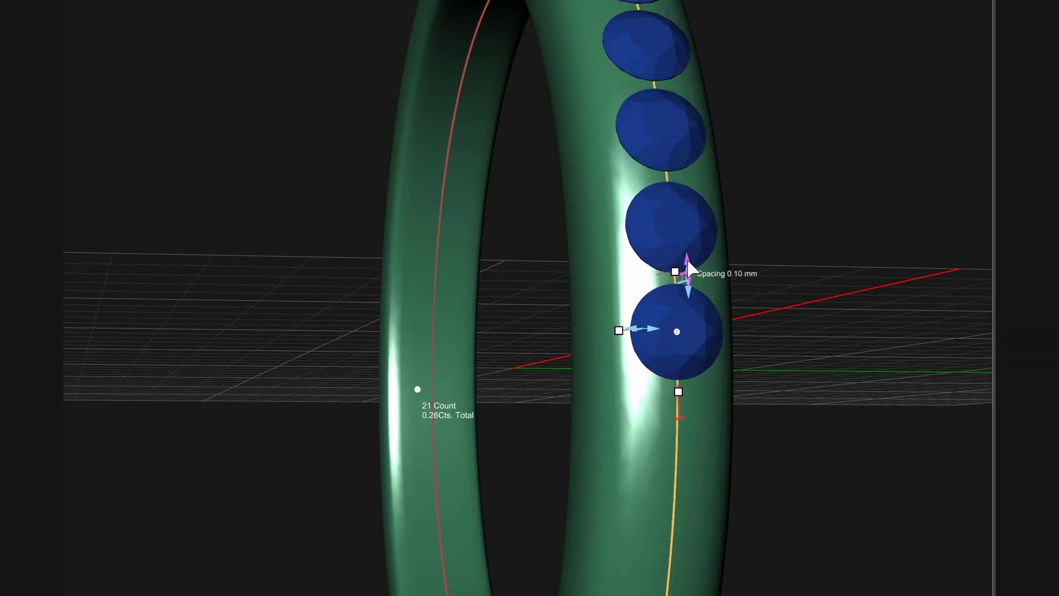
pyautogui.moveTo(691, 269); pyautogui.dragTo(688, 259)
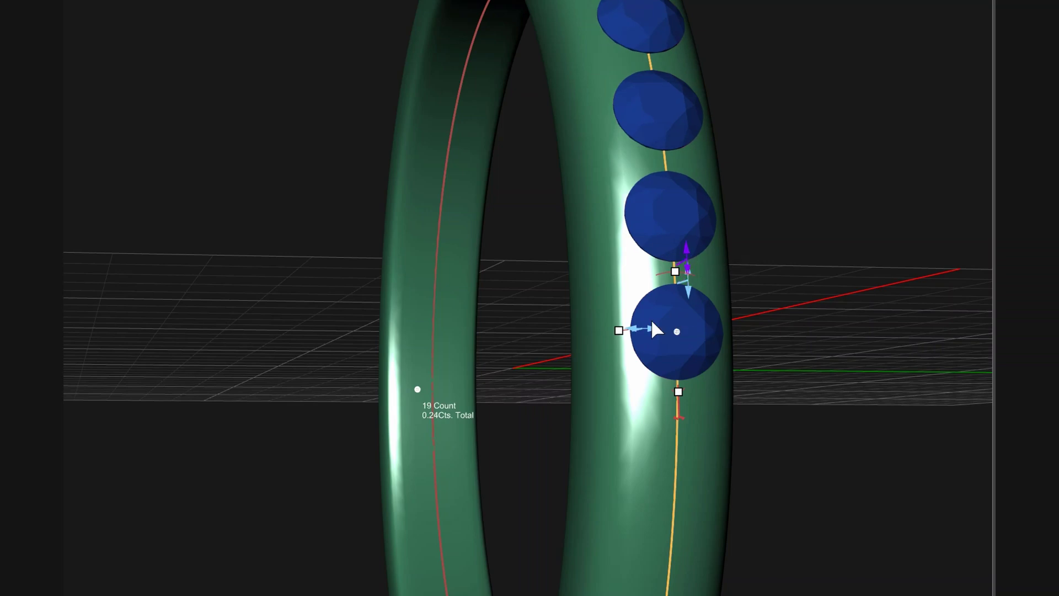
pyautogui.moveTo(650, 319); pyautogui.dragTo(538, 292, button='right')
pyautogui.scroll(-6, 744, 368)
pyautogui.moveTo(792, 276); pyautogui.dragTo(782, 331, button='right')
pyautogui.scroll(6, 782, 331)
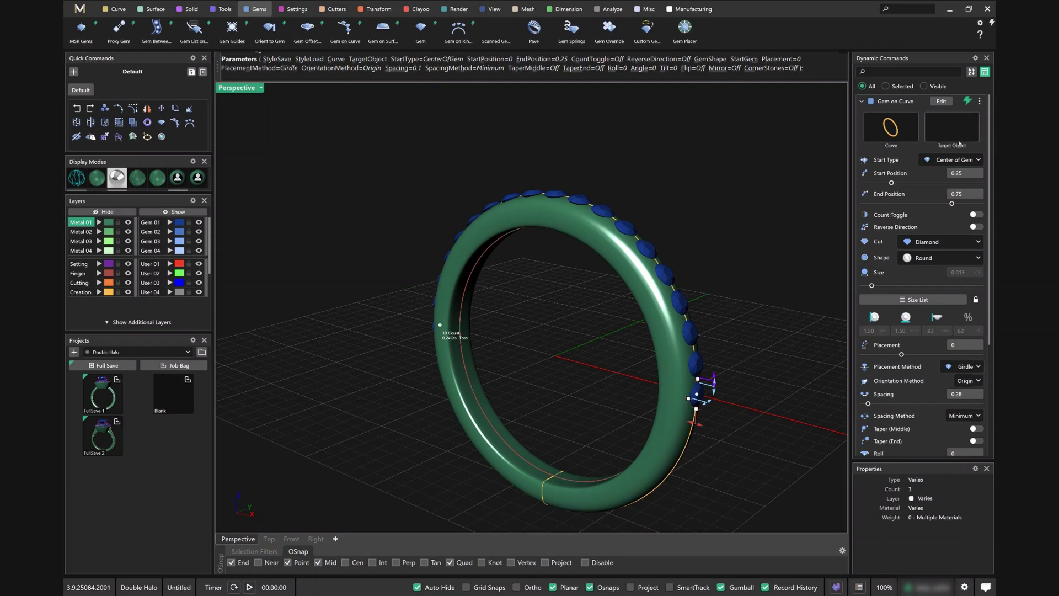
# Assign the ring surface as the gems' target object, sink them to a placement of -0.28, and finish the gem row
pyautogui.click(959, 123)
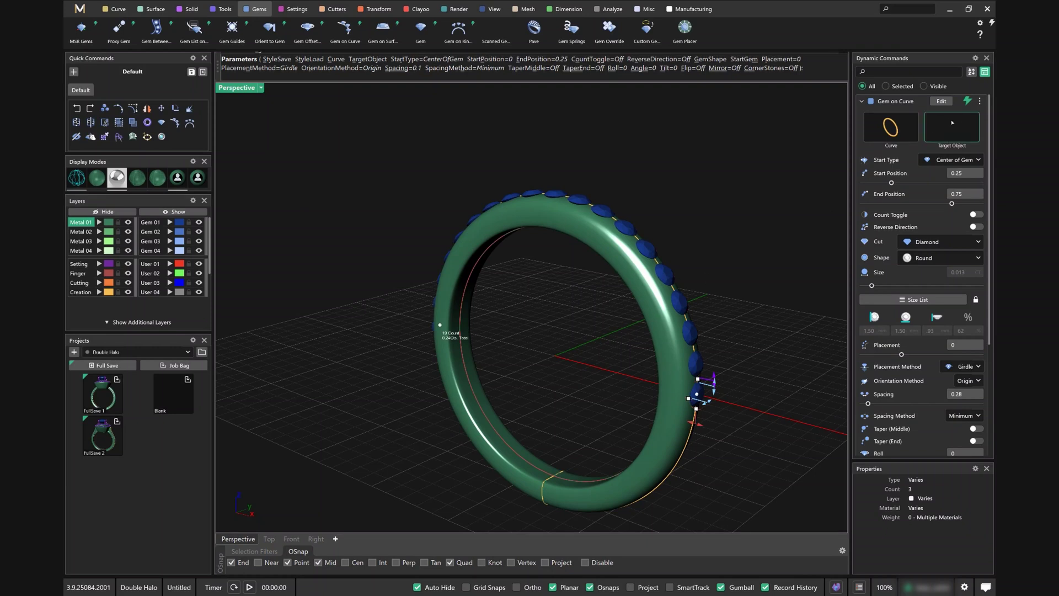
pyautogui.click(593, 241)
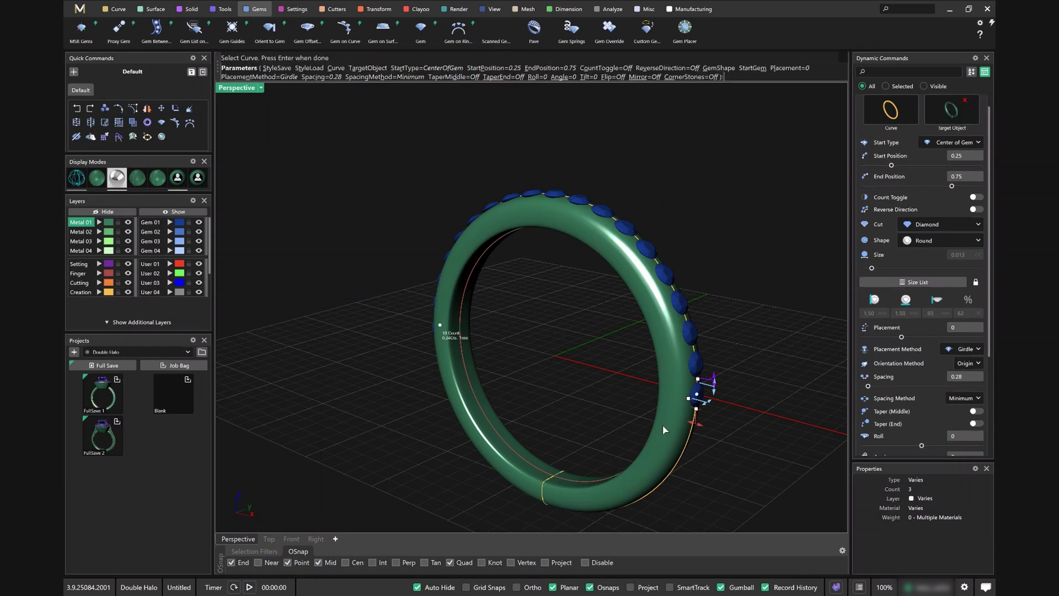
pyautogui.moveTo(699, 424); pyautogui.dragTo(693, 426)
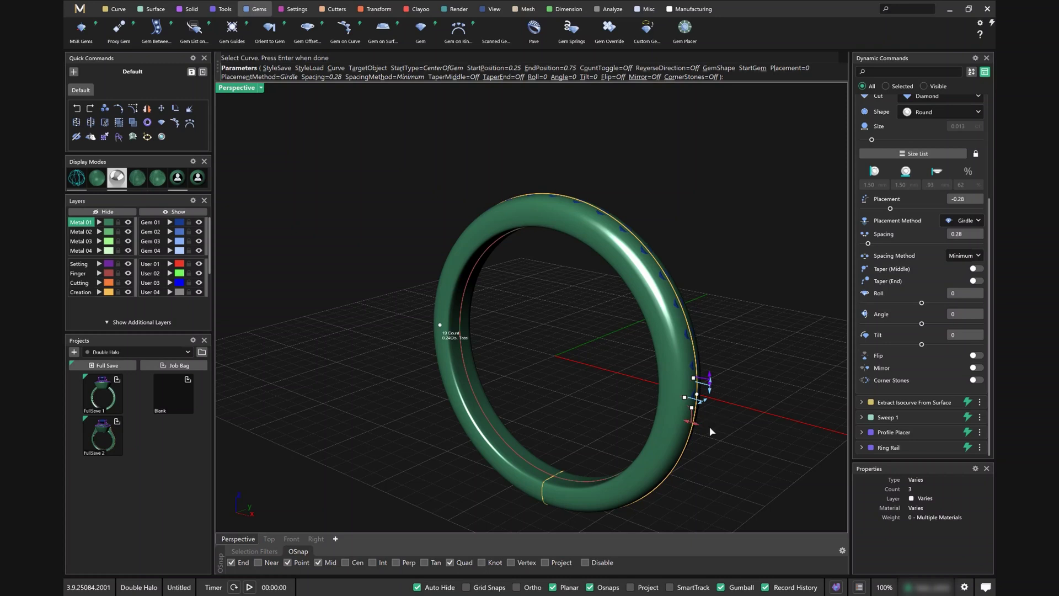
pyautogui.press('Return')
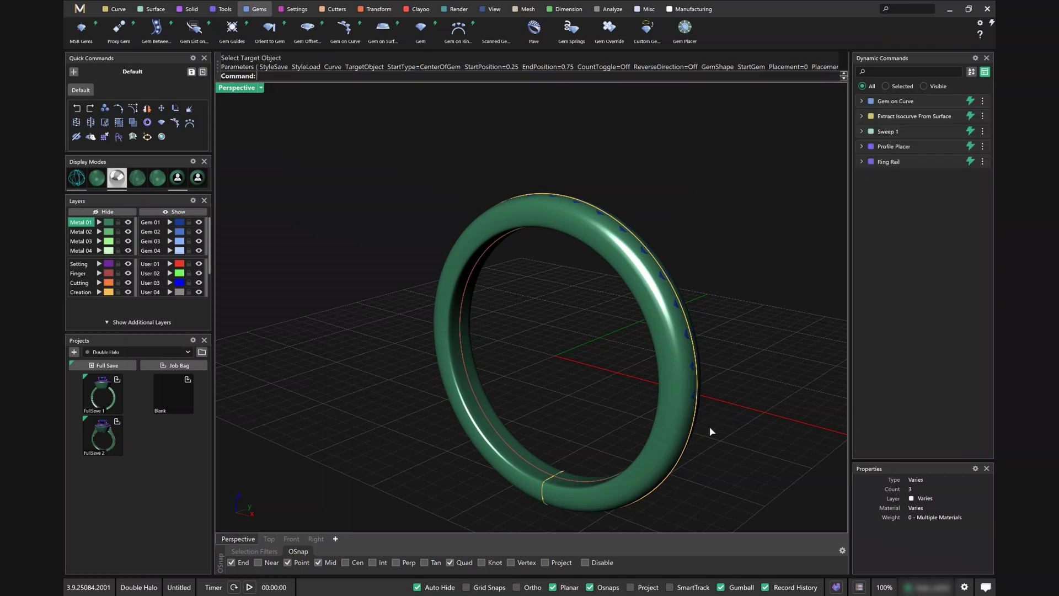
# Build a Channel Cutter from the gem group with a start width of 0.43 and a start cap length of 1.42
pyautogui.click(624, 229)
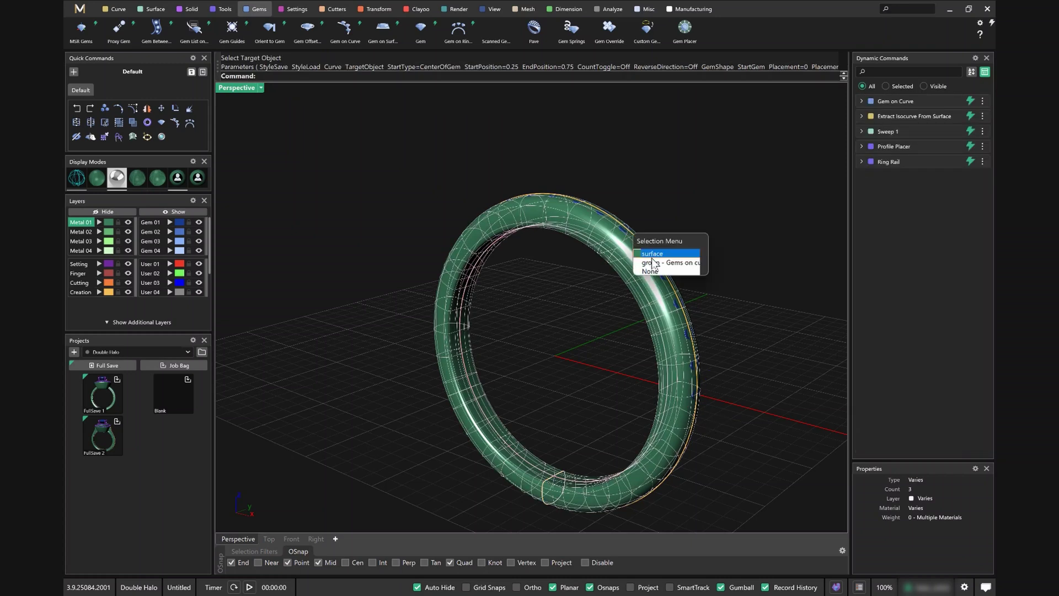
pyautogui.click(653, 262)
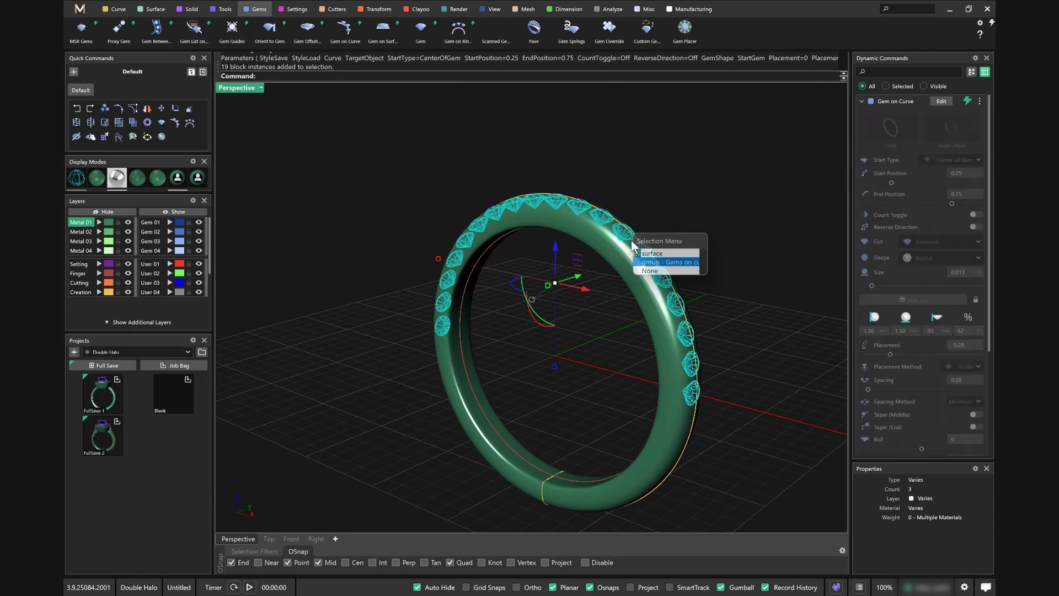
pyautogui.click(334, 9)
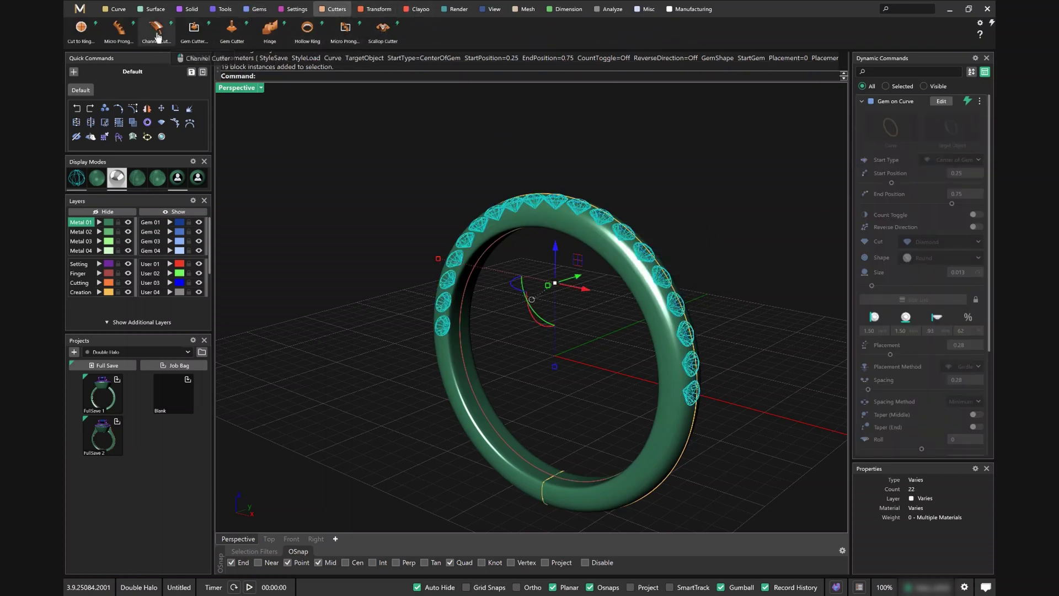
pyautogui.click(157, 35)
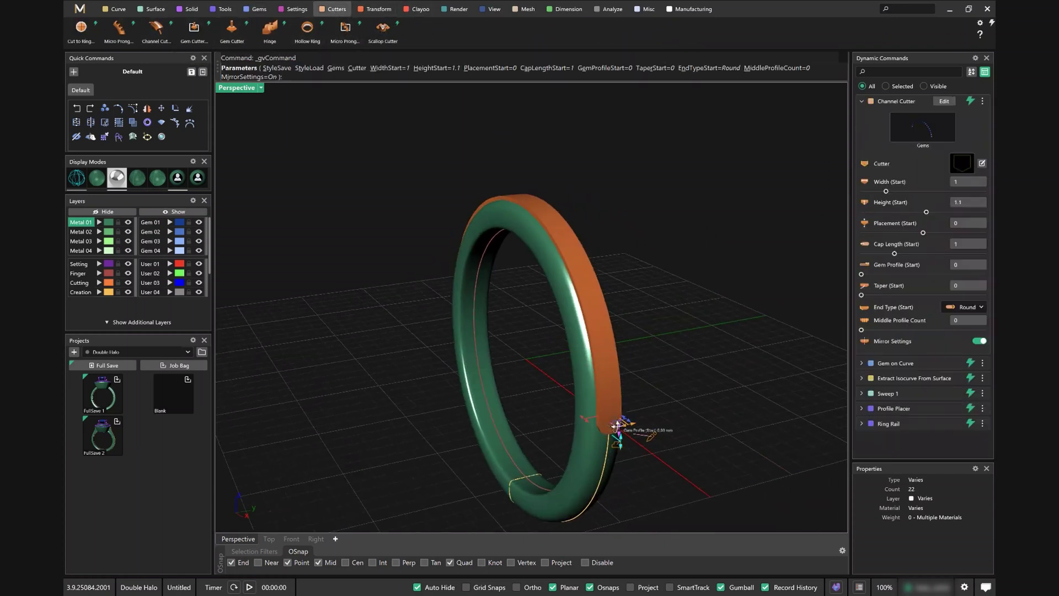
pyautogui.moveTo(608, 425); pyautogui.dragTo(561, 423, button='right')
pyautogui.scroll(5, 561, 423)
pyautogui.moveTo(560, 419); pyautogui.dragTo(543, 457)
pyautogui.scroll(-5, 519, 451)
pyautogui.moveTo(517, 451); pyautogui.dragTo(590, 388, button='right')
pyautogui.scroll(2, 592, 392)
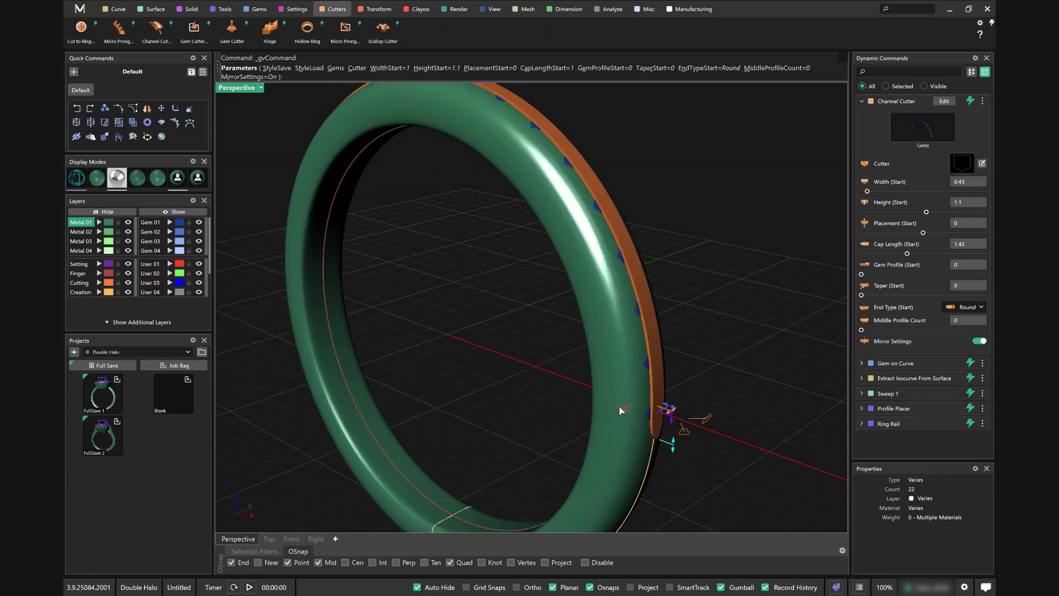
# Set the channel cutter's start placement to 0.32, lengthen its end cap slightly, and accept the cutter
pyautogui.moveTo(624, 412); pyautogui.dragTo(632, 415)
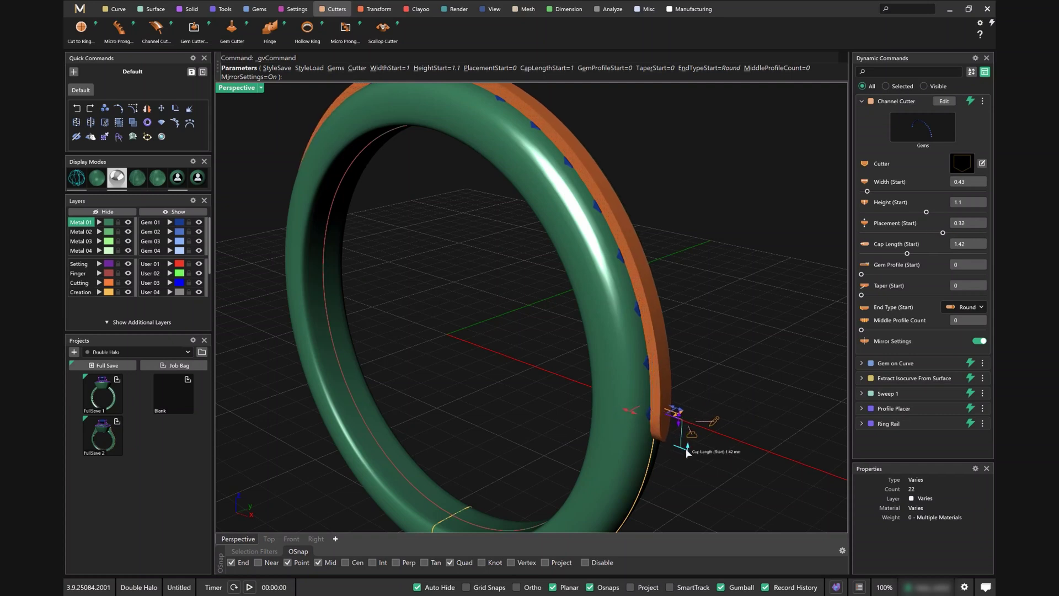
pyautogui.moveTo(683, 451); pyautogui.dragTo(683, 459)
pyautogui.scroll(-3, 684, 457)
pyautogui.moveTo(684, 457); pyautogui.dragTo(556, 186, button='right')
pyautogui.press('Return')
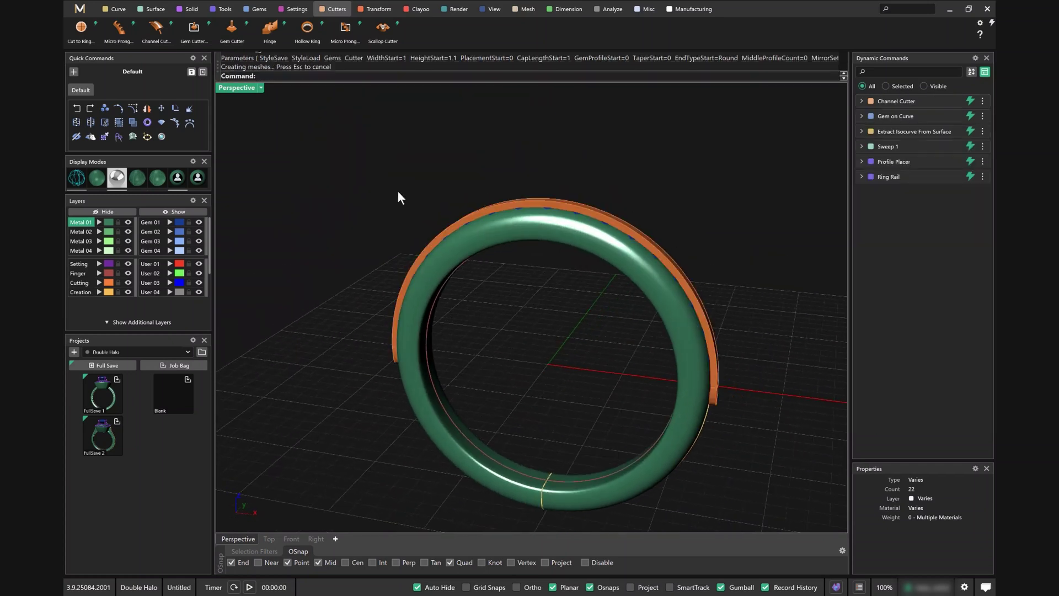
# Create a Micro Prong Cutter for the gem row and set its cutter percentage length to 1.75
pyautogui.moveTo(450, 215); pyautogui.dragTo(444, 183, button='right')
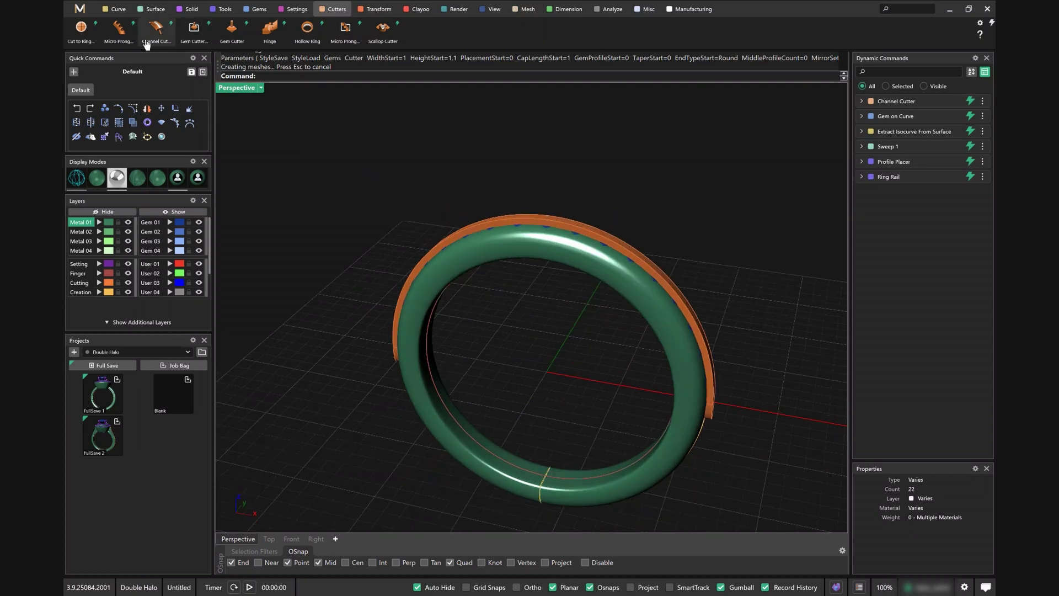
pyautogui.click(118, 28)
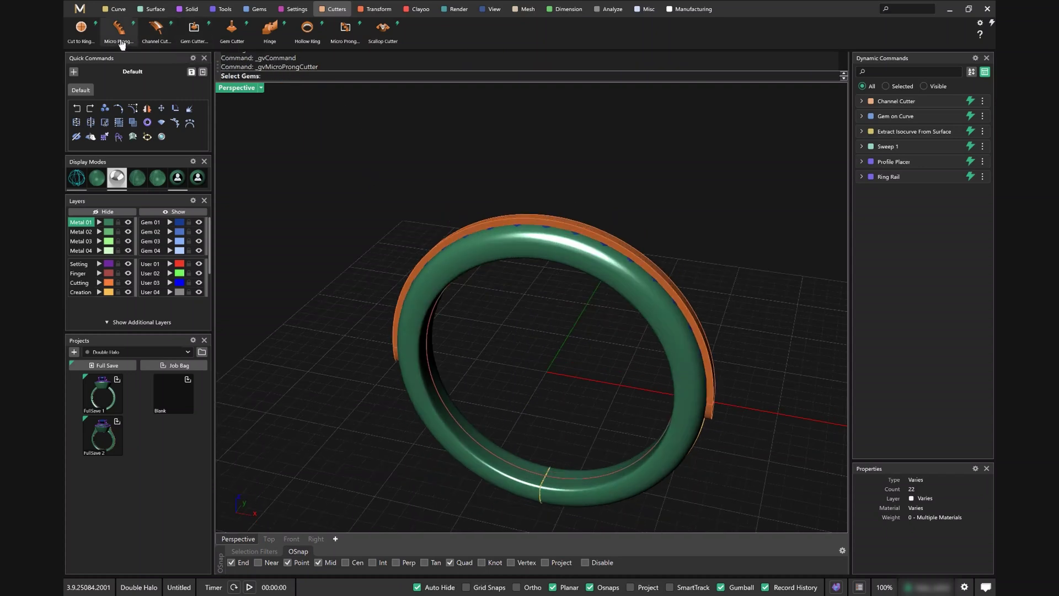
pyautogui.click(546, 230)
pyautogui.rightClick(554, 292)
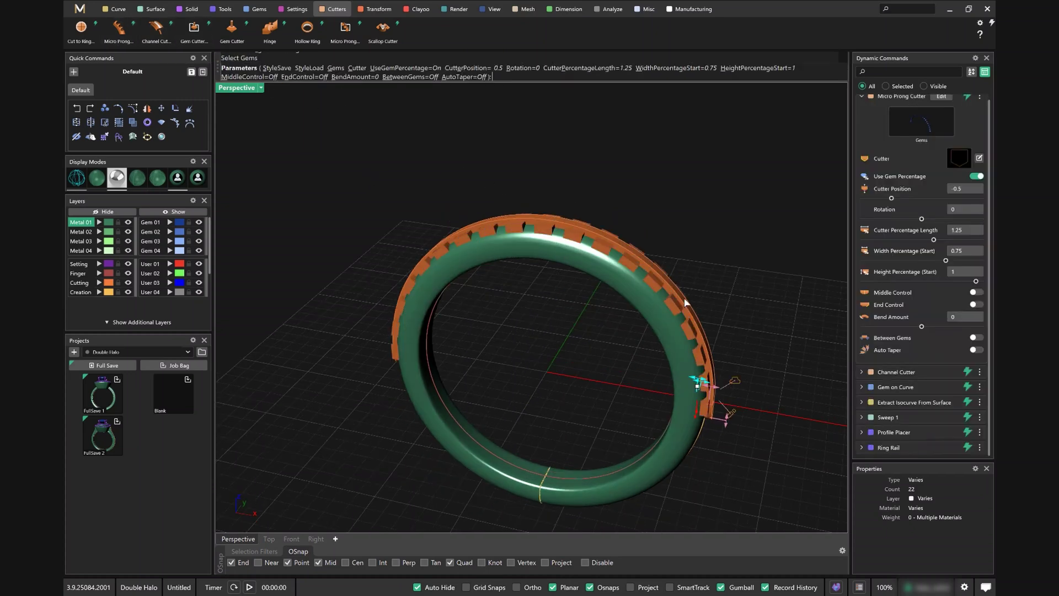
pyautogui.moveTo(723, 375); pyautogui.dragTo(634, 351, button='right')
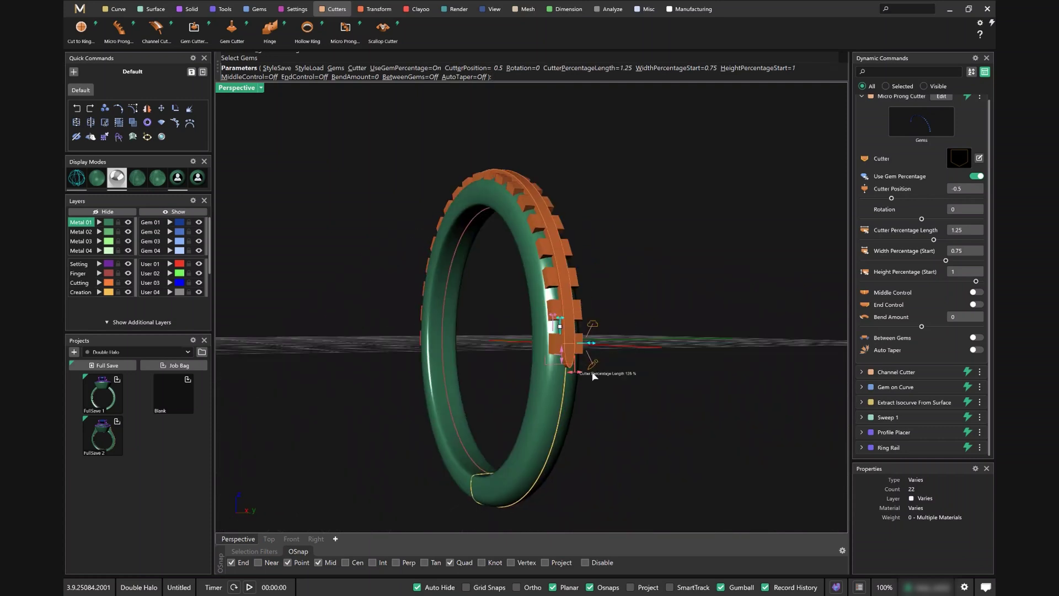
pyautogui.moveTo(572, 366); pyautogui.dragTo(601, 376)
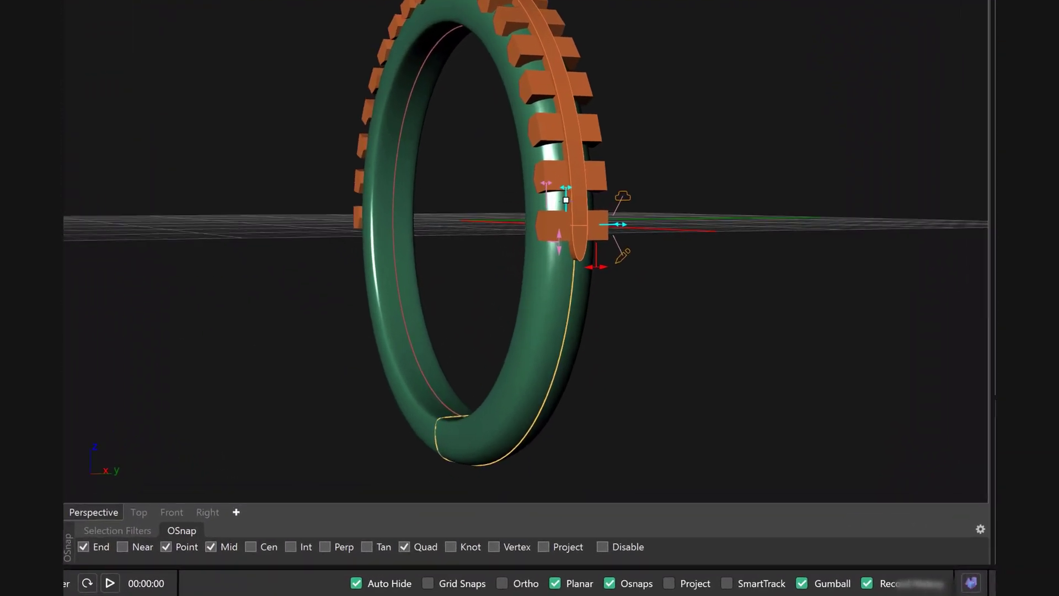
# Replace the micro prong cutter's profile with Channel 03 from the cutter library
pyautogui.click(979, 158)
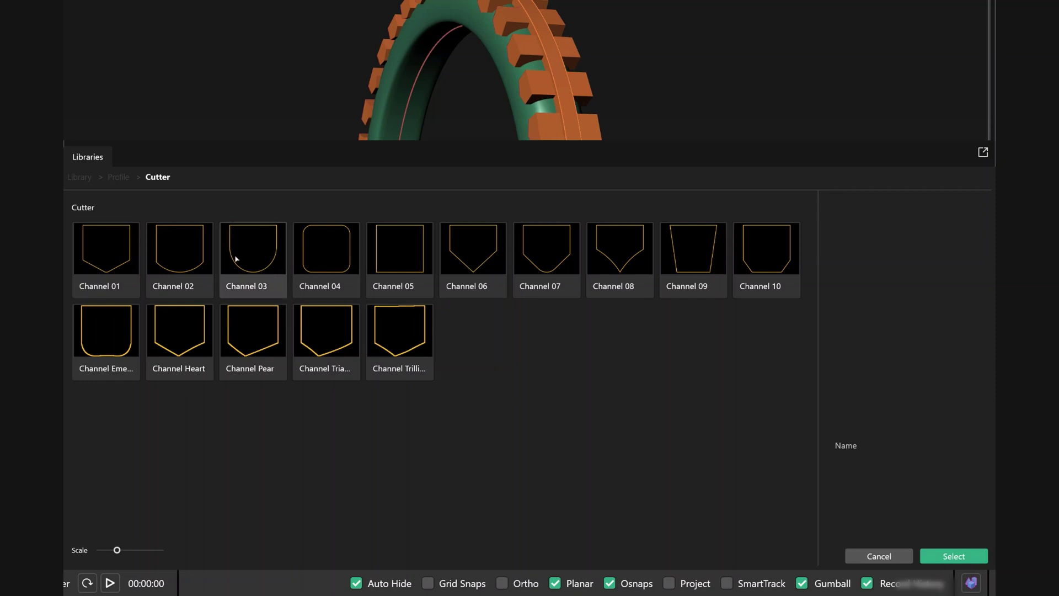
pyautogui.click(265, 261)
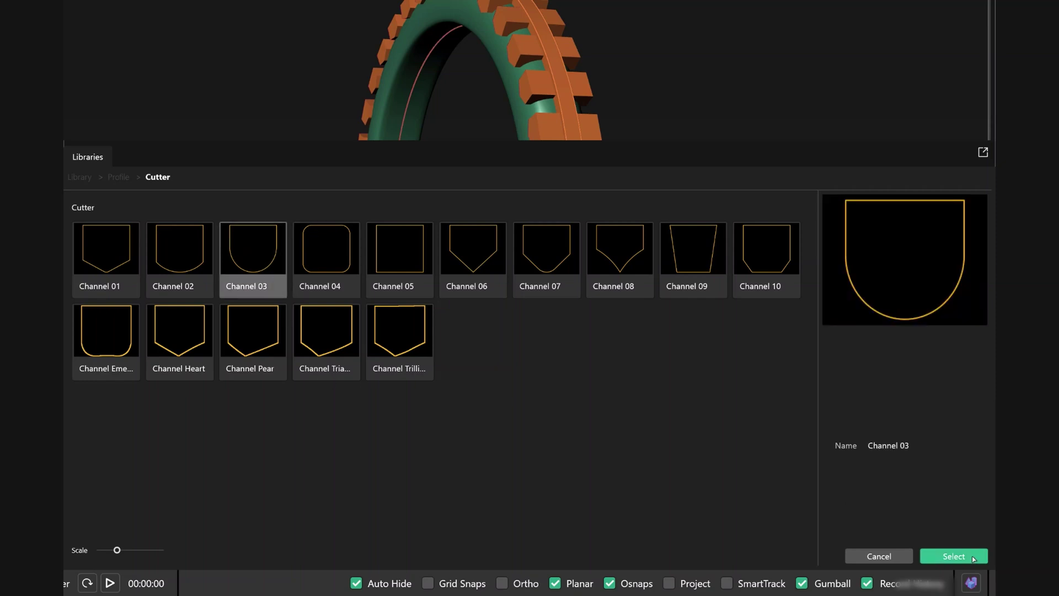
pyautogui.click(954, 556)
pyautogui.moveTo(479, 194); pyautogui.dragTo(523, 211, button='middle')
pyautogui.moveTo(522, 211); pyautogui.dragTo(650, 206, button='right')
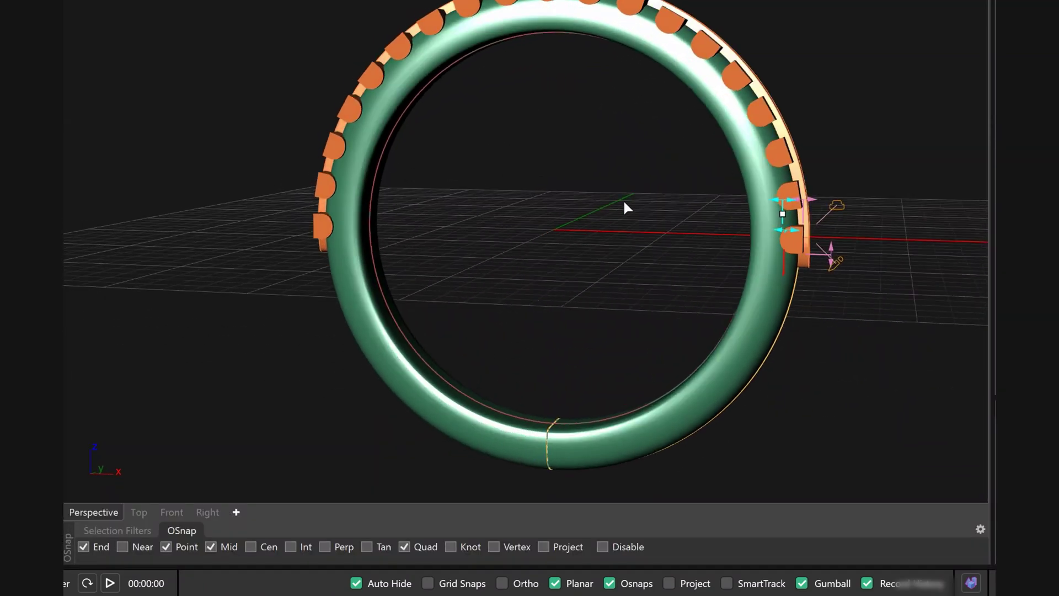
# Set the micro prong cutter's start width percentage to 0.59, cutter position to -0.29 and bend amount to 0.09
pyautogui.keyDown('shift'); pyautogui.moveTo(785, 229); pyautogui.dragTo(721, 213, button='right'); pyautogui.keyUp('shift')
pyautogui.scroll(8, 721, 213)
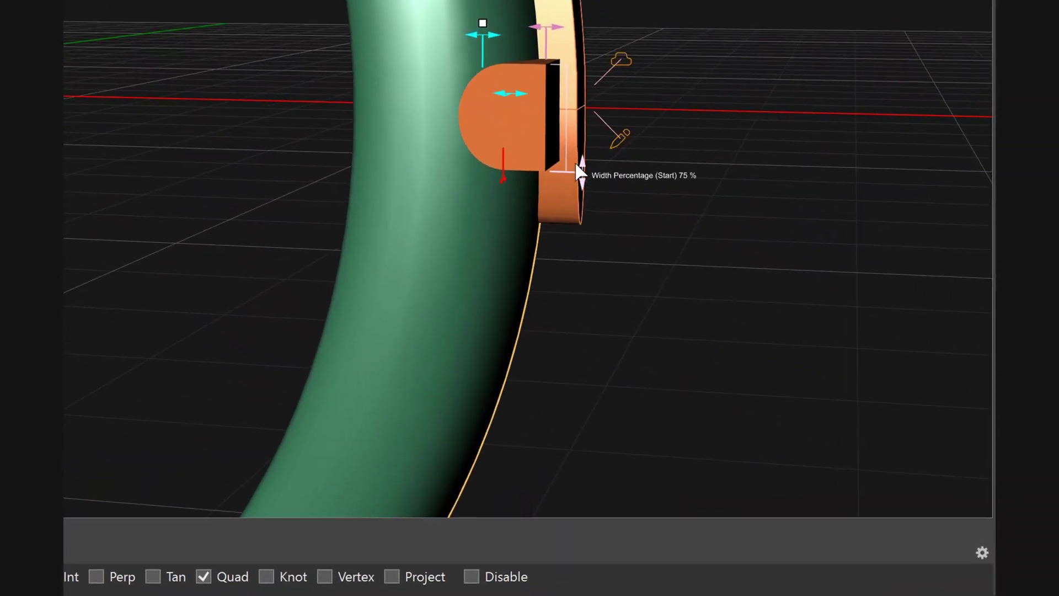
pyautogui.moveTo(628, 213); pyautogui.dragTo(628, 204)
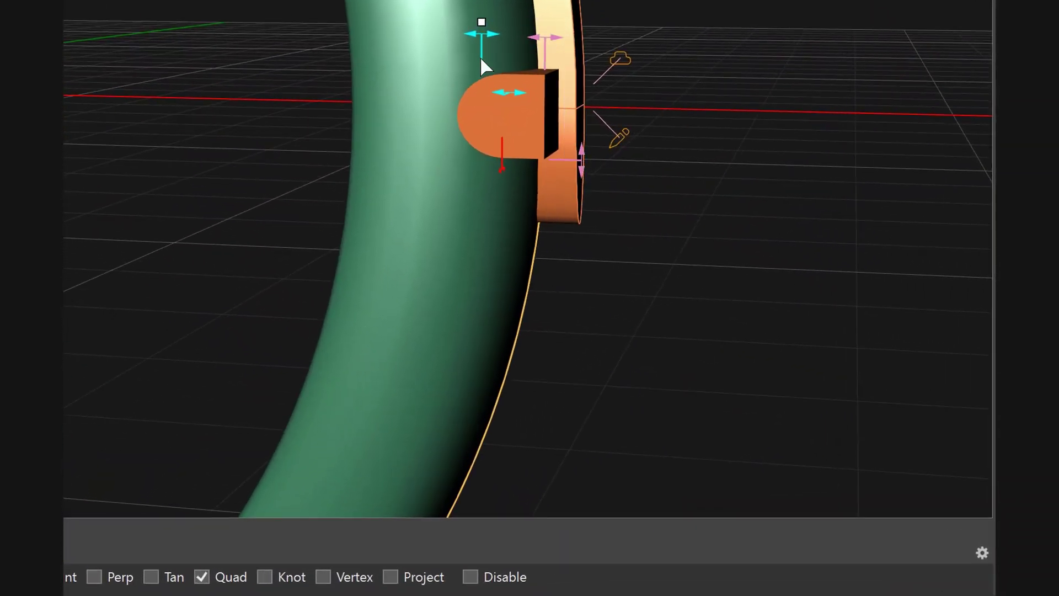
pyautogui.moveTo(506, 90); pyautogui.dragTo(526, 77)
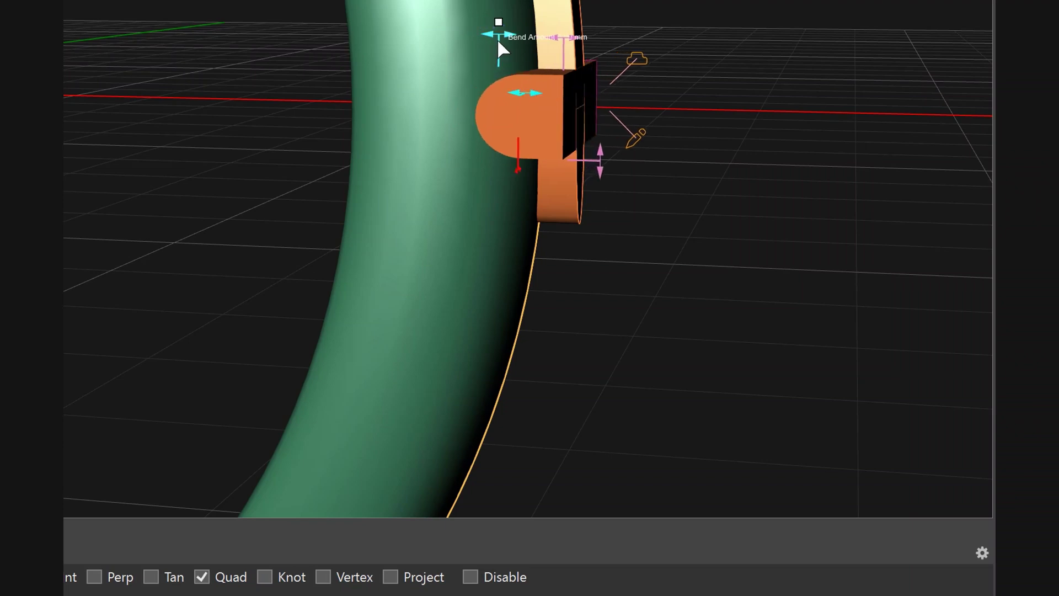
pyautogui.moveTo(498, 34); pyautogui.dragTo(507, 36)
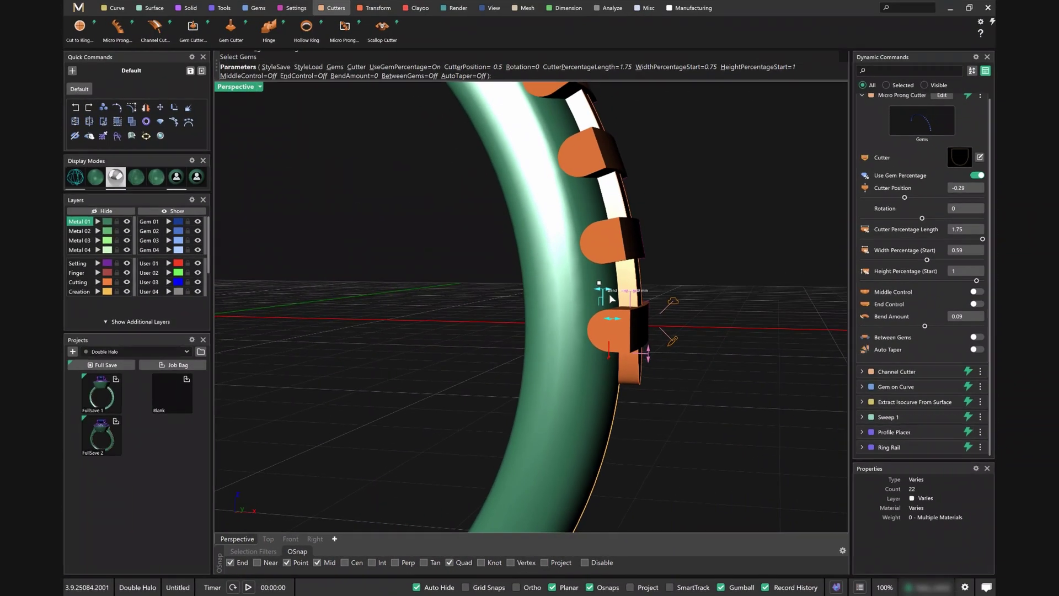
pyautogui.moveTo(648, 358); pyautogui.dragTo(609, 406, button='right')
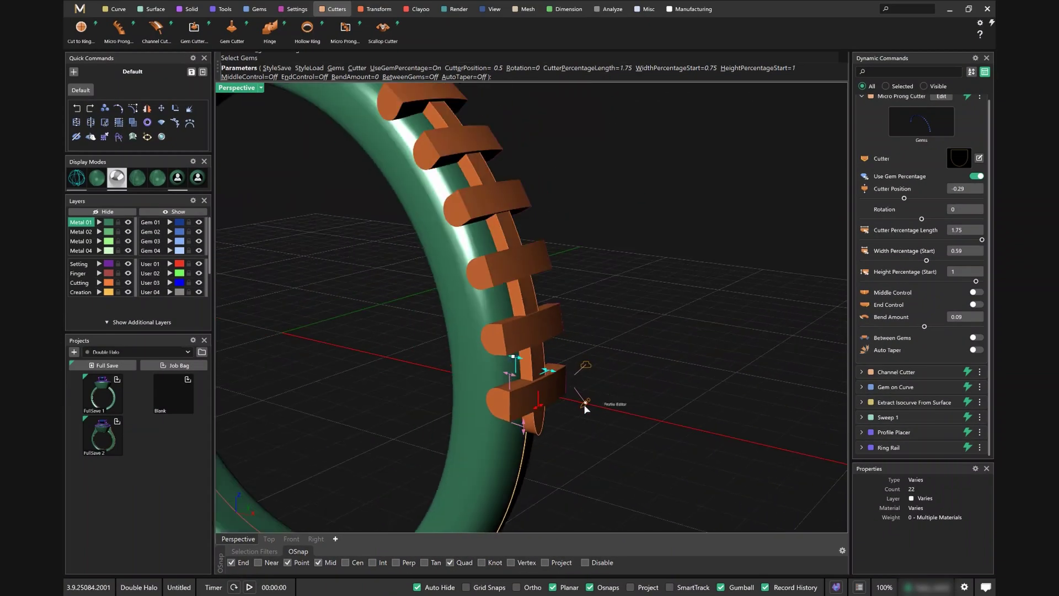
# Check the cutter depth against the gems in wireframe, restore the shaded display, and accept the micro prong cutter
pyautogui.click(77, 178)
pyautogui.scroll(4, 525, 390)
pyautogui.scroll(-5, 671, 381)
pyautogui.moveTo(156, 150)
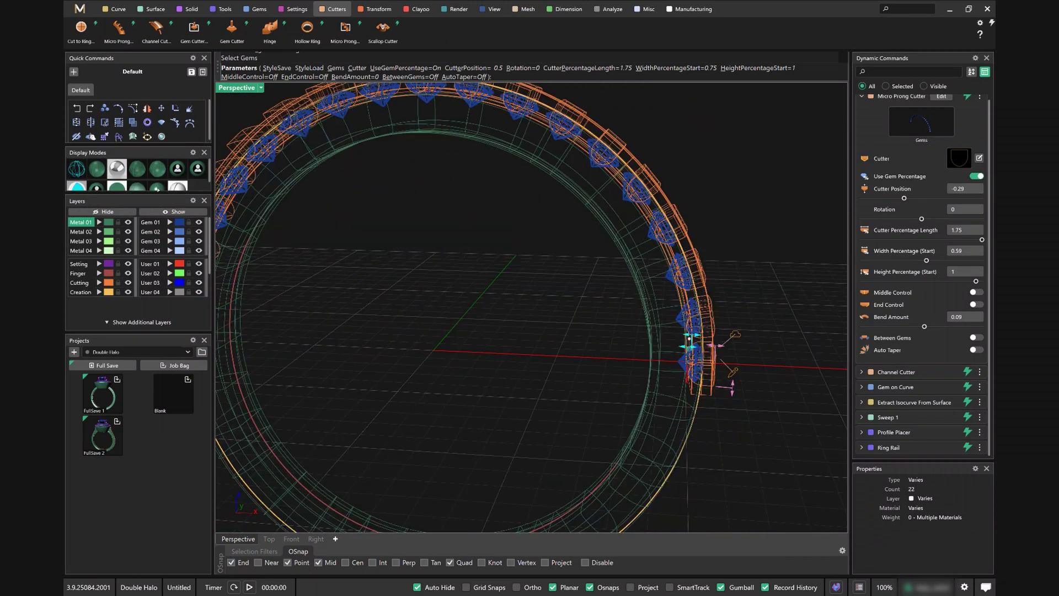
pyautogui.click(169, 190)
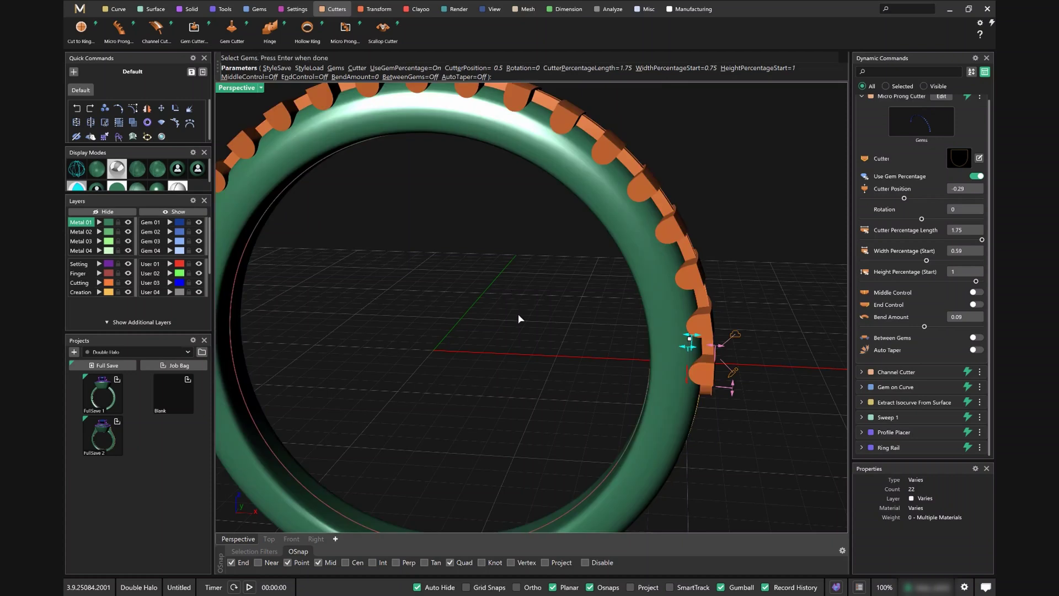
pyautogui.scroll(-5, 533, 303)
pyautogui.press('Return')
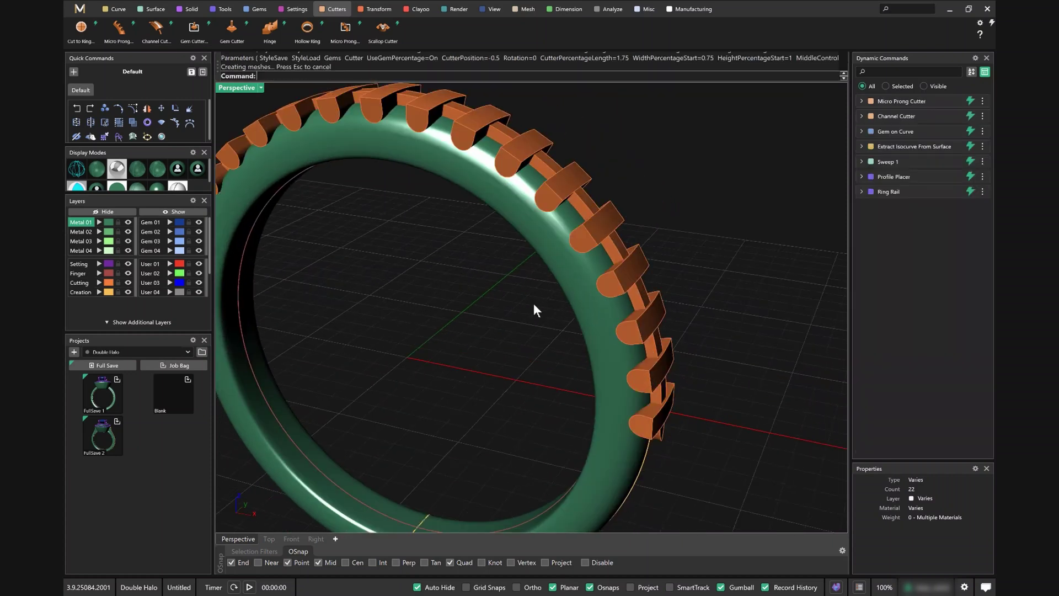
# Select all gems and start a second Micro Prong Cutter with Between Gems turned on
pyautogui.scroll(-2, 508, 324)
pyautogui.moveTo(508, 318); pyautogui.dragTo(479, 340, button='right')
pyautogui.click(177, 222)
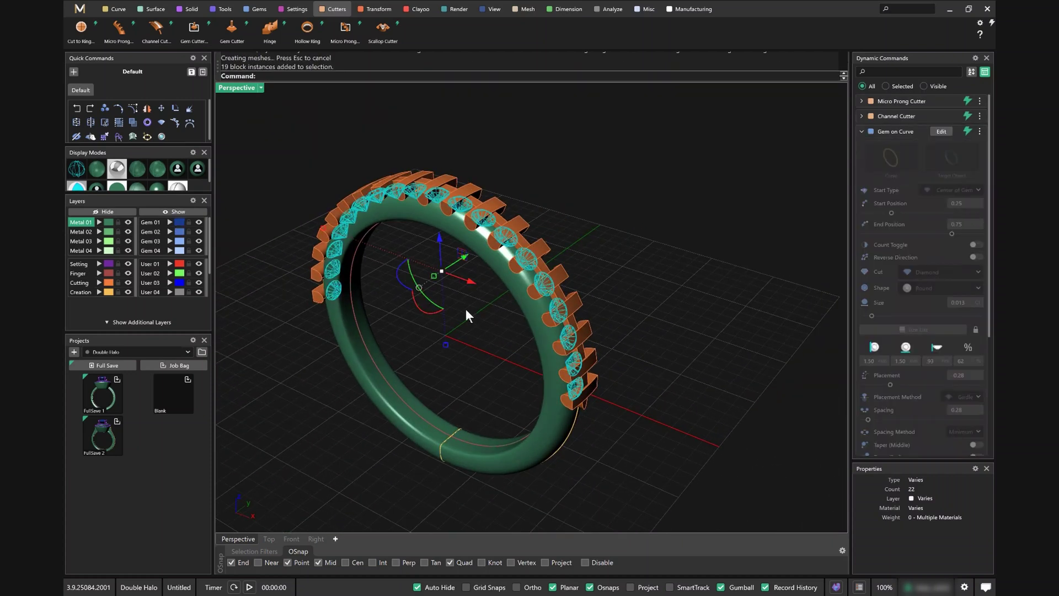
pyautogui.click(119, 28)
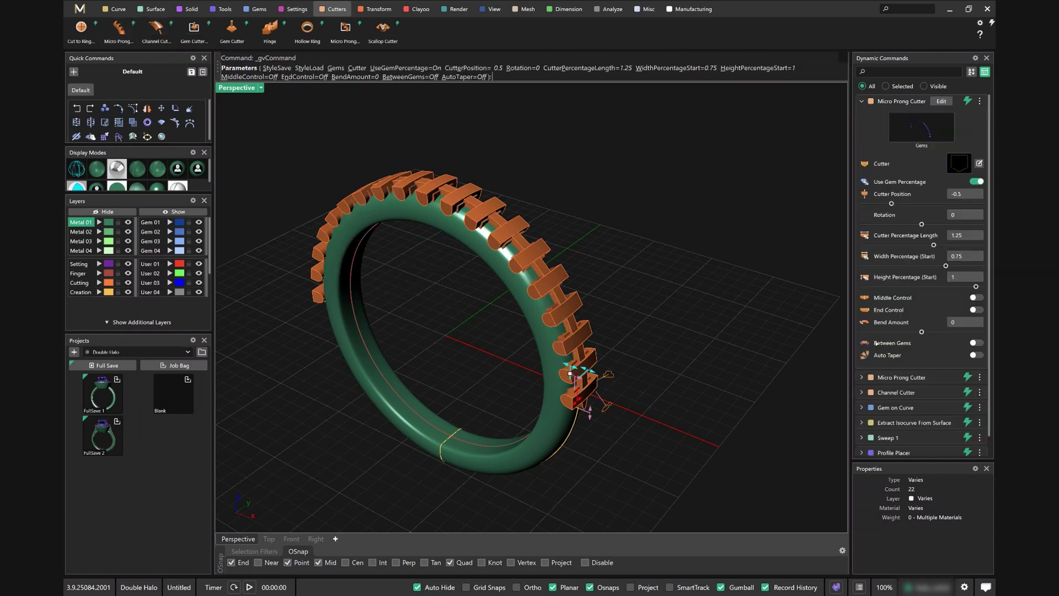
pyautogui.click(974, 343)
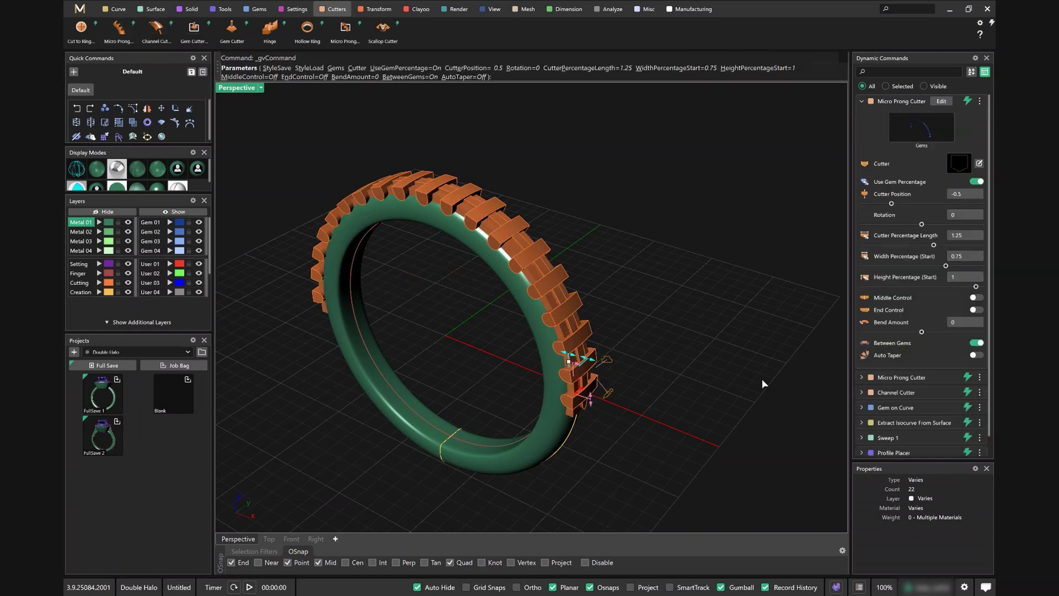
# Set the between-gems cutter's percentage length to 1.75
pyautogui.moveTo(756, 382); pyautogui.dragTo(471, 359, button='right')
pyautogui.scroll(3, 471, 359)
pyautogui.moveTo(501, 375); pyautogui.dragTo(585, 365)
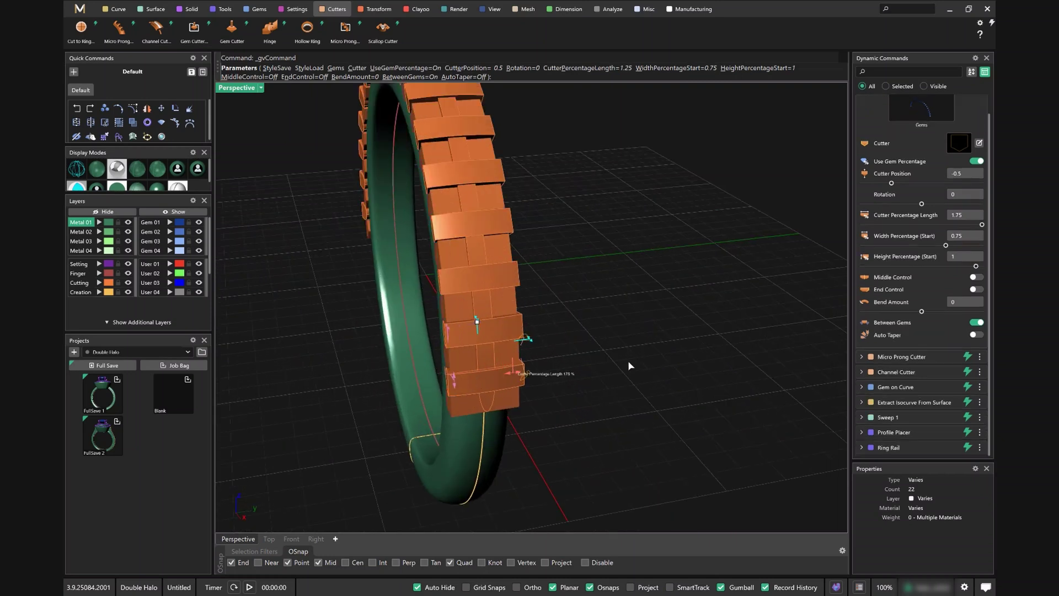
# Set the between-gems cutter's start width percentage to 0.12 and change its cutter profile to Channel 08
pyautogui.moveTo(501, 399); pyautogui.dragTo(626, 353, button='right')
pyautogui.scroll(4, 612, 349)
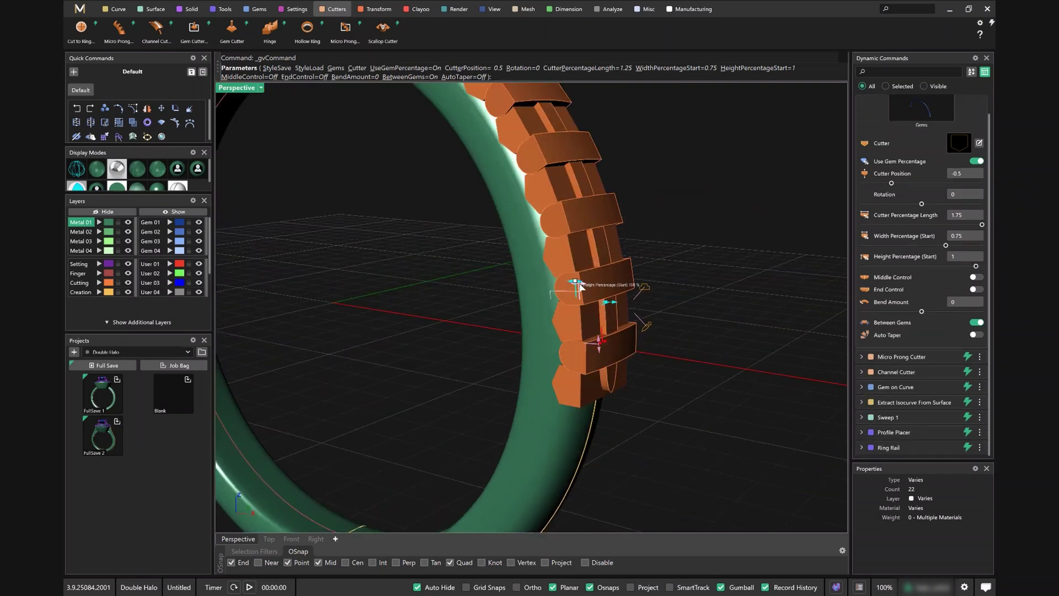
pyautogui.moveTo(596, 340); pyautogui.dragTo(602, 322)
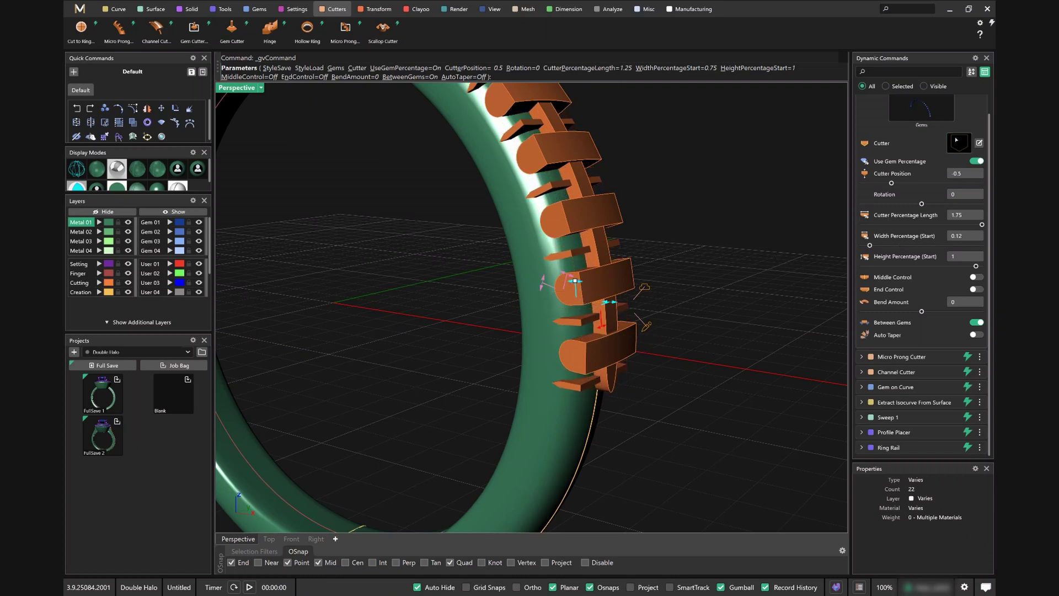
pyautogui.click(958, 143)
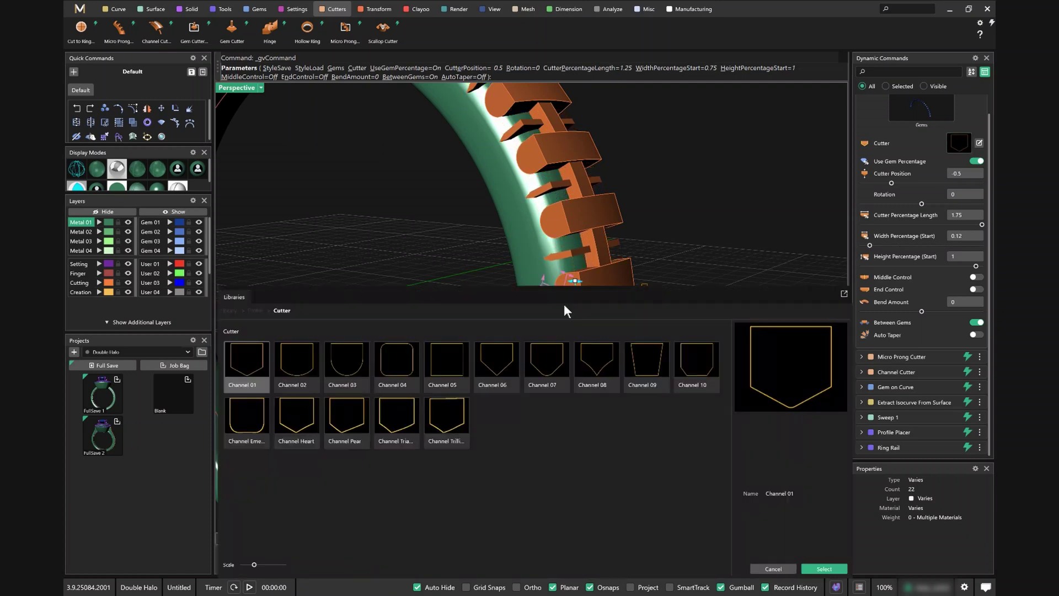
pyautogui.click(602, 388)
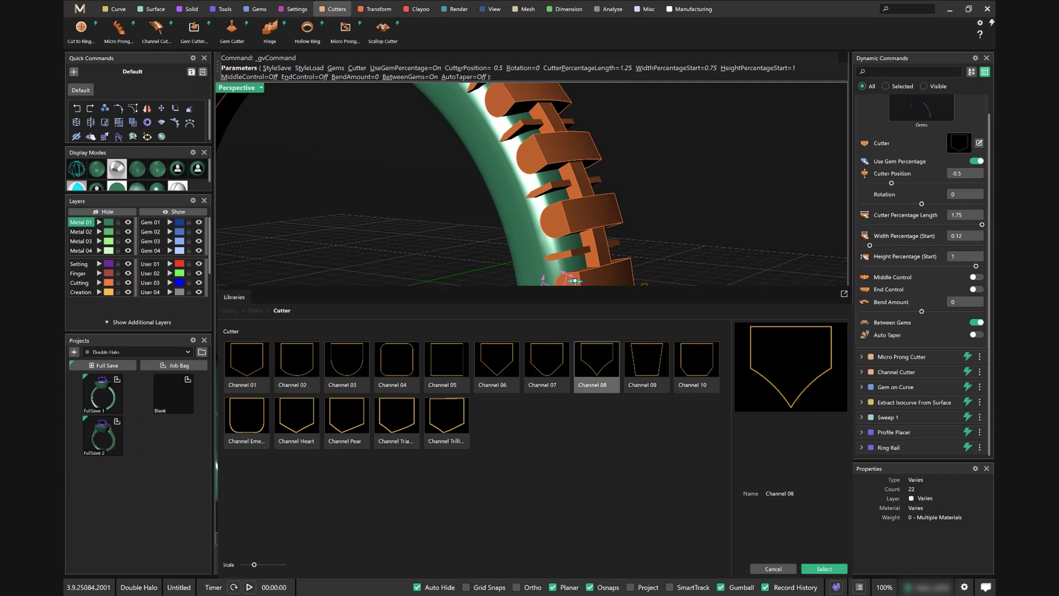
pyautogui.click(824, 569)
# Set the between-gems cutter's start height percentage to 1.05, start width to 0.22 and position to -0.25, and accept it
pyautogui.scroll(-4, 611, 336)
pyautogui.scroll(5, 656, 301)
pyautogui.moveTo(577, 357); pyautogui.dragTo(663, 314, button='right')
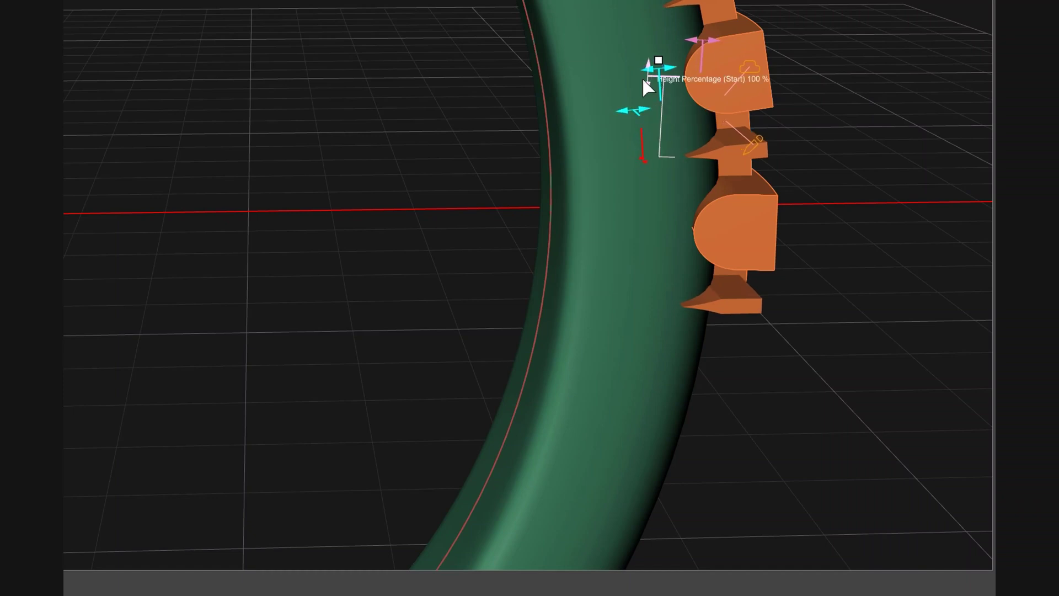
pyautogui.moveTo(643, 78); pyautogui.dragTo(641, 71)
pyautogui.moveTo(703, 36)
pyautogui.mouseDown()
pyautogui.moveTo(689, 38)
pyautogui.moveTo(717, 40)
pyautogui.mouseUp()
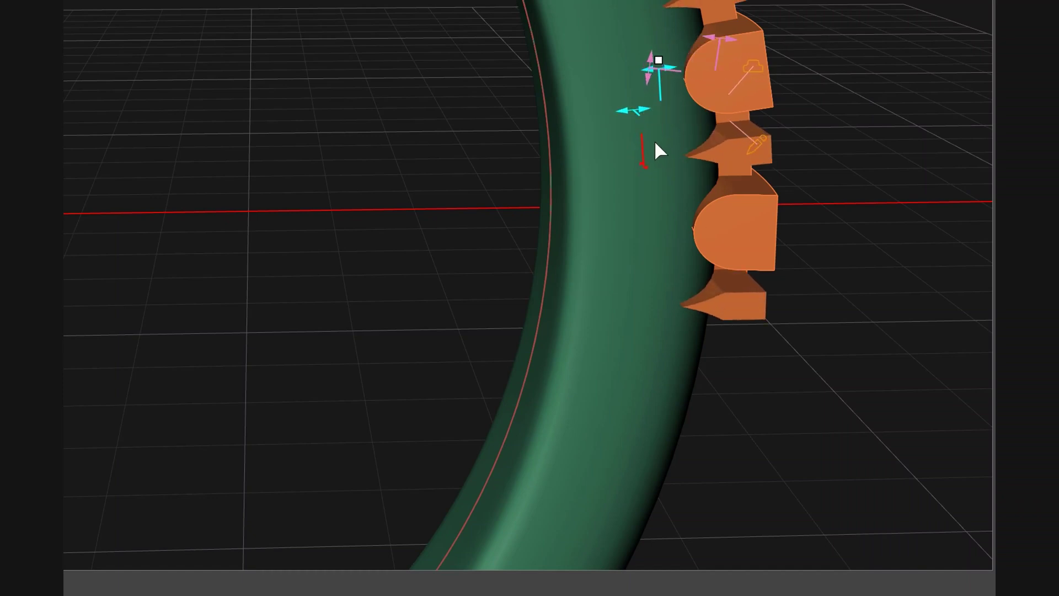
pyautogui.scroll(5, 701, 160)
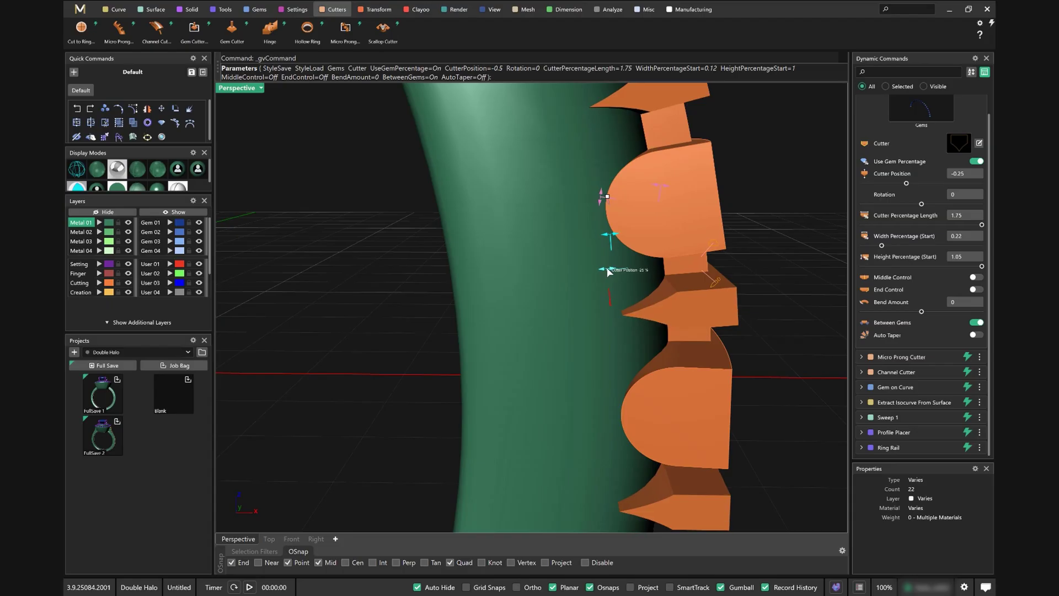
pyautogui.scroll(-5, 608, 277)
pyautogui.keyDown('shift'); pyautogui.moveTo(470, 405); pyautogui.dragTo(628, 385, button='right'); pyautogui.keyUp('shift')
pyautogui.scroll(-6, 529, 391)
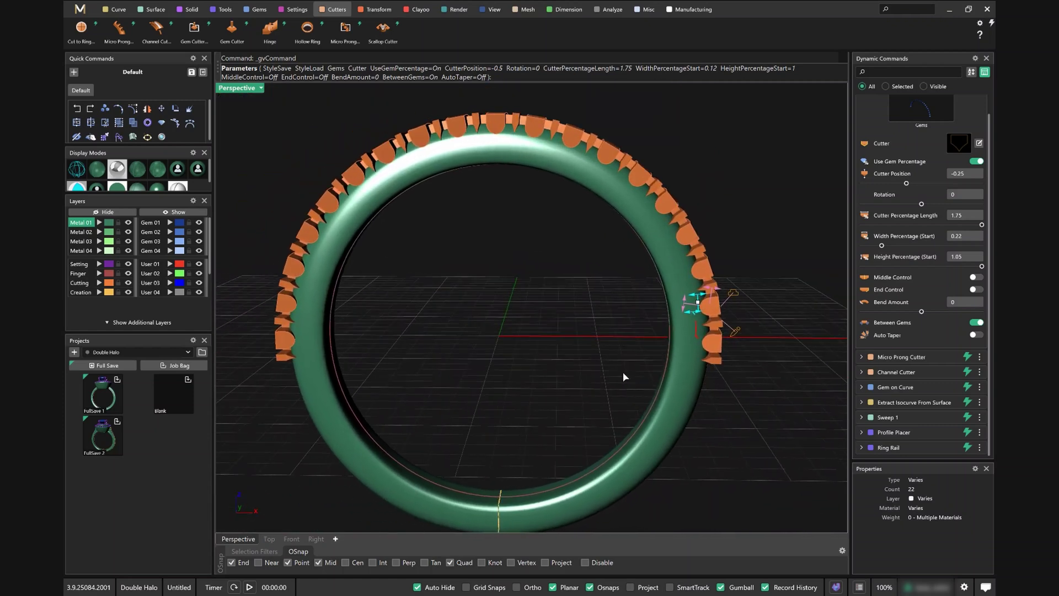
pyautogui.press('Return')
# Create a Gem Cutter for all gems on the Gem 01 layer
pyautogui.scroll(-3, 498, 336)
pyautogui.moveTo(520, 329)
pyautogui.mouseDown(button='right')
pyautogui.moveTo(522, 355)
pyautogui.moveTo(564, 341)
pyautogui.moveTo(514, 295)
pyautogui.mouseUp(button='right')
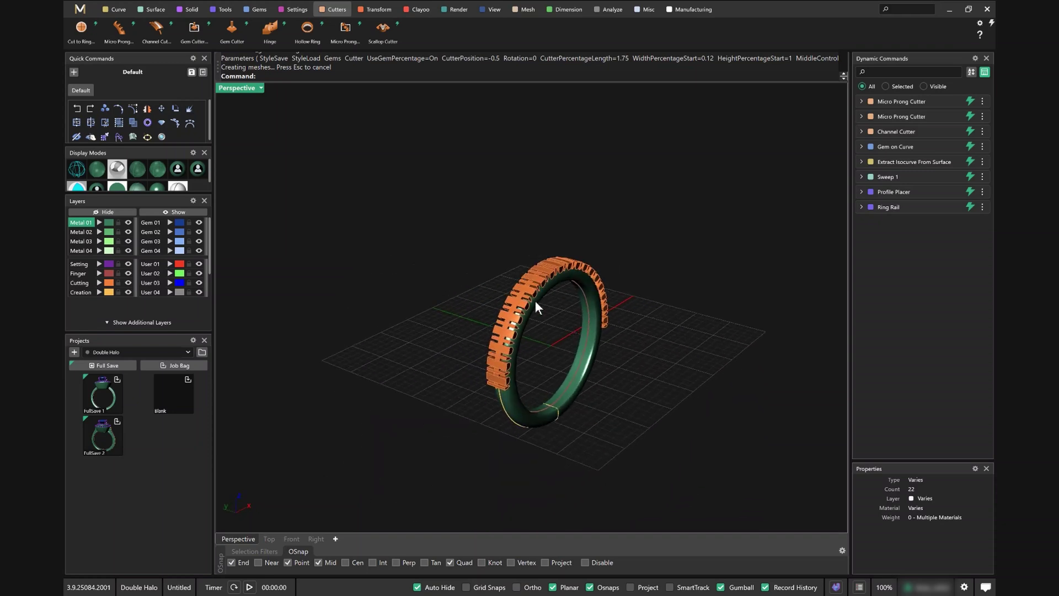
pyautogui.click(232, 30)
pyautogui.click(180, 225)
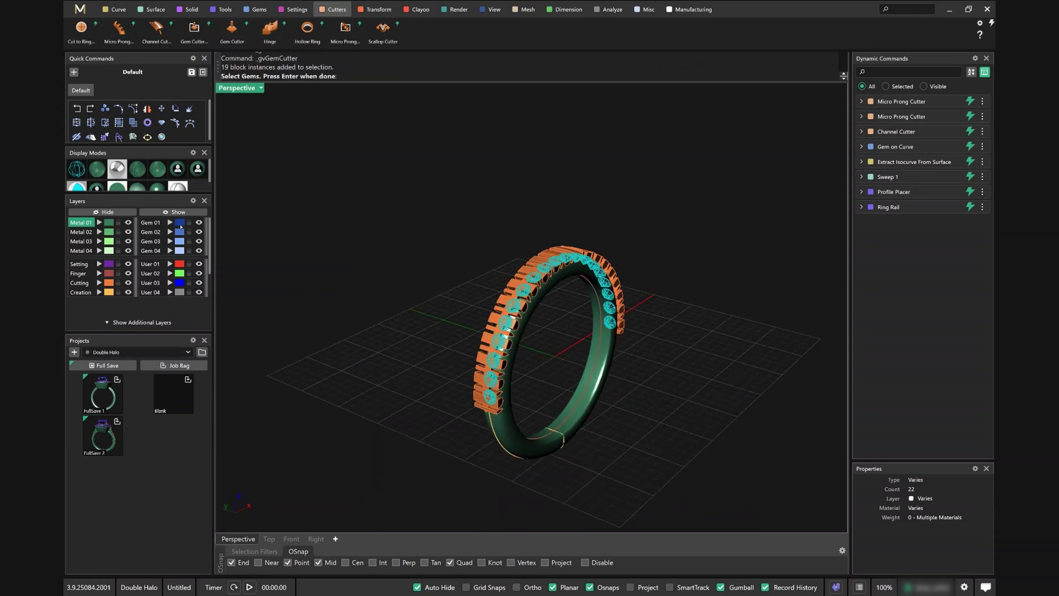
pyautogui.press('Return')
# Load the saved style 09 for the gem cutters
pyautogui.moveTo(548, 402); pyautogui.dragTo(396, 347, button='right')
pyautogui.scroll(5, 395, 347)
pyautogui.scroll(-5, 471, 365)
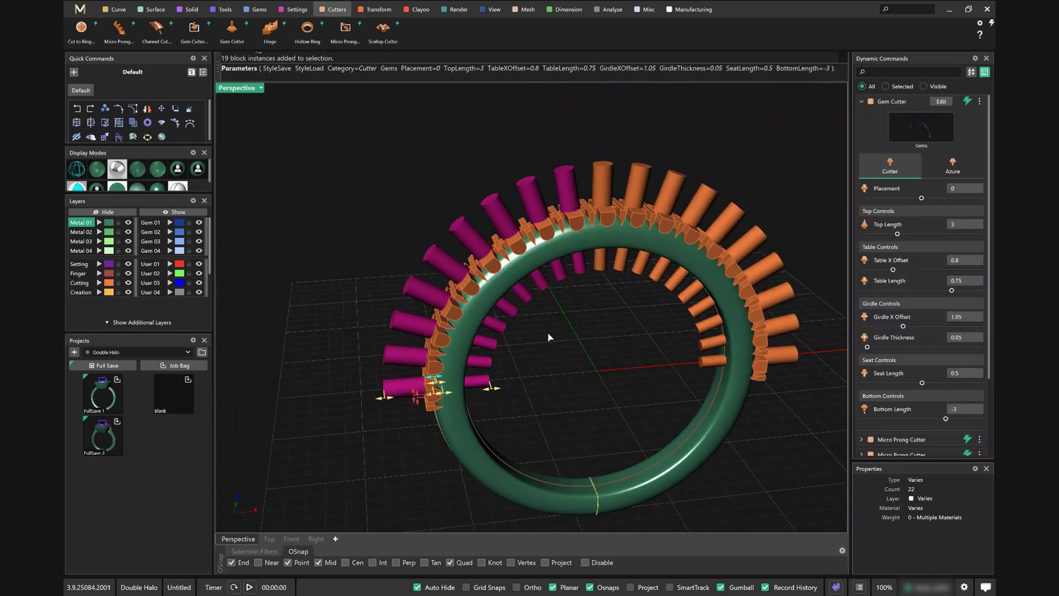
pyautogui.click(979, 102)
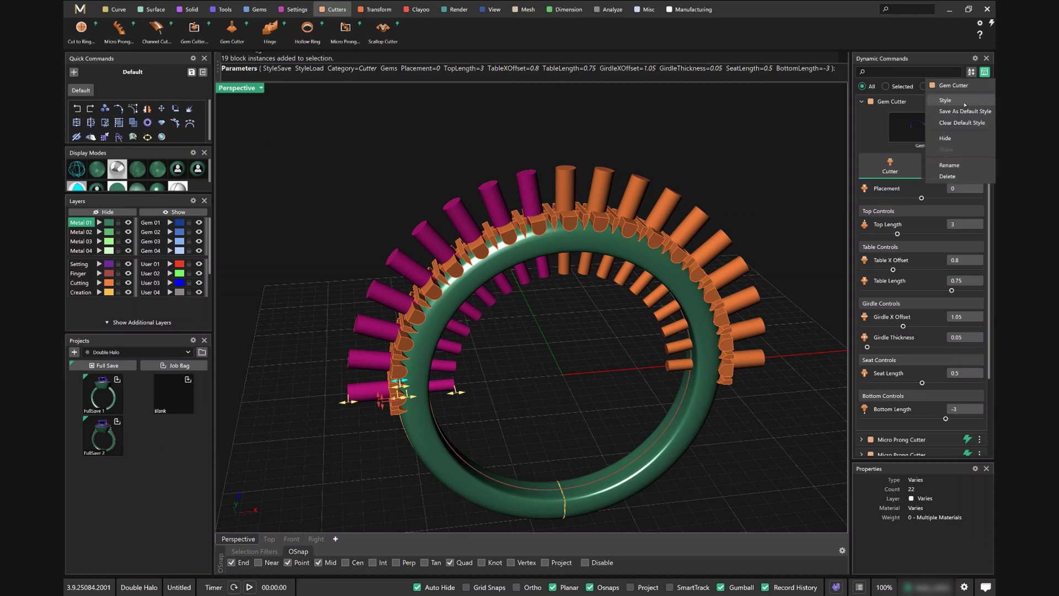
pyautogui.click(945, 101)
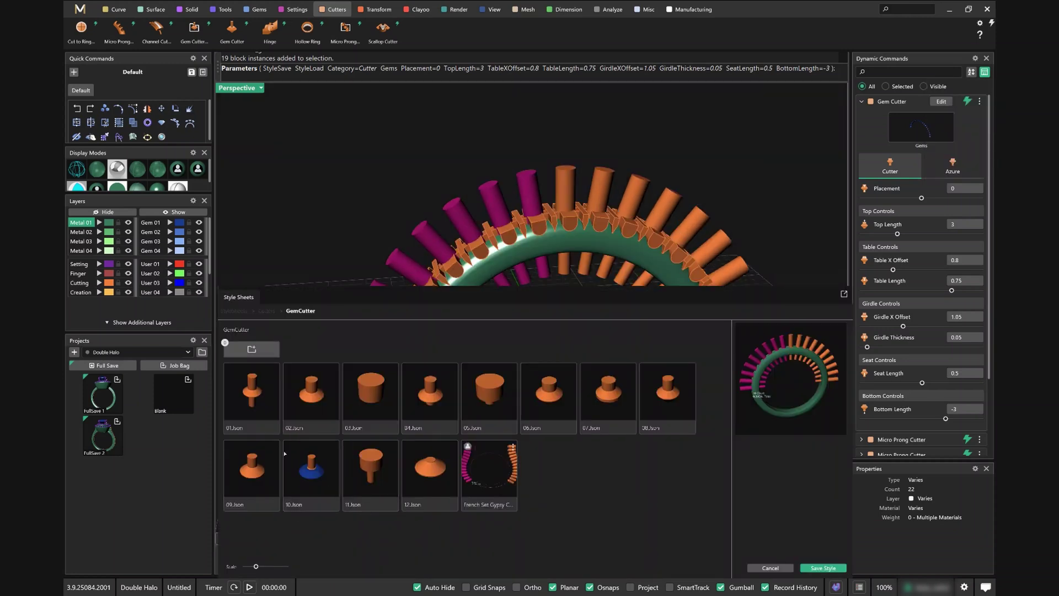
pyautogui.click(267, 486)
pyautogui.doubleClick(266, 487)
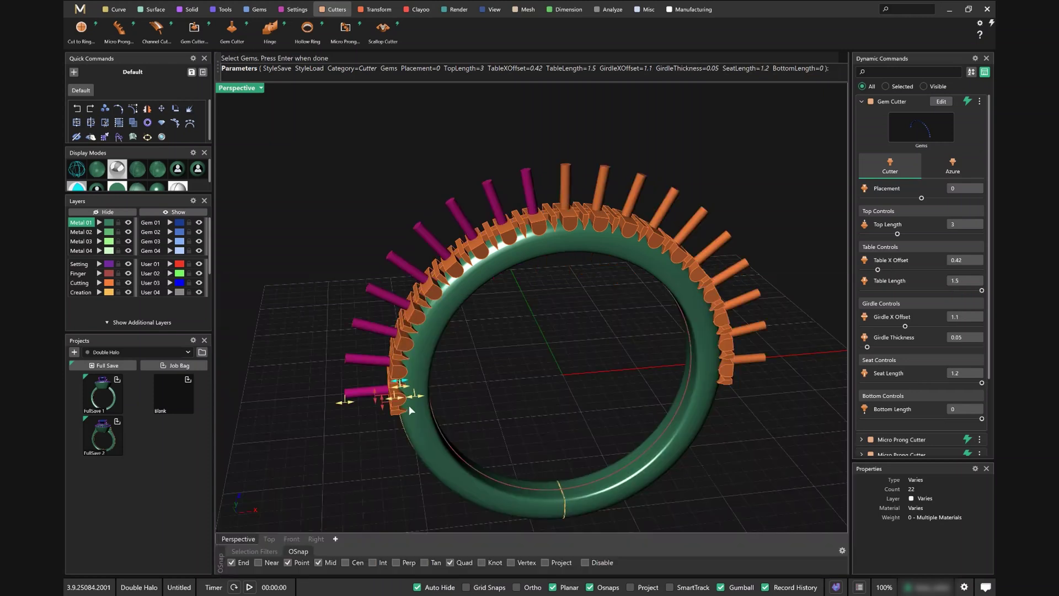
# Set the gem cutter's table X offset to 0.87, table length to 1 and girdle X offset to 1.01, and accept it
pyautogui.moveTo(410, 412); pyautogui.dragTo(485, 339, button='right')
pyautogui.scroll(8, 440, 380)
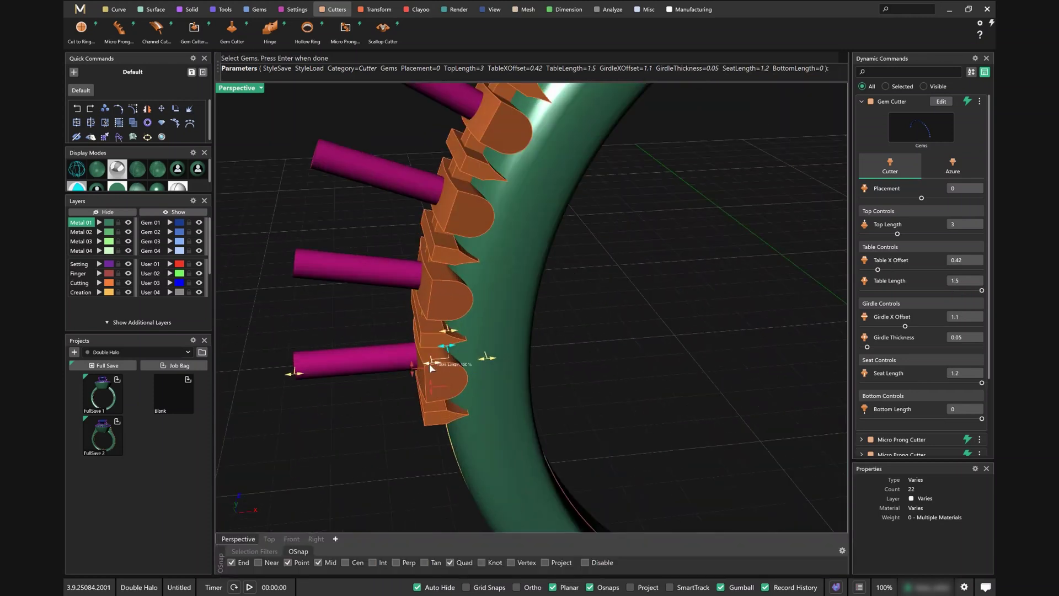
pyautogui.moveTo(429, 363); pyautogui.dragTo(419, 386)
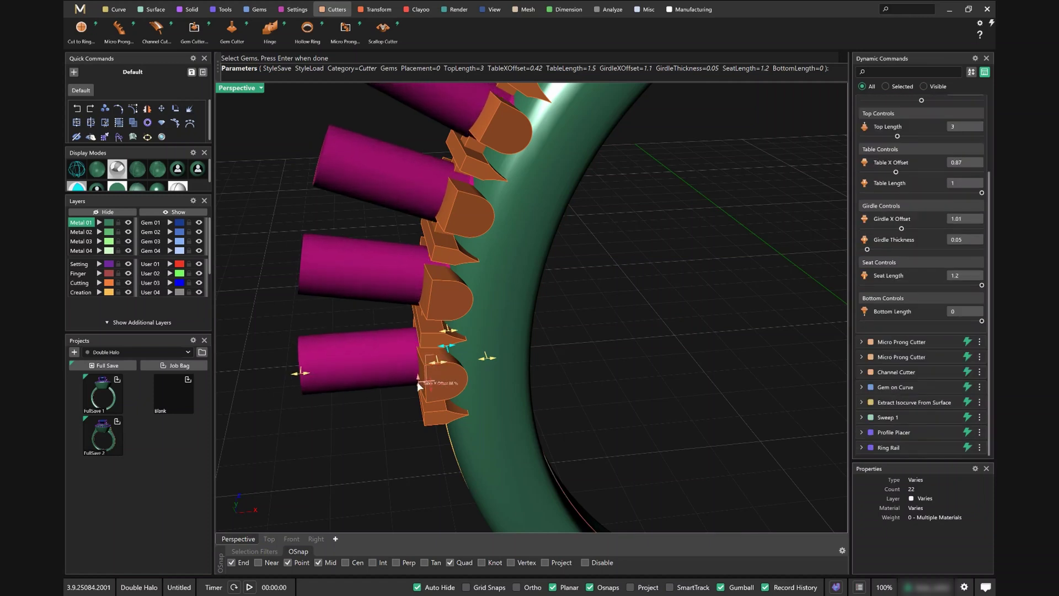
pyautogui.press('Return')
# Subtract all cutters on the Cutting layer from the ring with Boolean Difference
pyautogui.scroll(-5, 310, 397)
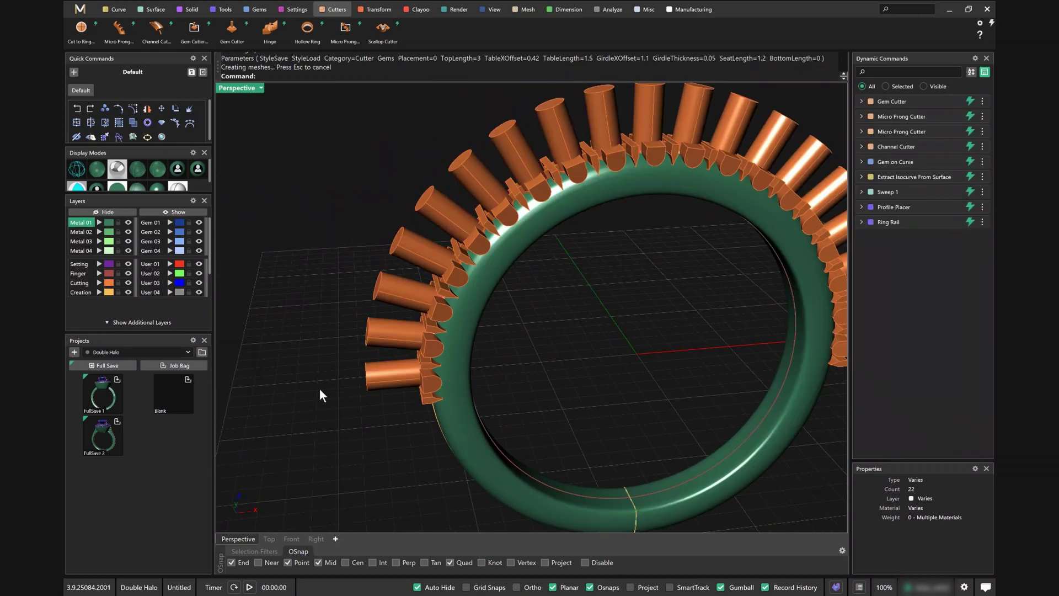
pyautogui.click(385, 364)
pyautogui.moveTo(519, 365); pyautogui.dragTo(554, 368, button='right')
pyautogui.scroll(-2, 372, 400)
pyautogui.click(370, 403)
pyautogui.moveTo(370, 408); pyautogui.dragTo(359, 426, button='right')
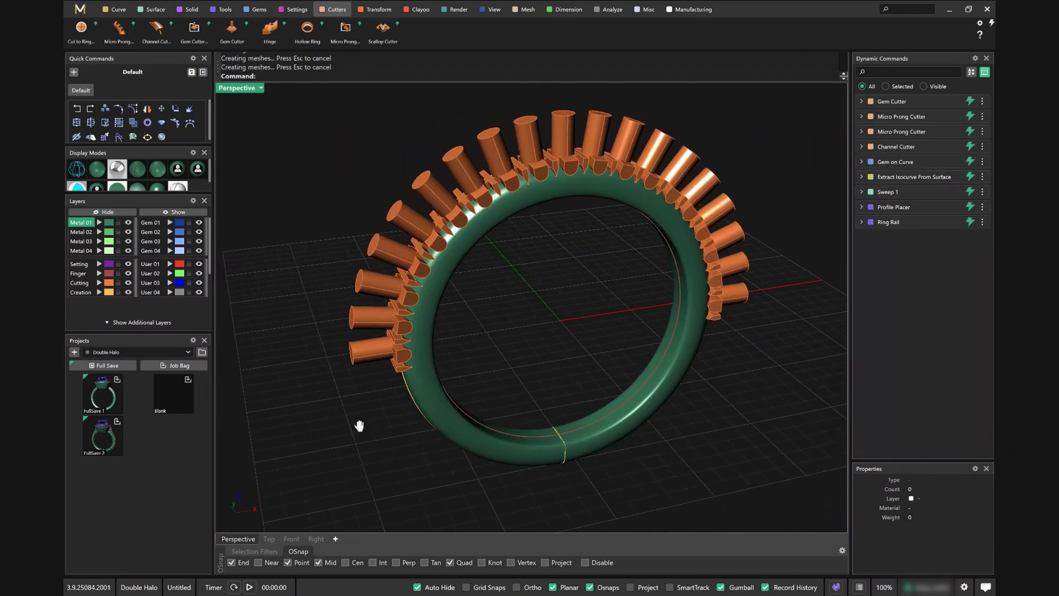
pyautogui.click(192, 11)
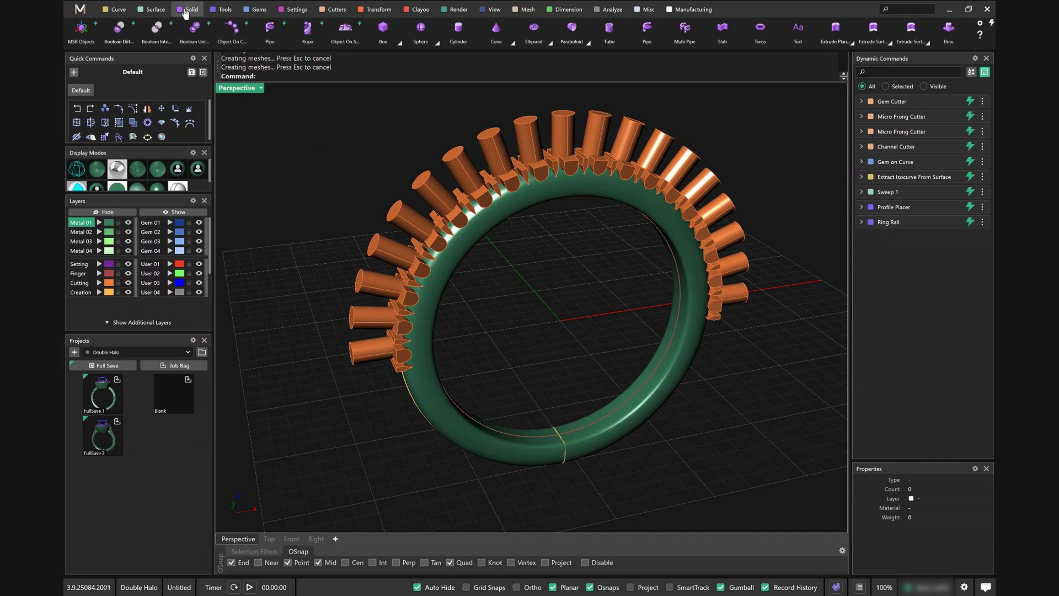
pyautogui.click(117, 29)
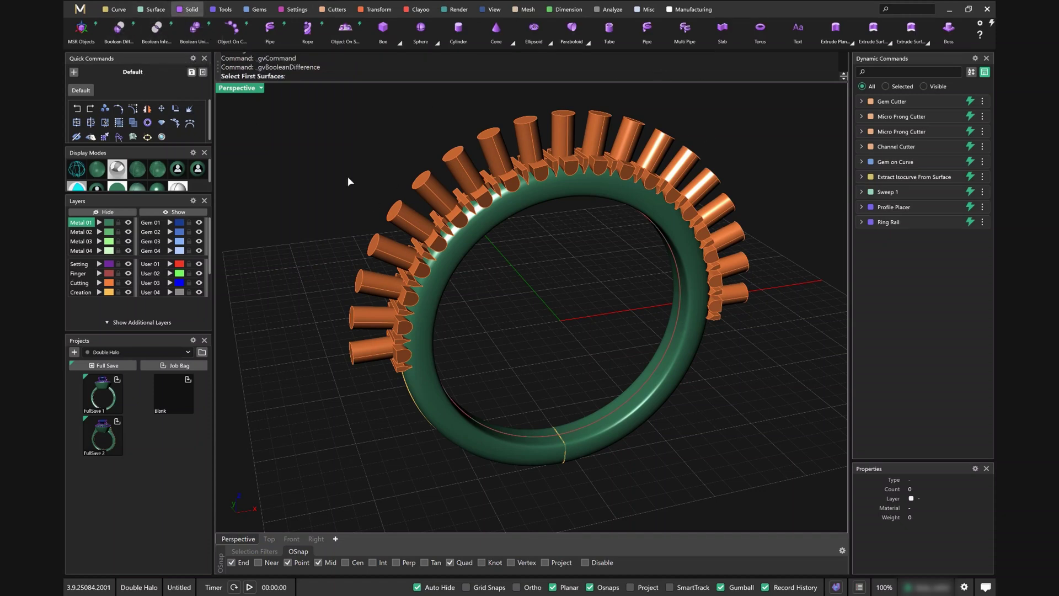
pyautogui.click(513, 217)
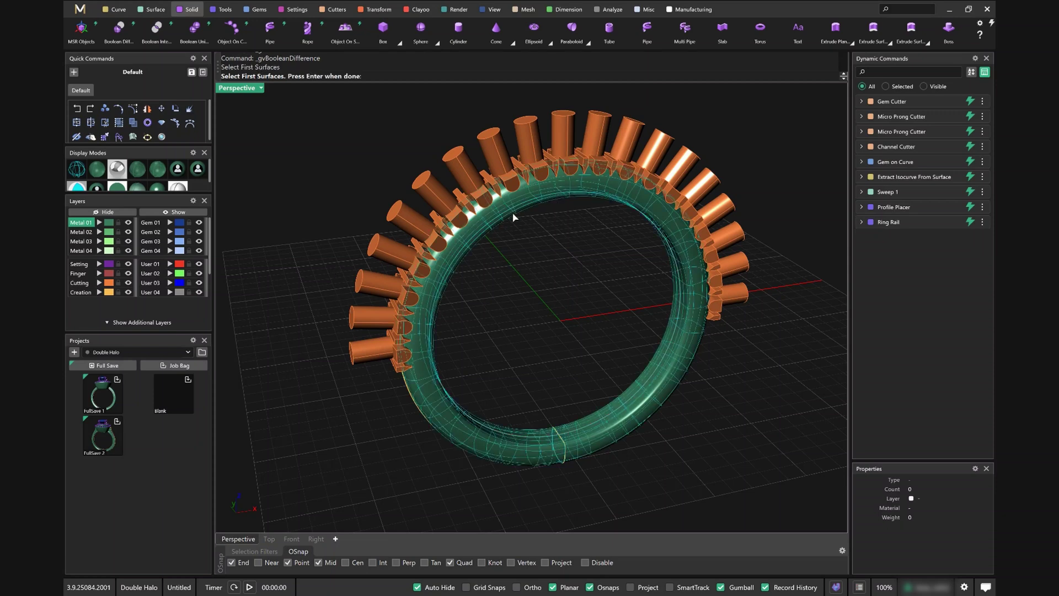
pyautogui.press('Return')
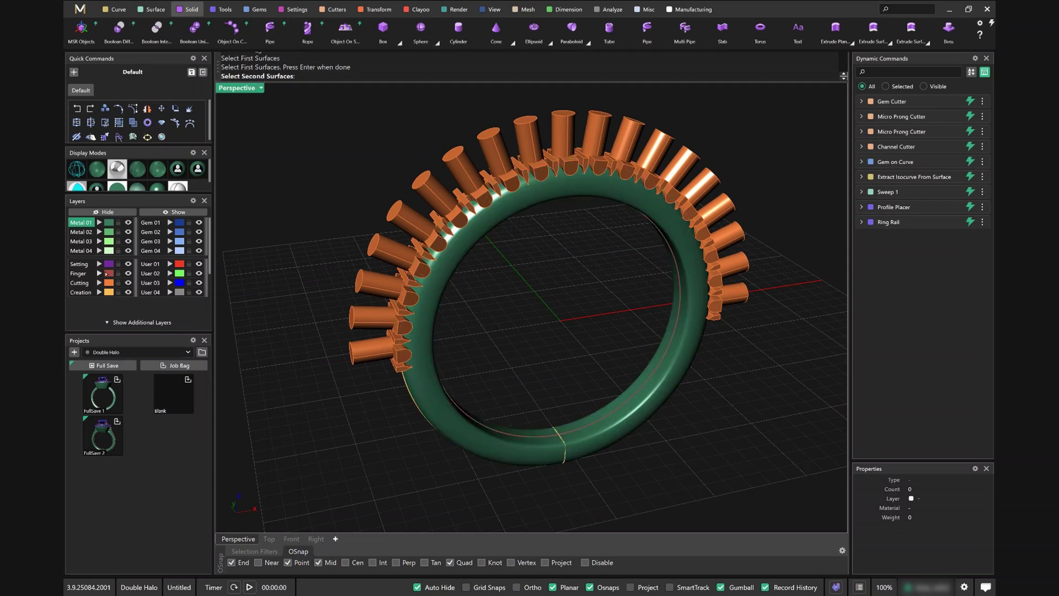
pyautogui.click(109, 285)
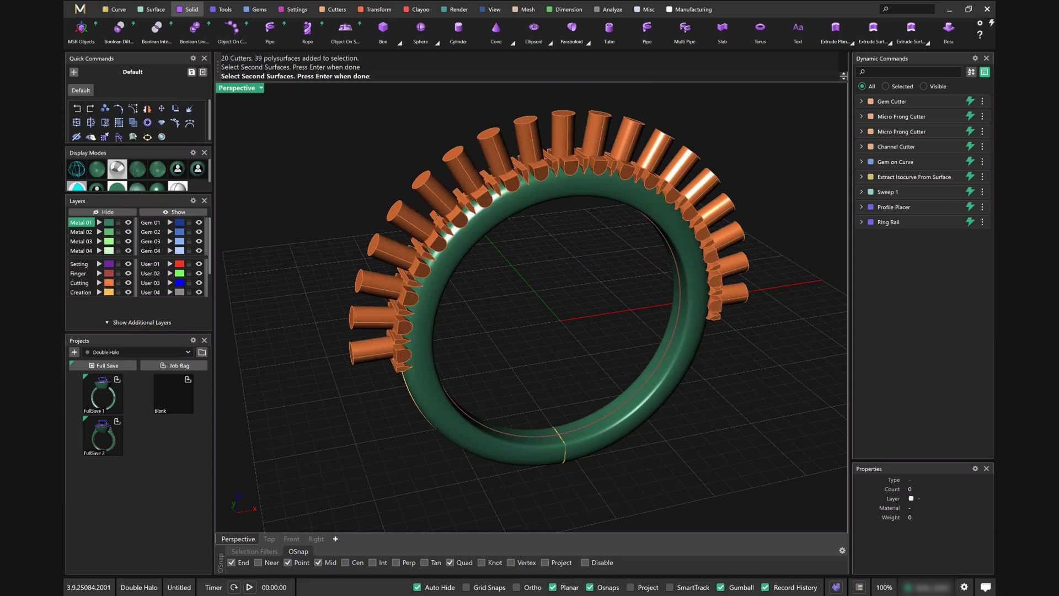
pyautogui.press('Return')
# Inspect the cut band from several angles and hide the Creation layer
pyautogui.moveTo(591, 352); pyautogui.dragTo(449, 246, button='right')
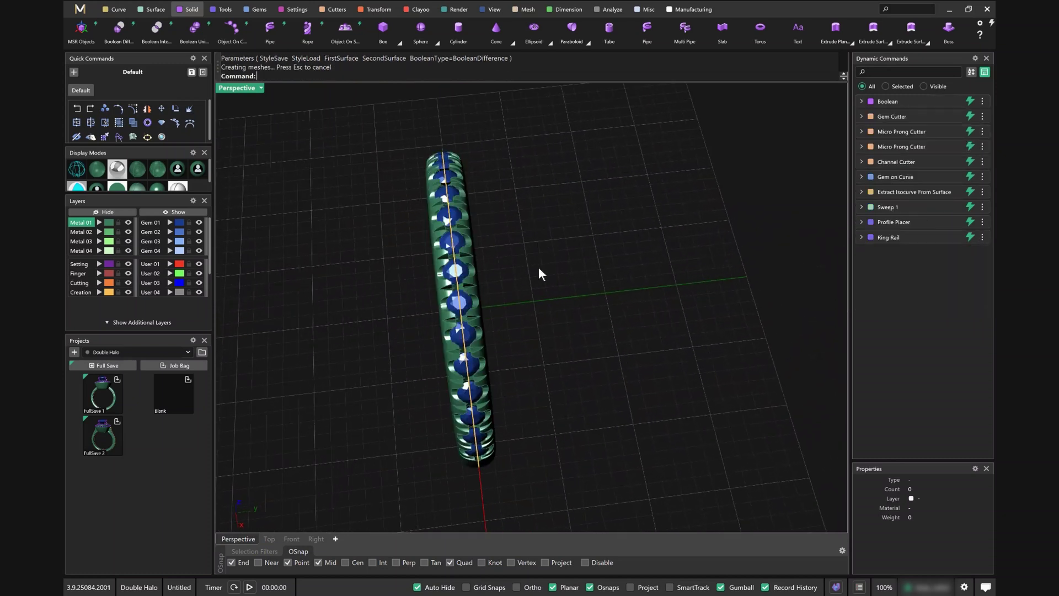
pyautogui.moveTo(528, 398); pyautogui.dragTo(310, 329, button='right')
pyautogui.scroll(-2, 607, 350)
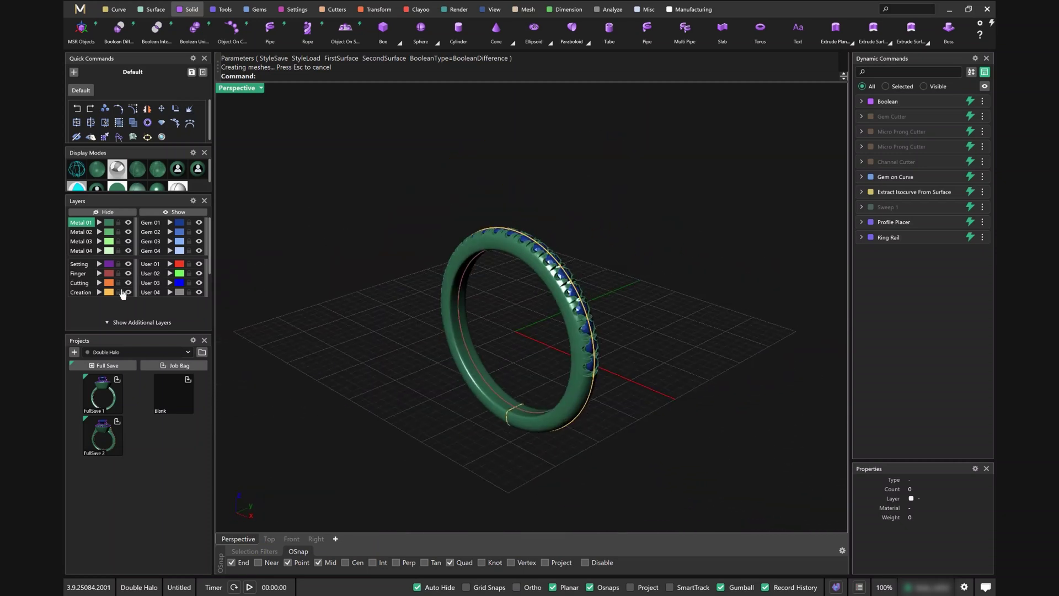
pyautogui.click(128, 292)
# Select the finished ring and save it to the Rings > Bands collection under the name French Set Band
pyautogui.moveTo(361, 147); pyautogui.dragTo(688, 486)
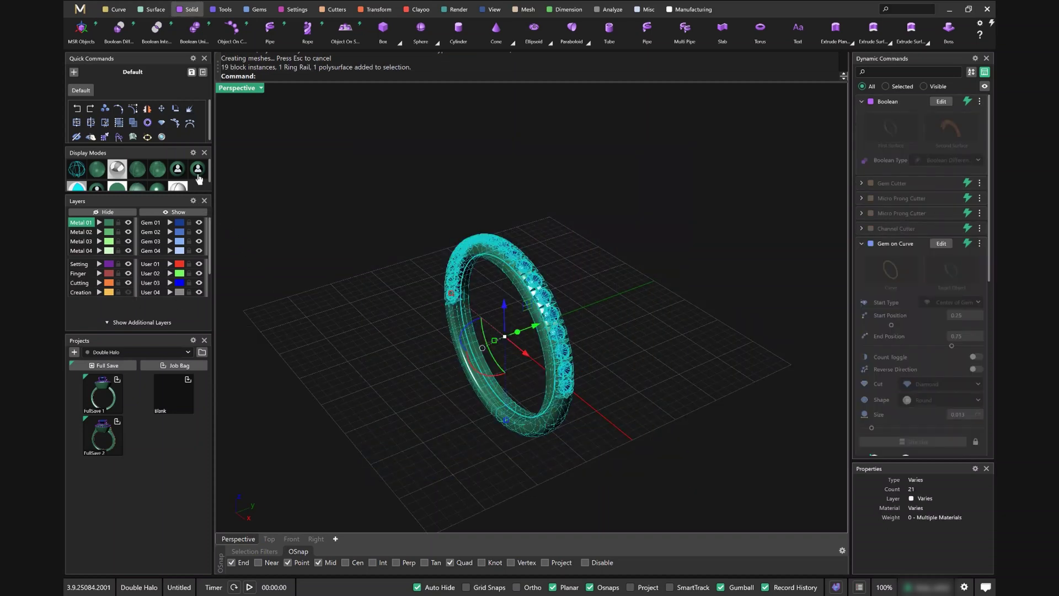
pyautogui.click(202, 352)
pyautogui.click(267, 311)
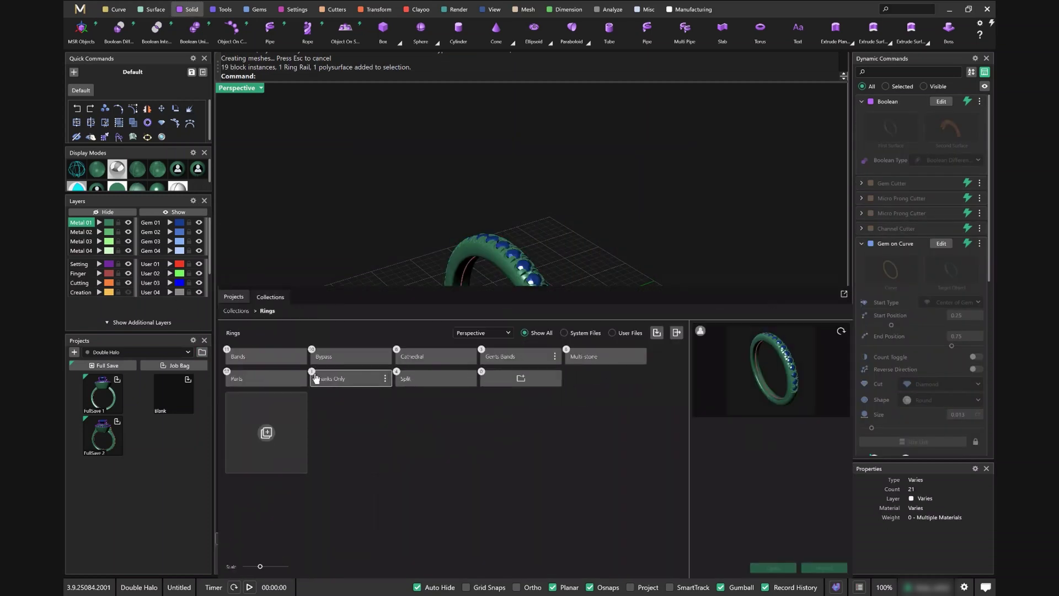
pyautogui.click(276, 357)
pyautogui.click(656, 333)
pyautogui.write('F')
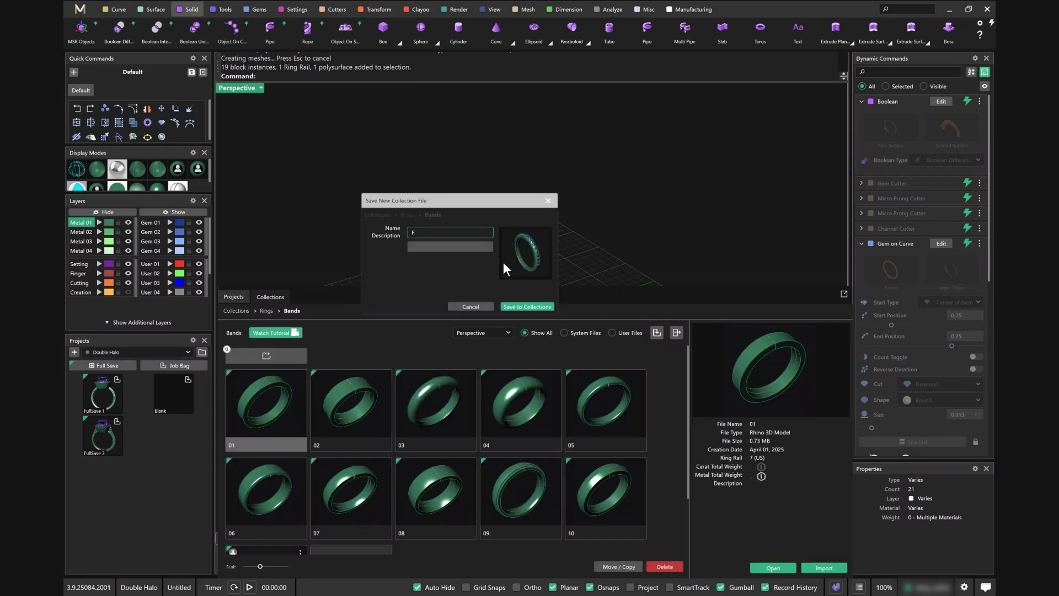
pyautogui.write('French Set Band')
pyautogui.press('Tab')
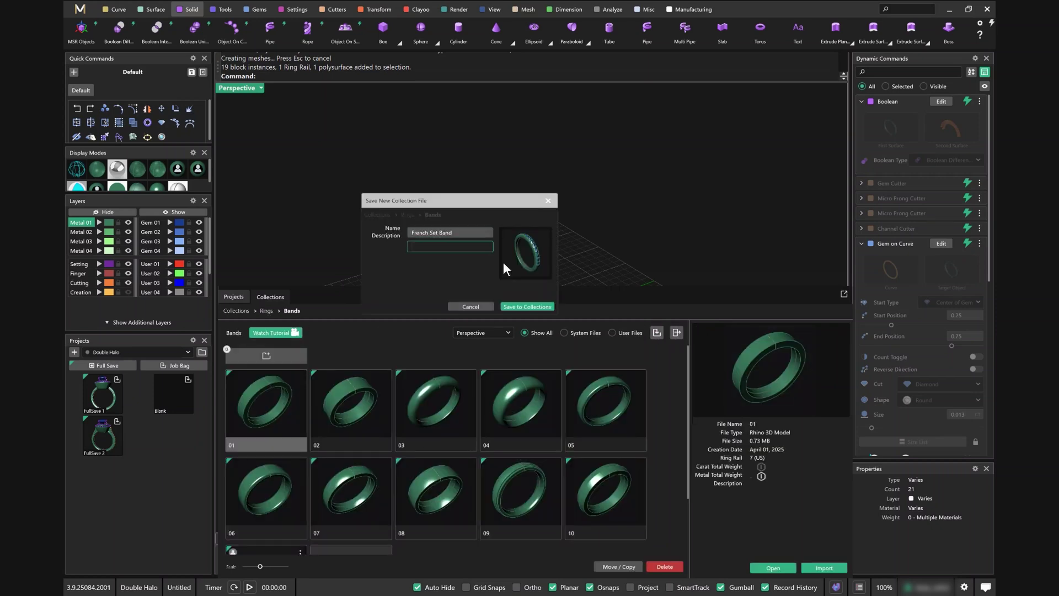
pyautogui.click(528, 306)
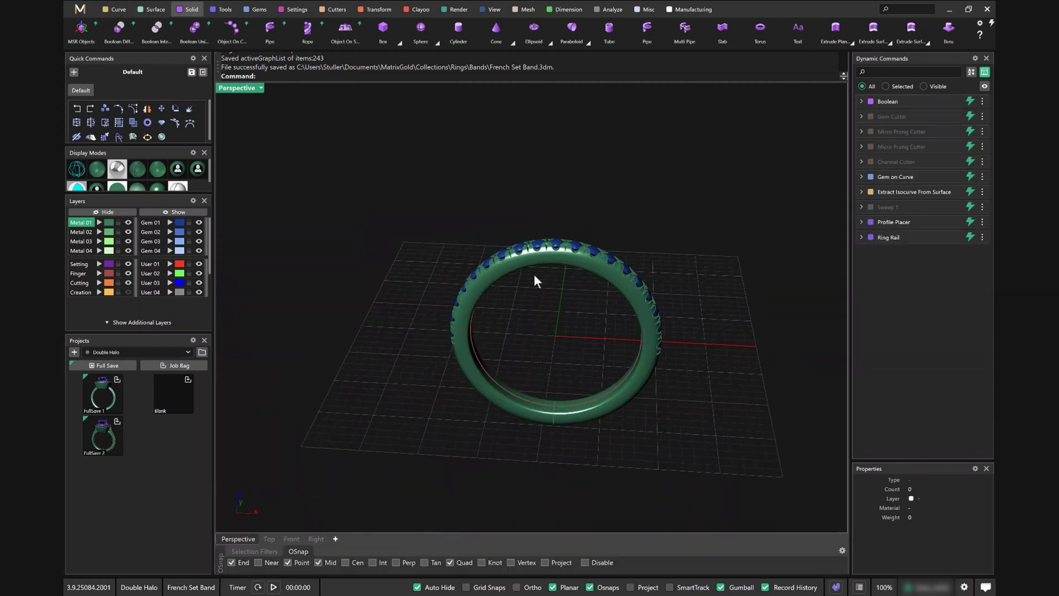
# Import French Set Band from the Bands collection into a new blank model and maximize the Perspective view
pyautogui.click(80, 9)
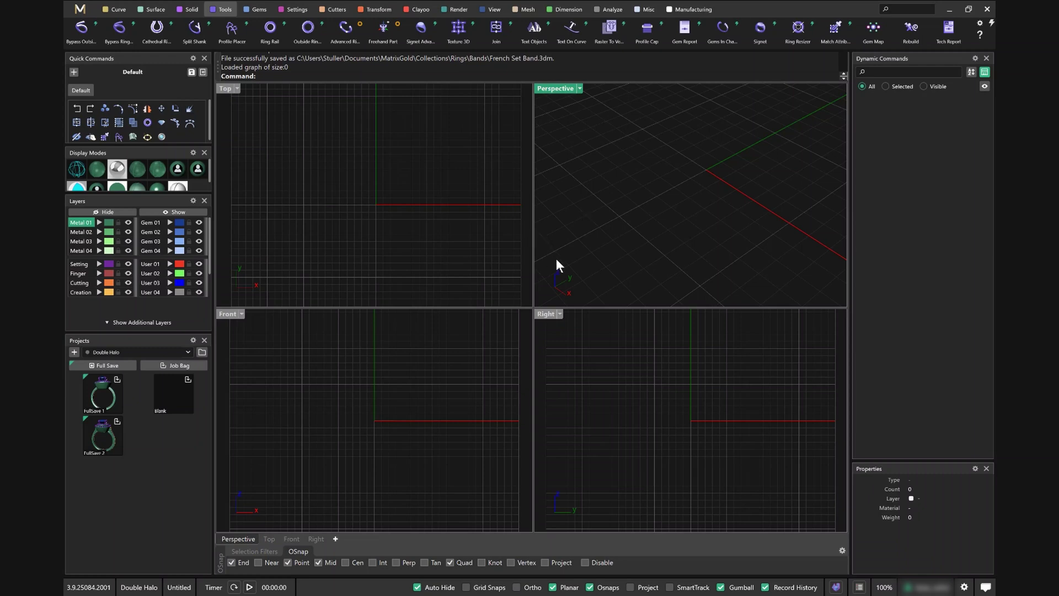
pyautogui.click(202, 354)
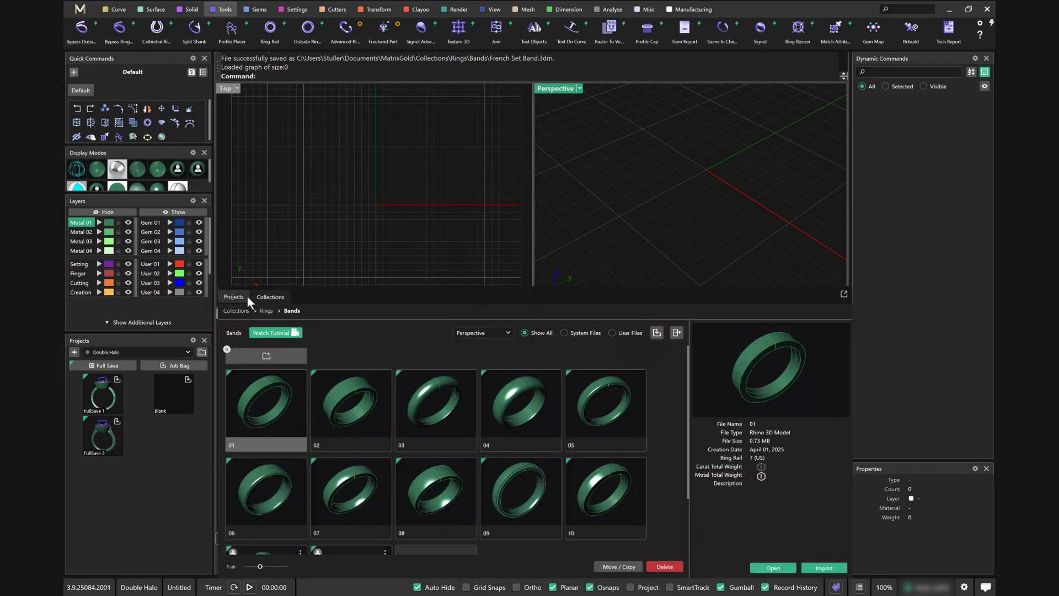
pyautogui.click(237, 296)
pyautogui.click(264, 296)
pyautogui.scroll(-2, 388, 397)
pyautogui.click(303, 503)
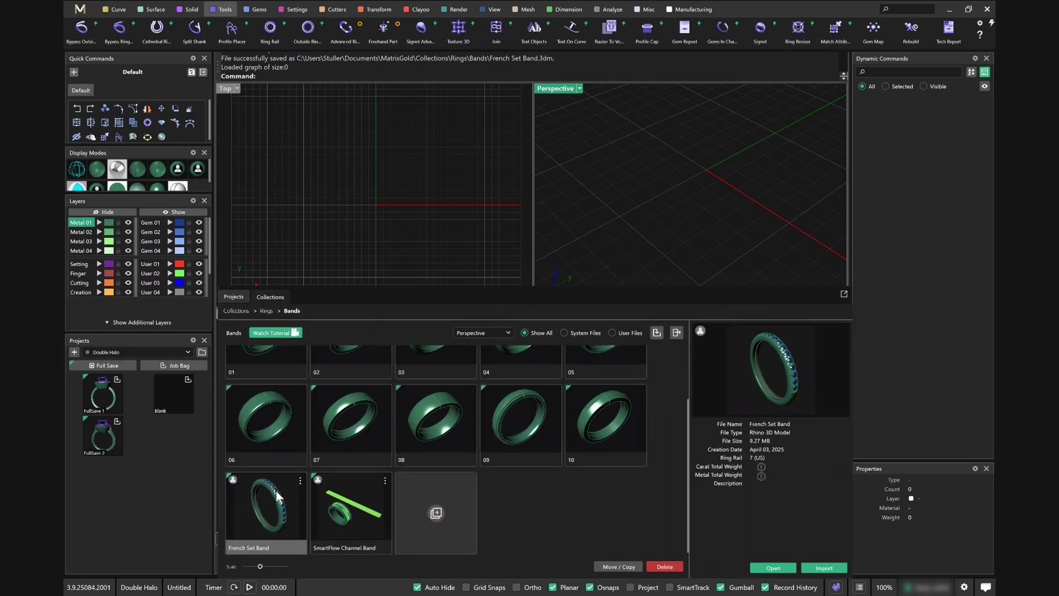
pyautogui.click(824, 567)
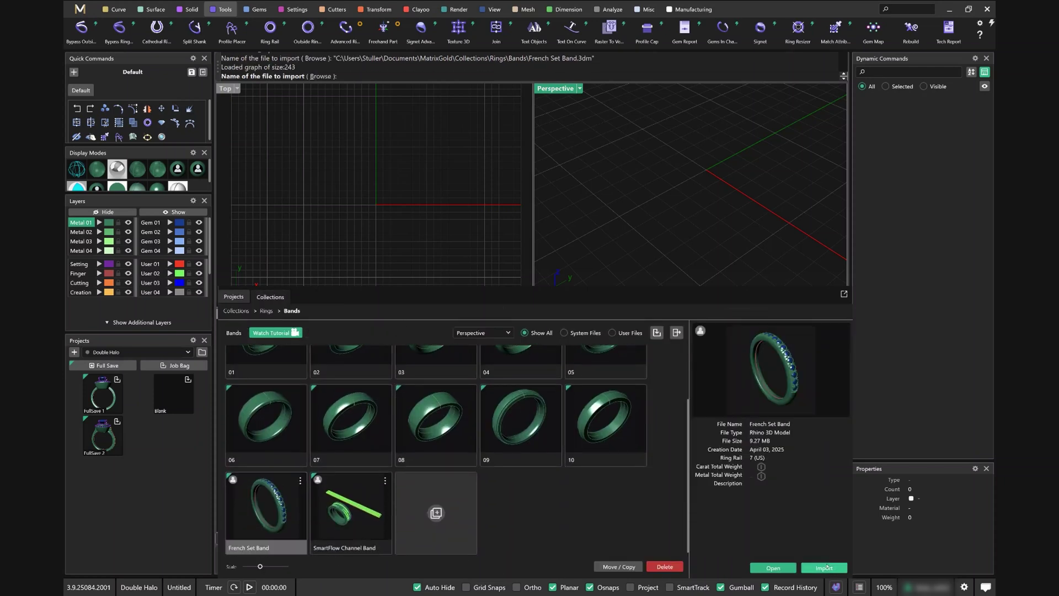
pyautogui.doubleClick(557, 90)
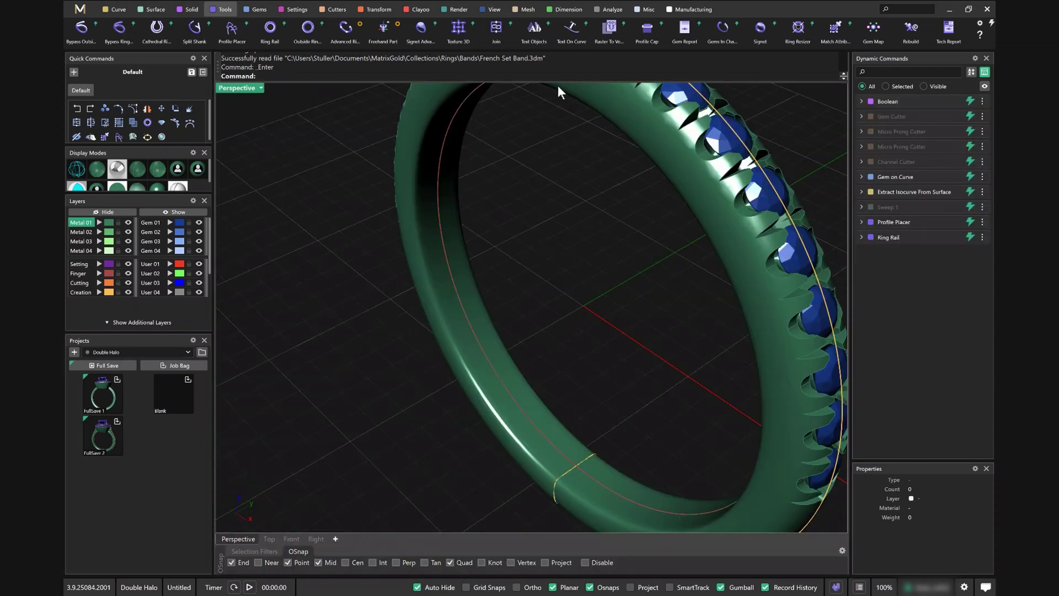
# Edit the Gem on Curve command and move the start position of the gem run to about 0.14
pyautogui.scroll(-2, 586, 185)
pyautogui.keyDown('shift'); pyautogui.moveTo(620, 218); pyautogui.dragTo(509, 244, button='right'); pyautogui.keyUp('shift')
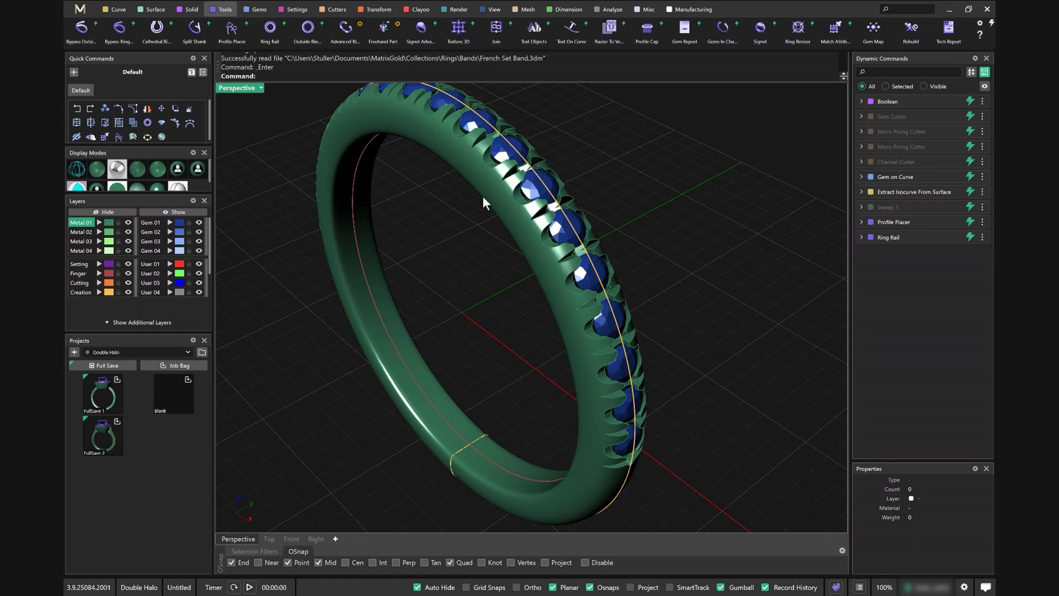
pyautogui.moveTo(491, 261); pyautogui.dragTo(516, 280, button='right')
pyautogui.keyDown('shift'); pyautogui.moveTo(516, 280); pyautogui.dragTo(537, 290, button='right'); pyautogui.keyUp('shift')
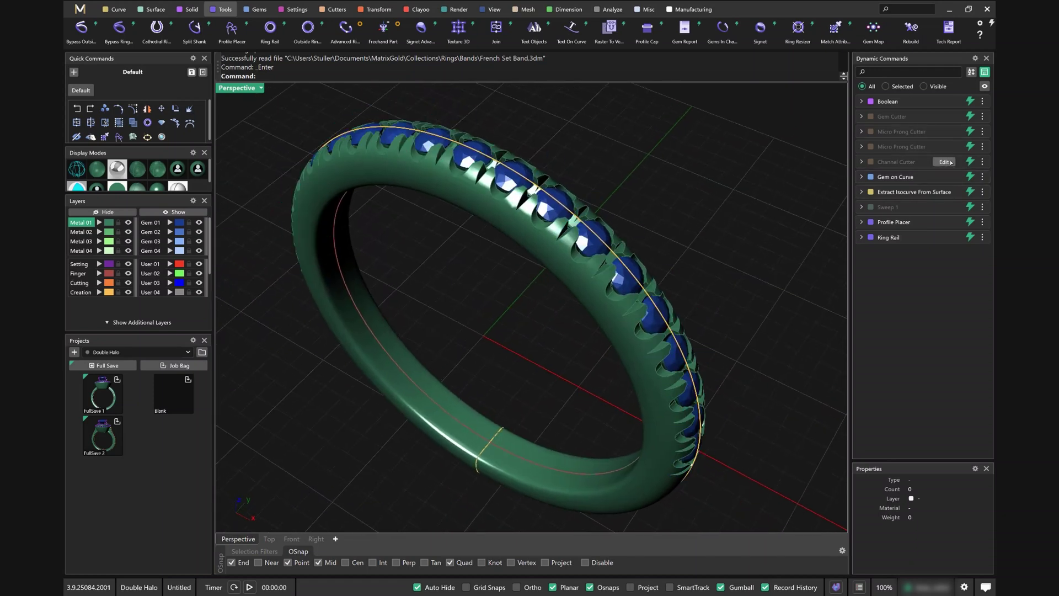
pyautogui.click(944, 179)
pyautogui.moveTo(646, 407); pyautogui.dragTo(574, 386, button='right')
pyautogui.moveTo(518, 402); pyautogui.dragTo(513, 399)
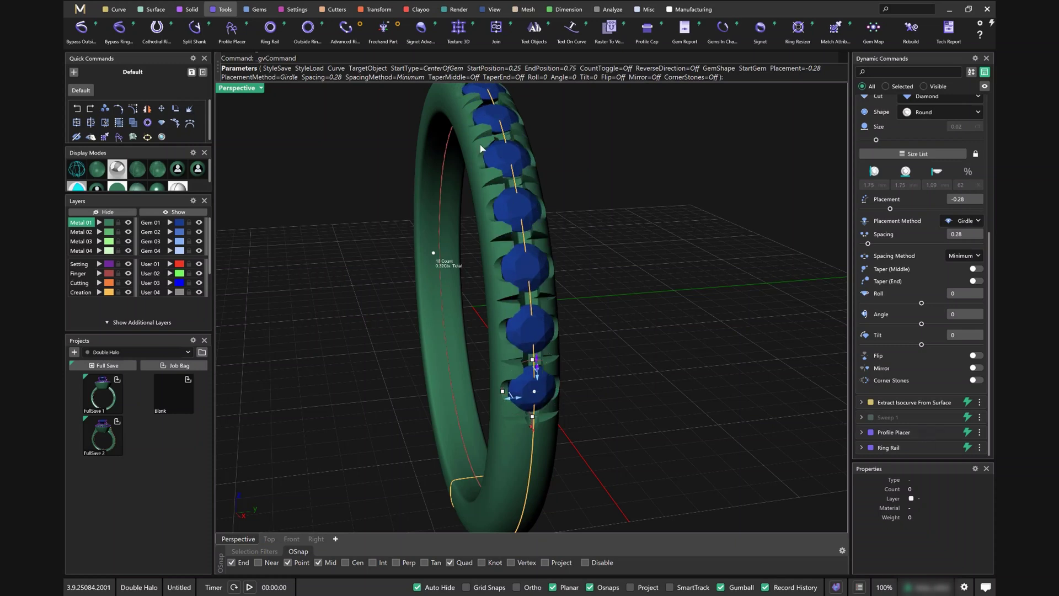
pyautogui.scroll(-3, 517, 354)
pyautogui.moveTo(515, 355); pyautogui.dragTo(628, 333, button='right')
pyautogui.moveTo(646, 326); pyautogui.dragTo(609, 433)
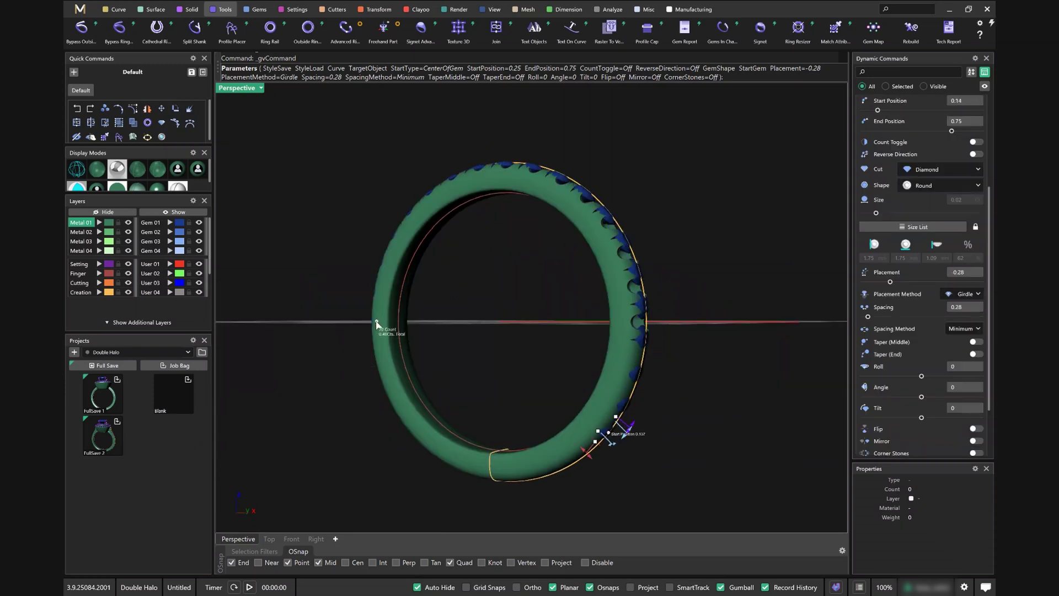
# Move the end position of the gem run to about 0.85 and accept the gem layout
pyautogui.moveTo(376, 324); pyautogui.dragTo(402, 421)
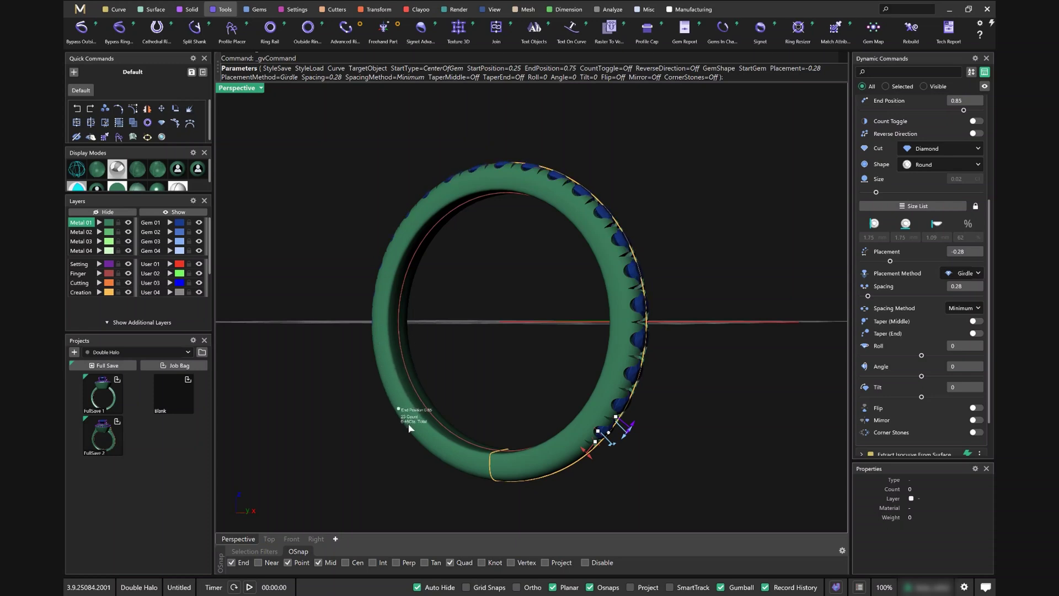
pyautogui.moveTo(401, 392); pyautogui.dragTo(498, 393, button='right')
pyautogui.rightClick(510, 344)
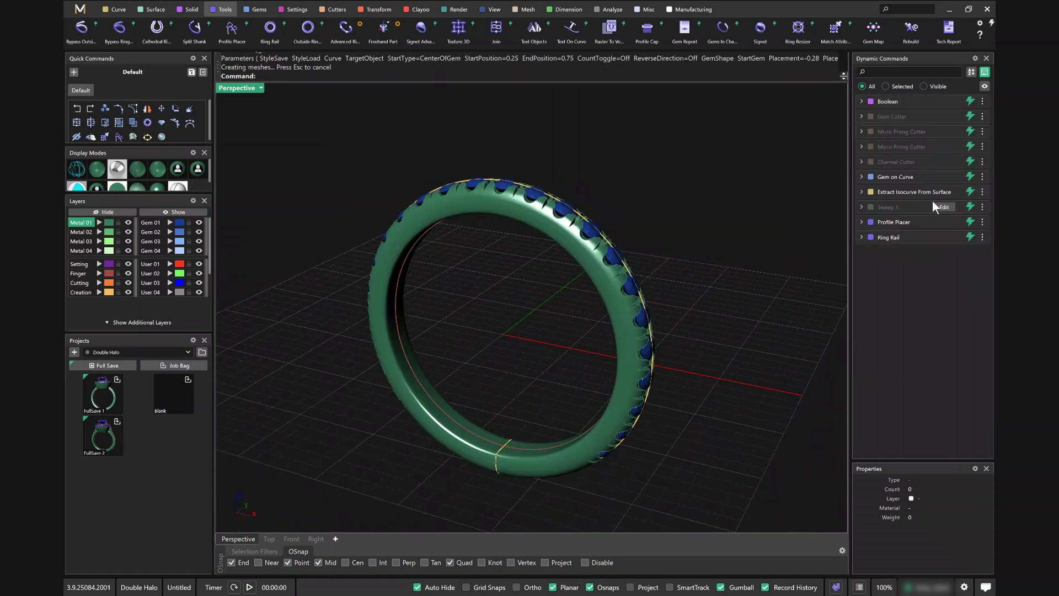
# Edit the Ring Rail and reduce its US finger size
pyautogui.click(943, 237)
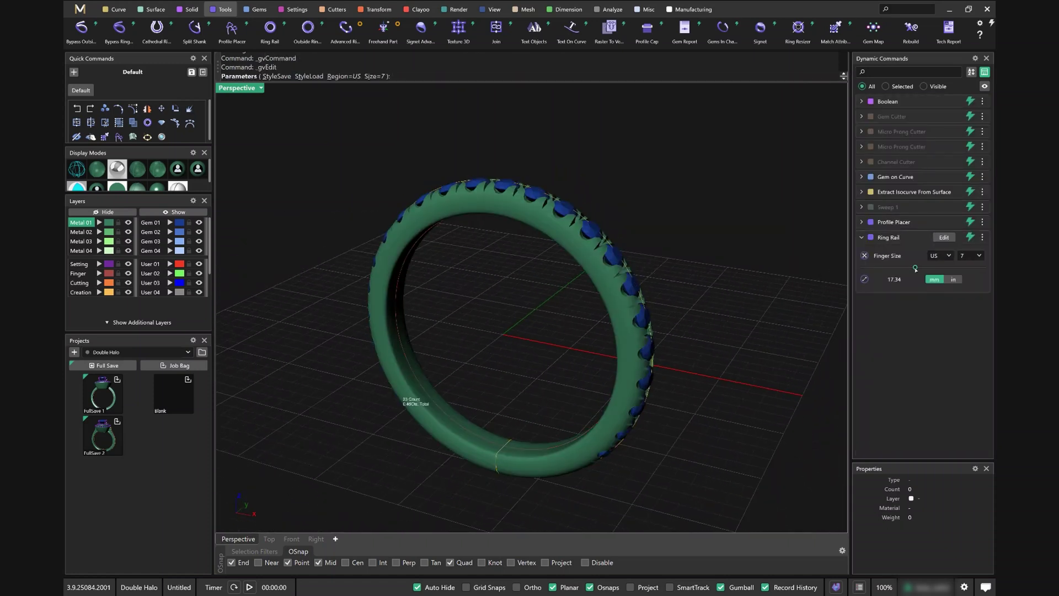
pyautogui.moveTo(915, 269); pyautogui.dragTo(898, 267)
pyautogui.moveTo(520, 331)
pyautogui.mouseDown(button='right')
pyautogui.moveTo(503, 310)
pyautogui.moveTo(450, 327)
pyautogui.moveTo(524, 328)
pyautogui.mouseUp(button='right')
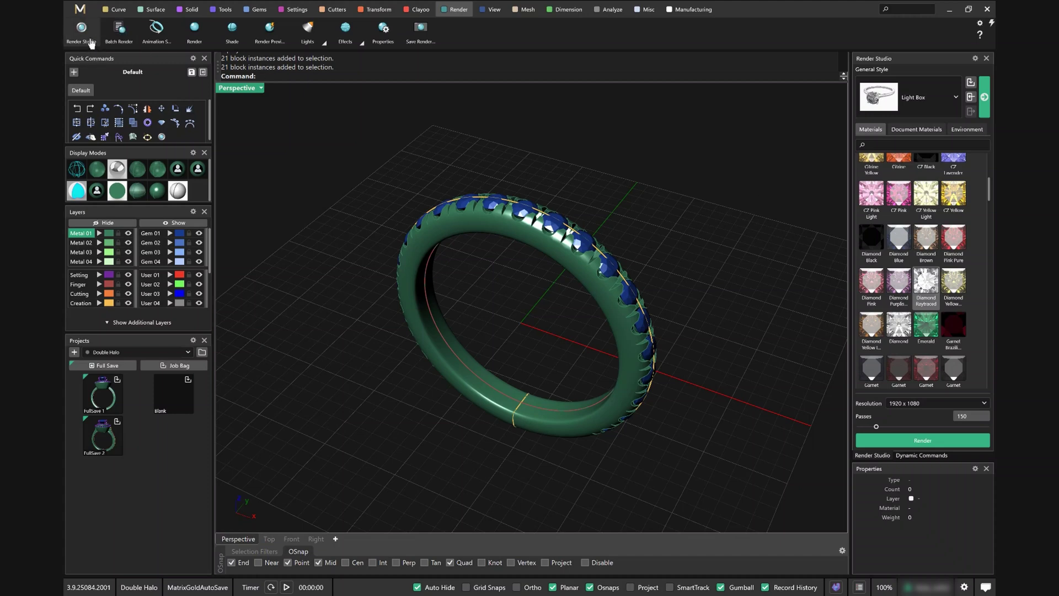
# Restore the four-viewport layout, angle the ring in the Perspective view and enlarge the Render Studio panel
pyautogui.moveTo(505, 354); pyautogui.dragTo(525, 344, button='right')
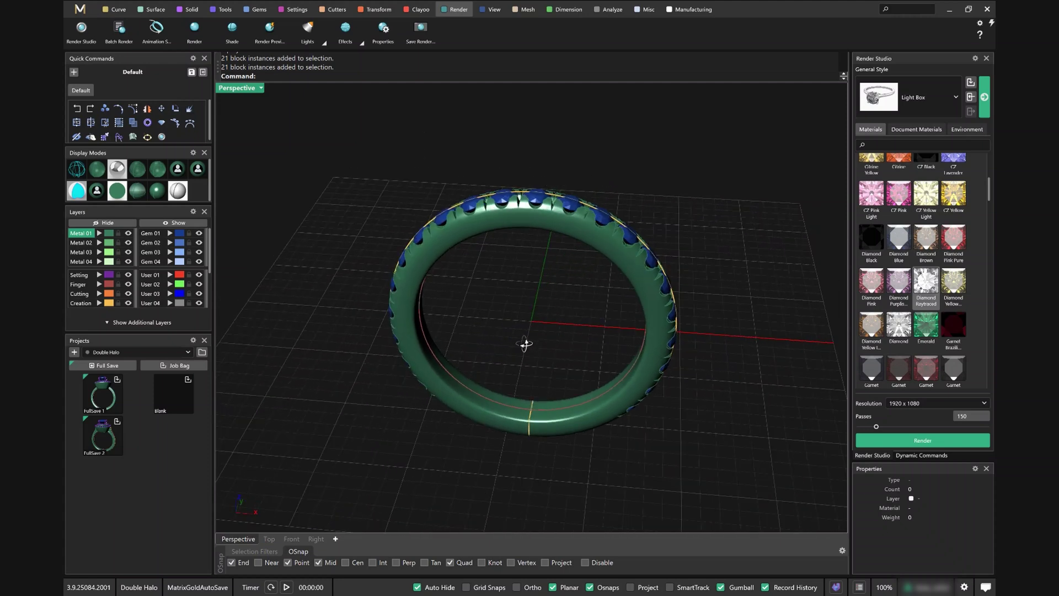
pyautogui.doubleClick(236, 88)
pyautogui.moveTo(652, 277); pyautogui.dragTo(541, 182, button='right')
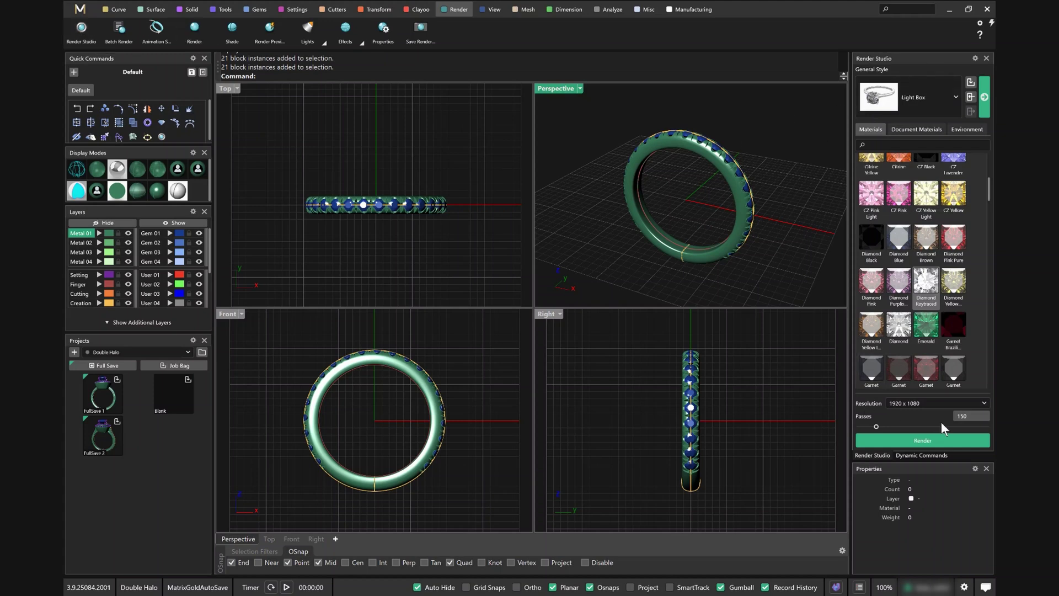
pyautogui.moveTo(914, 461); pyautogui.dragTo(917, 503)
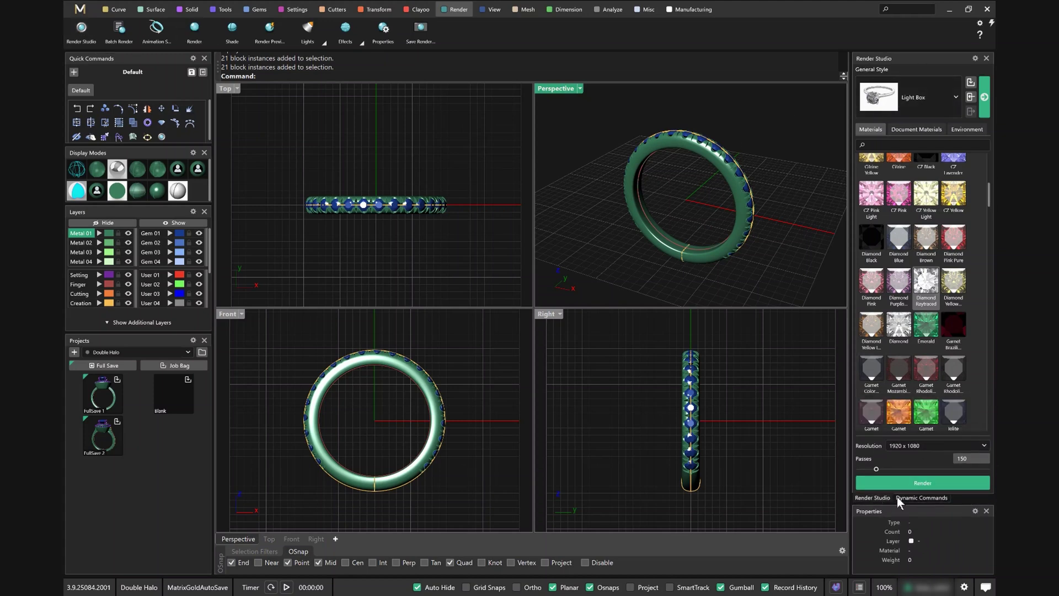
# Collapse every material category in Render Studio, from Metals and Gems through Ground Plane to Misc
pyautogui.scroll(10, 914, 174)
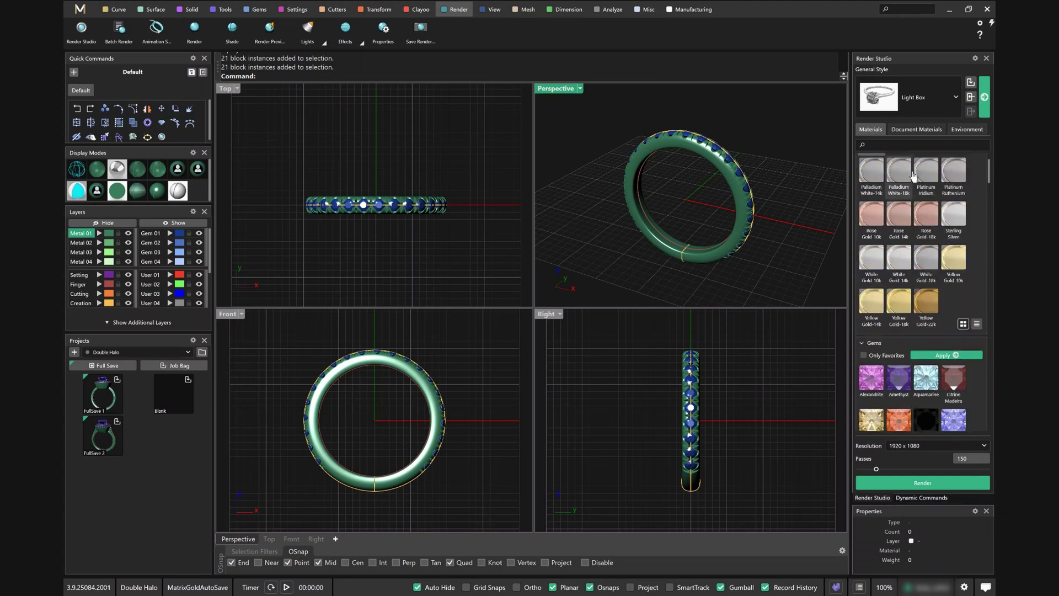
pyautogui.click(875, 159)
pyautogui.click(874, 173)
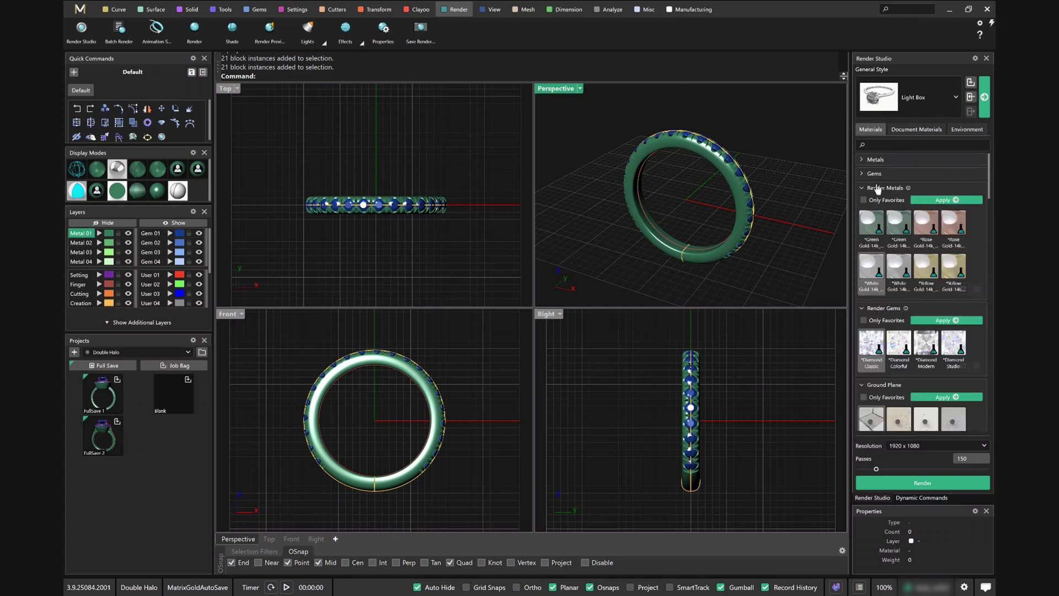
pyautogui.click(877, 189)
pyautogui.click(875, 203)
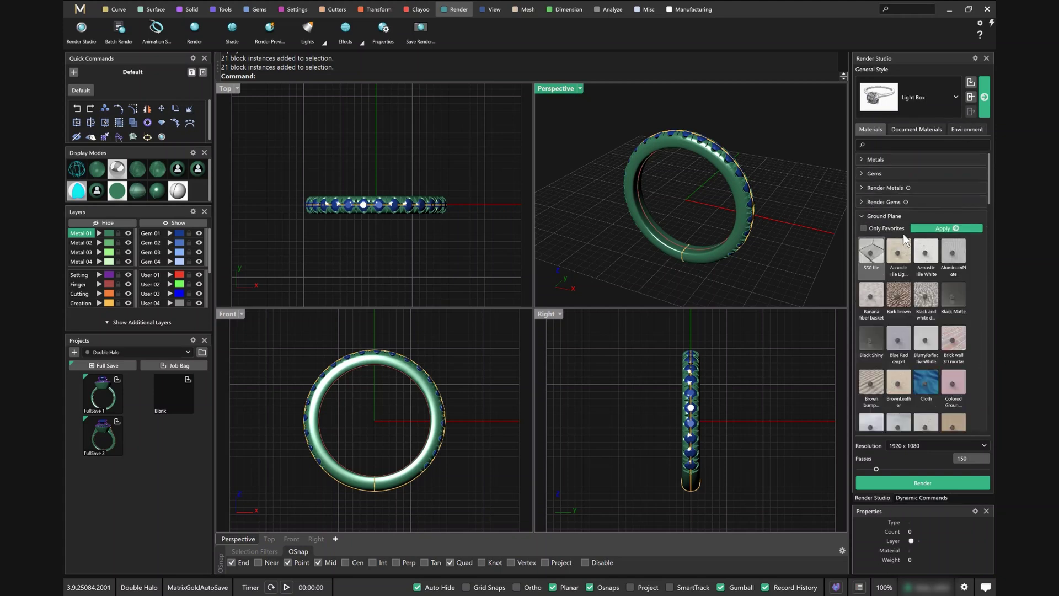
pyautogui.click(894, 217)
pyautogui.click(892, 232)
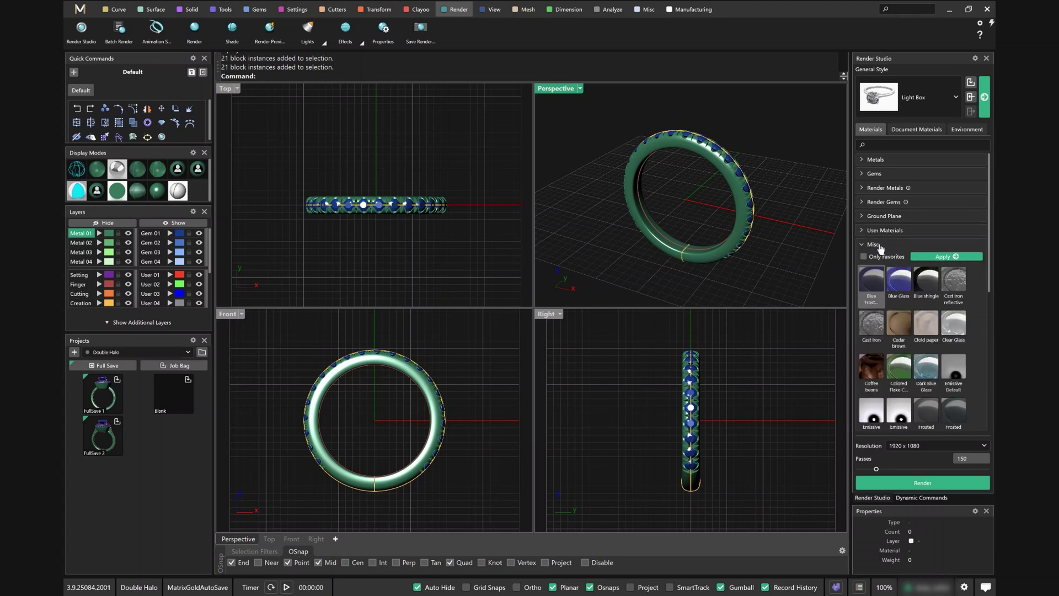
pyautogui.click(884, 246)
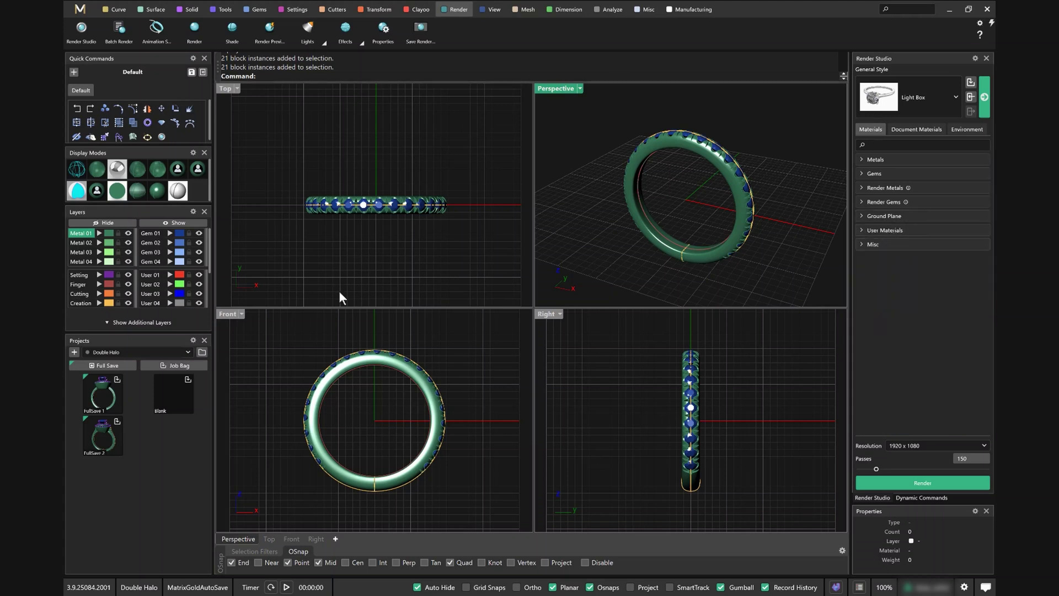
# Review the general render styles, keeping Light Box, and set the Perspective view to the Raytraced display mode
pyautogui.click(956, 97)
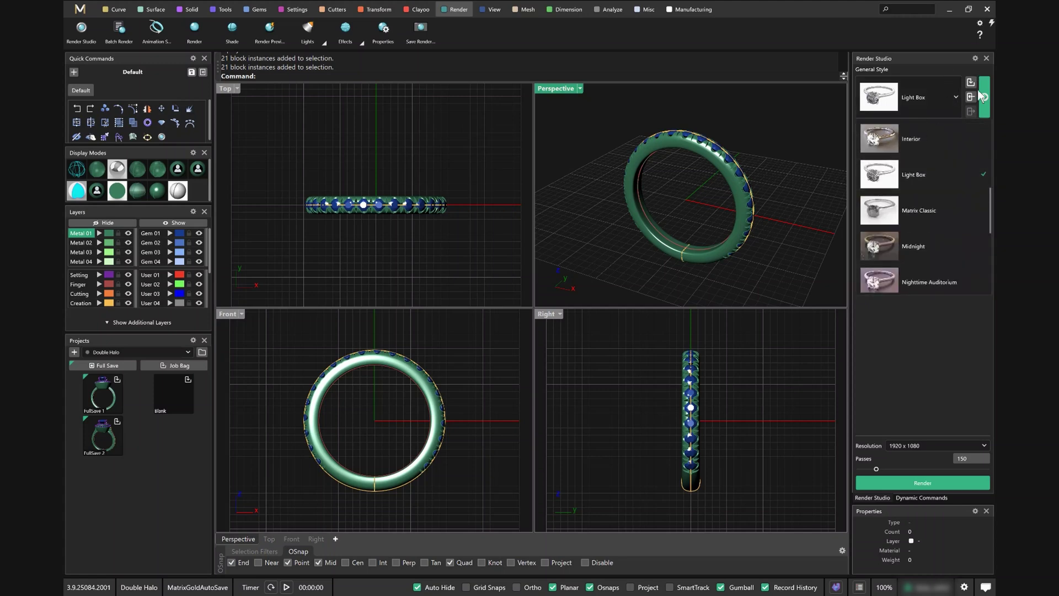
pyautogui.click(981, 73)
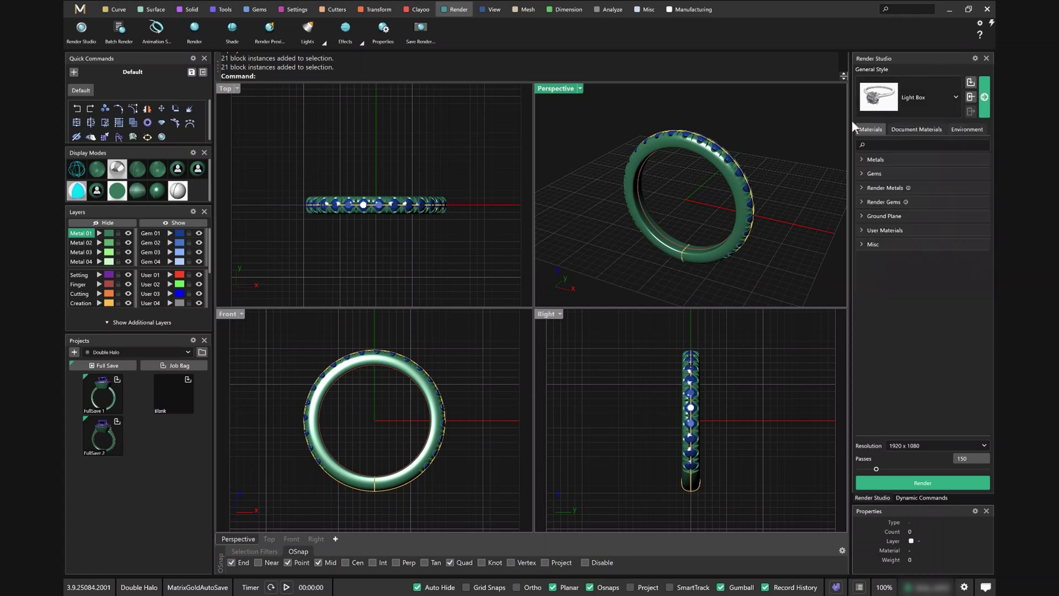
pyautogui.click(580, 88)
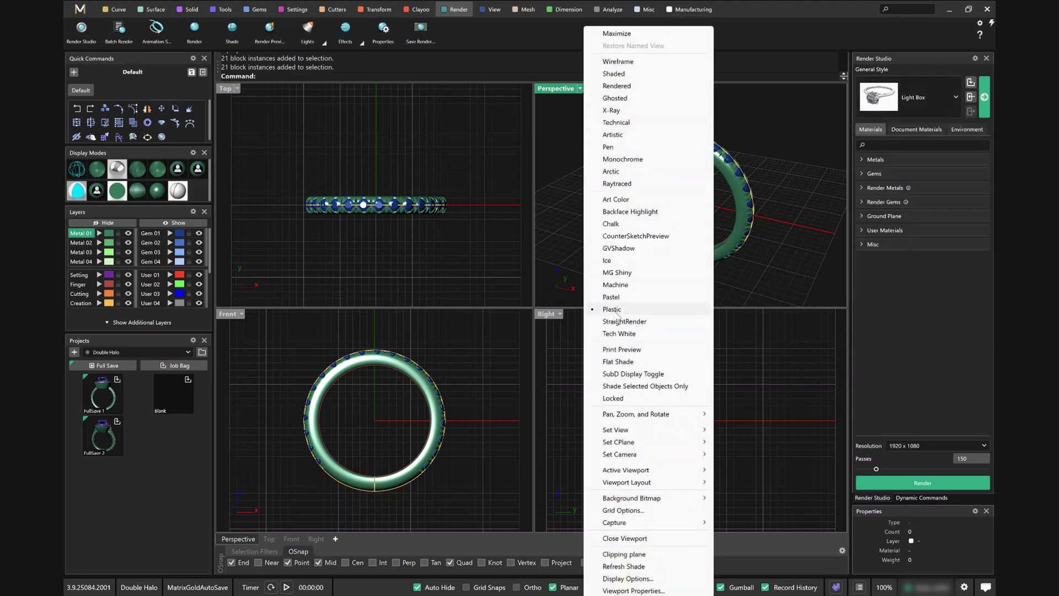
pyautogui.click(630, 181)
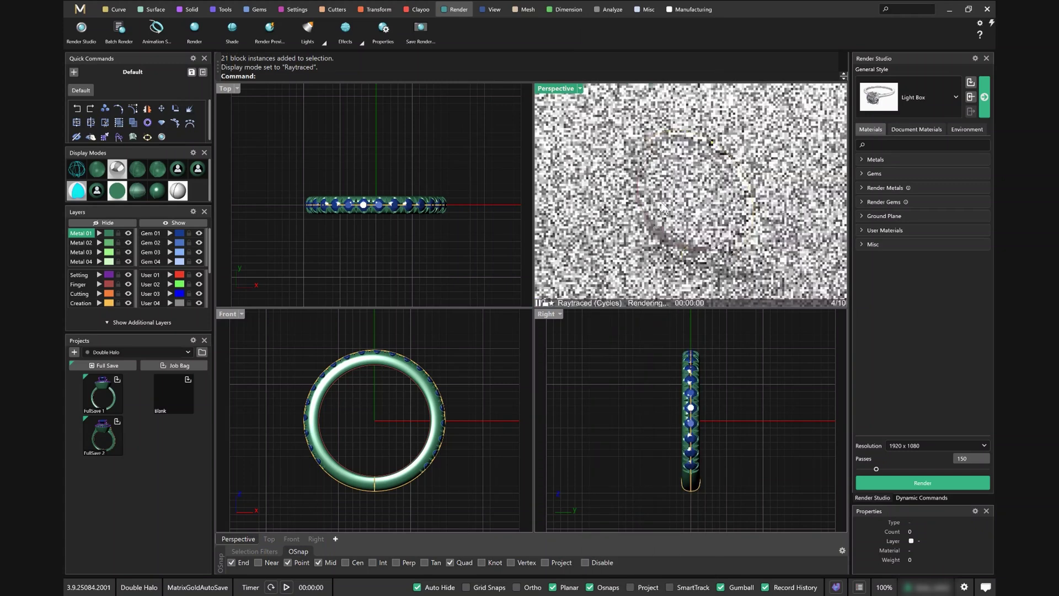
pyautogui.moveTo(662, 197); pyautogui.dragTo(656, 211, button='right')
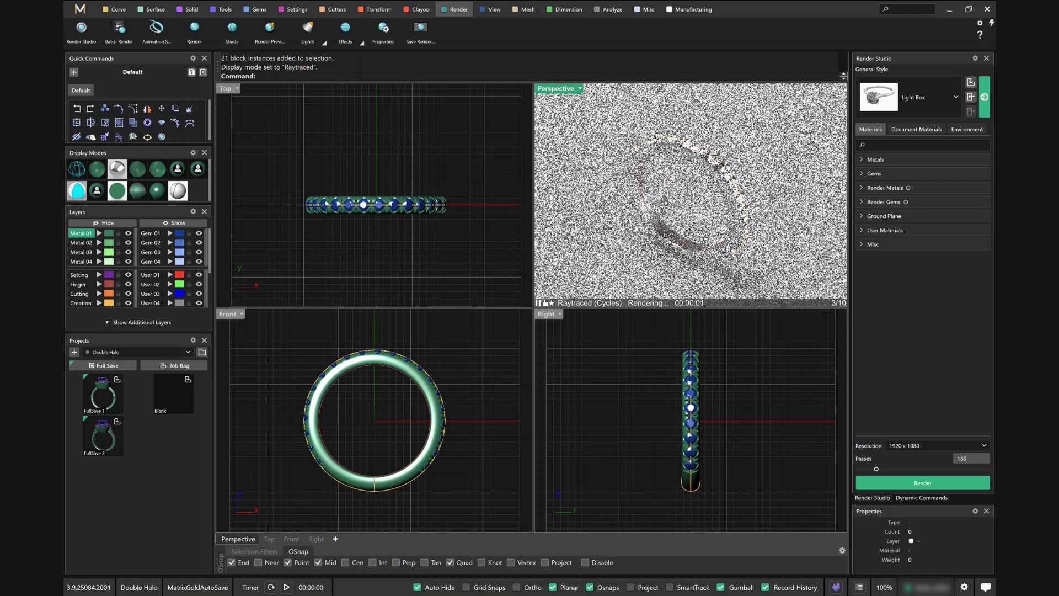
# Select the band on the Metal 01 layer, look over the Metals materials such as White Gold-10k, and clear the selection
pyautogui.click(862, 161)
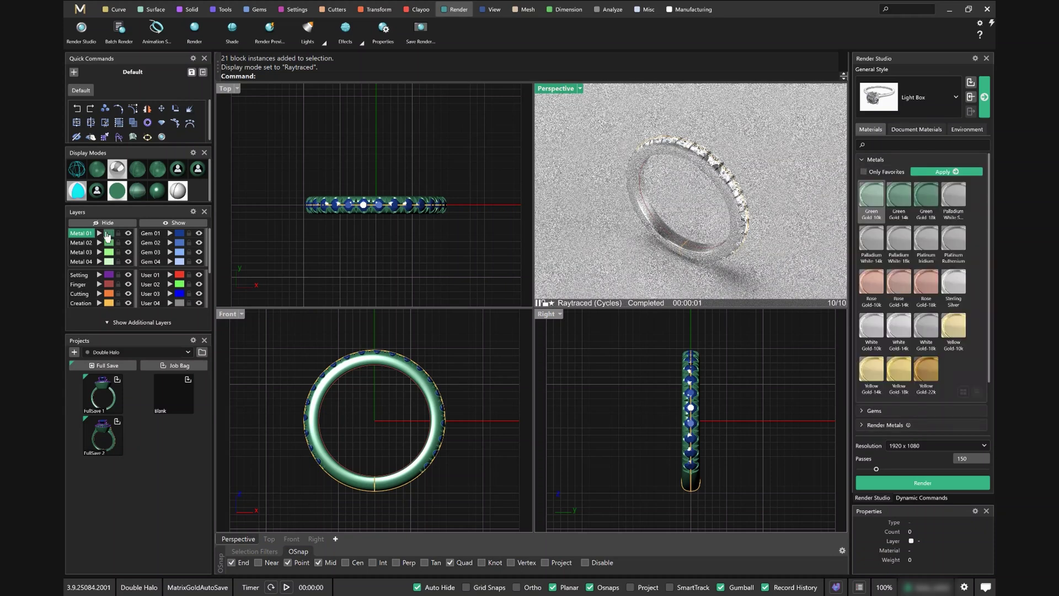
pyautogui.click(100, 233)
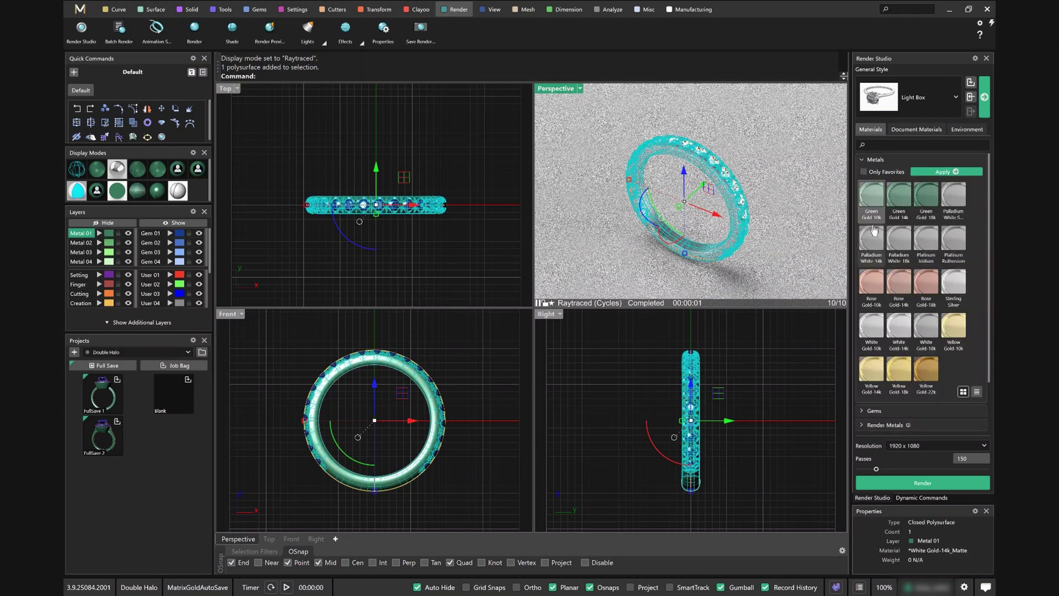
pyautogui.click(877, 320)
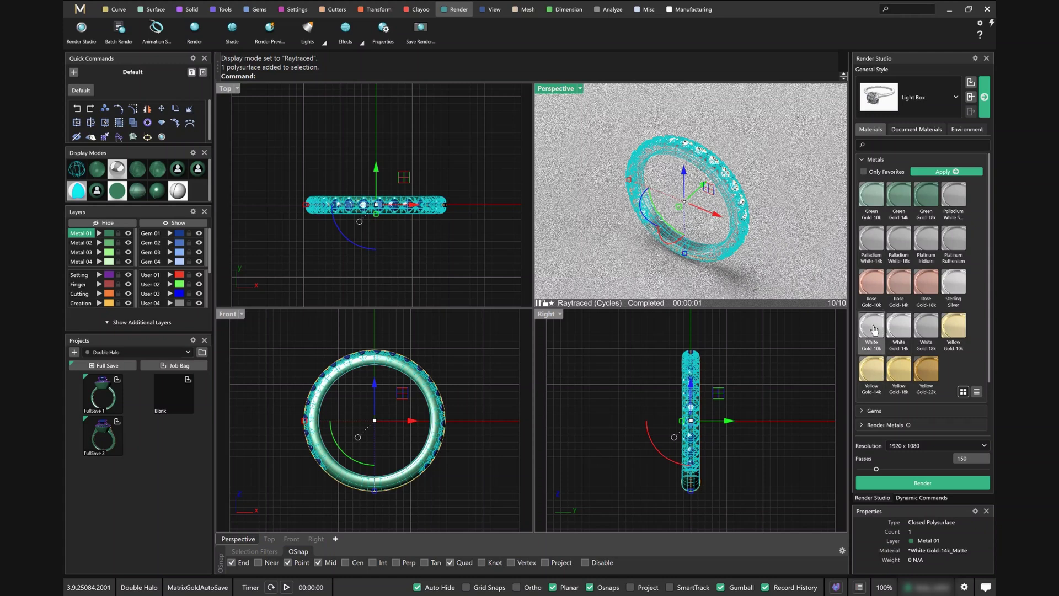
pyautogui.moveTo(778, 238); pyautogui.dragTo(756, 231, button='right')
pyautogui.click(783, 342)
# Select the band's gems, browse the Gems materials such as Diamond, and clear the selection
pyautogui.click(875, 160)
pyautogui.click(873, 174)
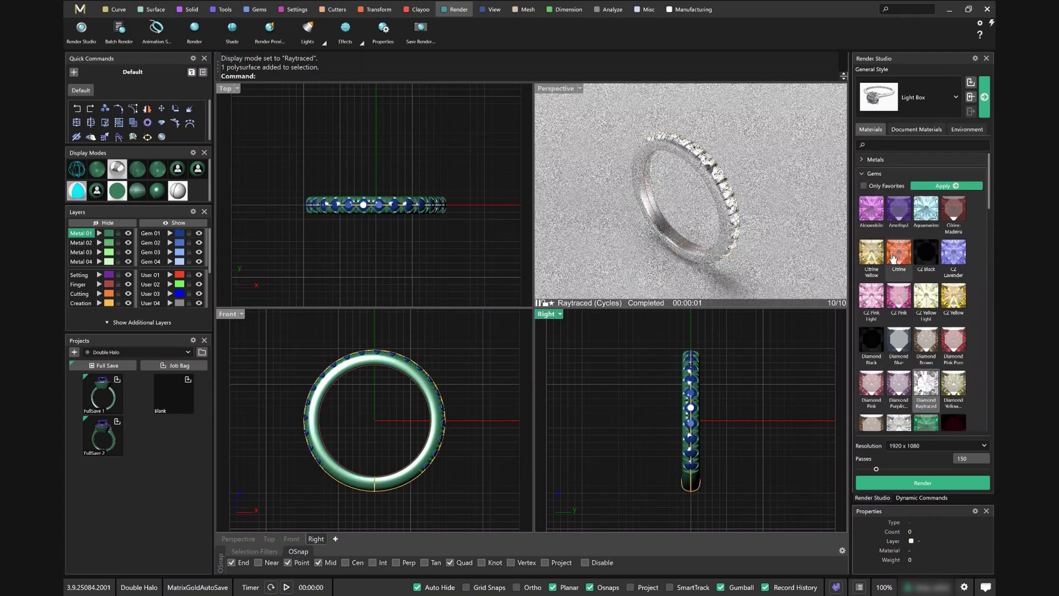
pyautogui.click(704, 165)
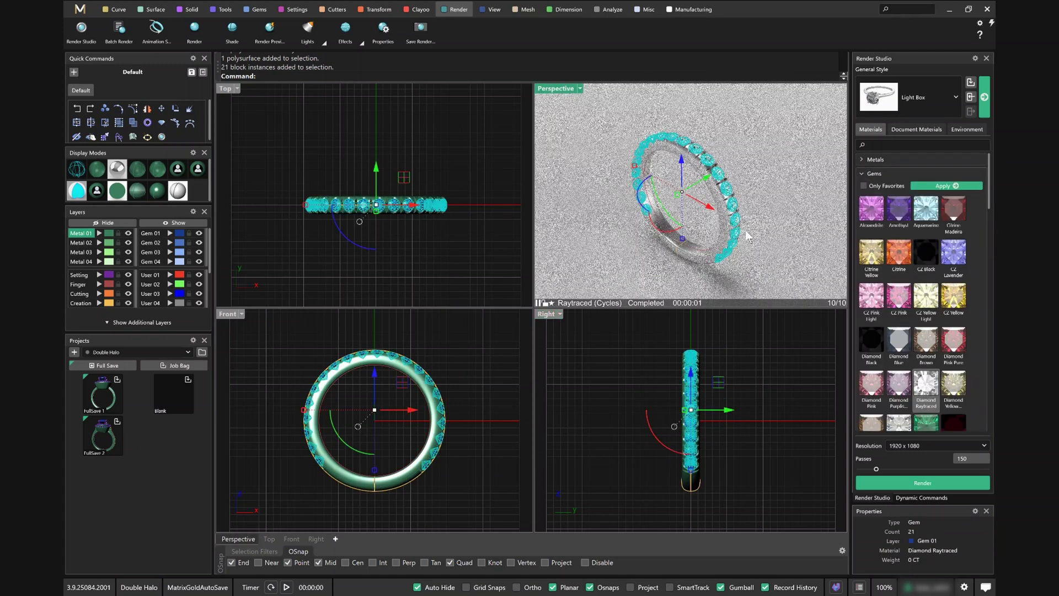
pyautogui.scroll(-1, 926, 276)
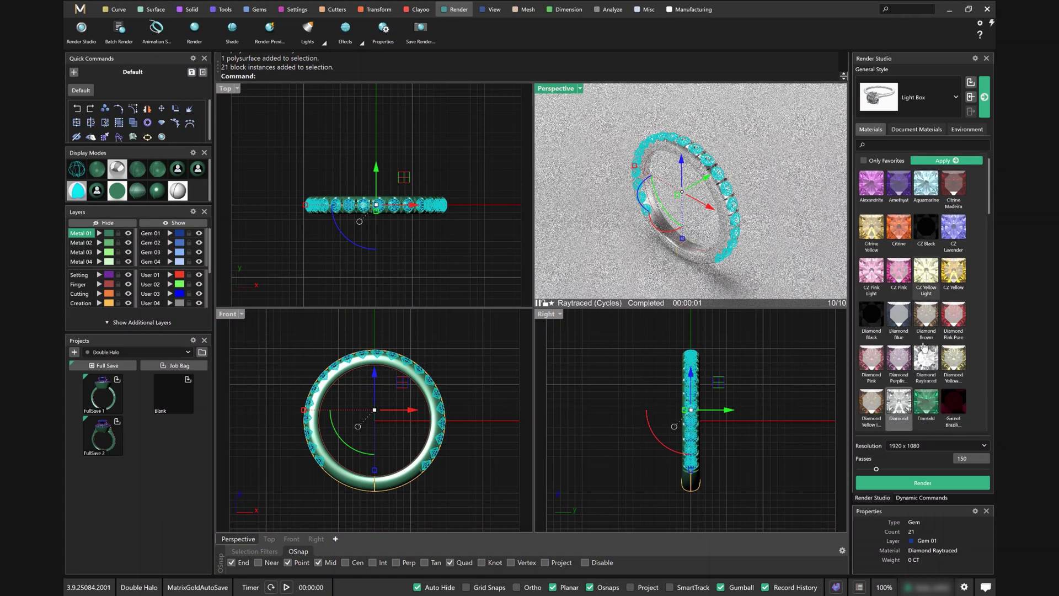
pyautogui.click(784, 213)
pyautogui.moveTo(786, 228); pyautogui.dragTo(826, 190, button='right')
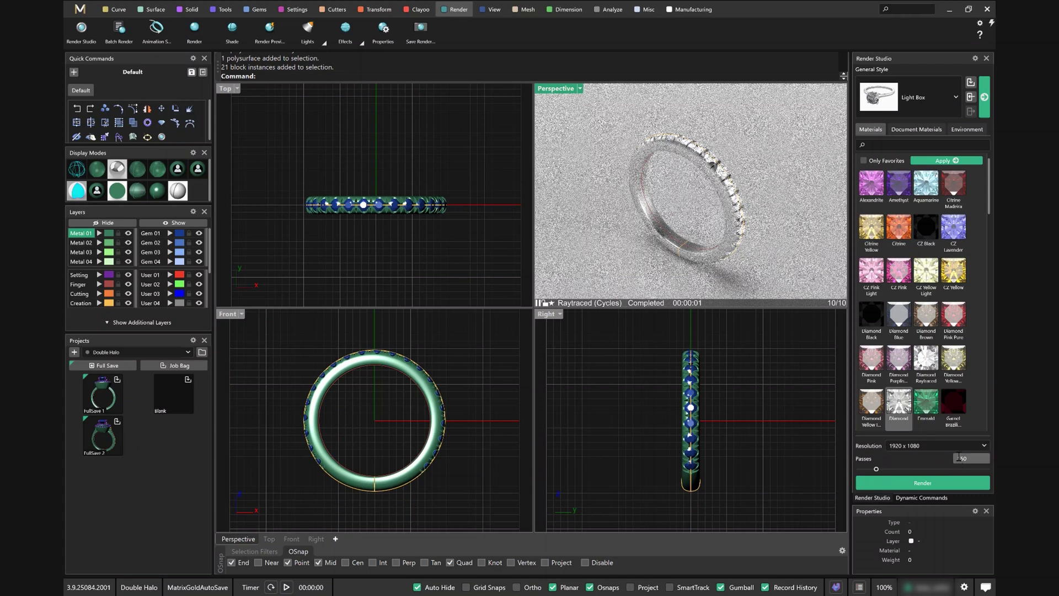
# Render the angled ring view at 1920 x 1080 with 150 passes, then close the render window
pyautogui.moveTo(696, 220); pyautogui.dragTo(676, 204, button='right')
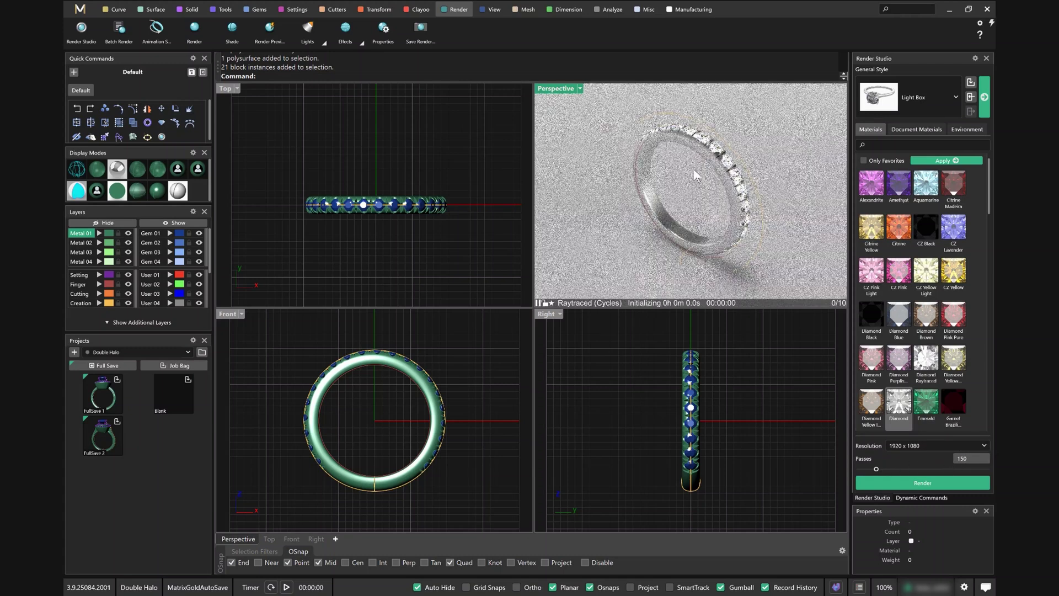
pyautogui.click(922, 485)
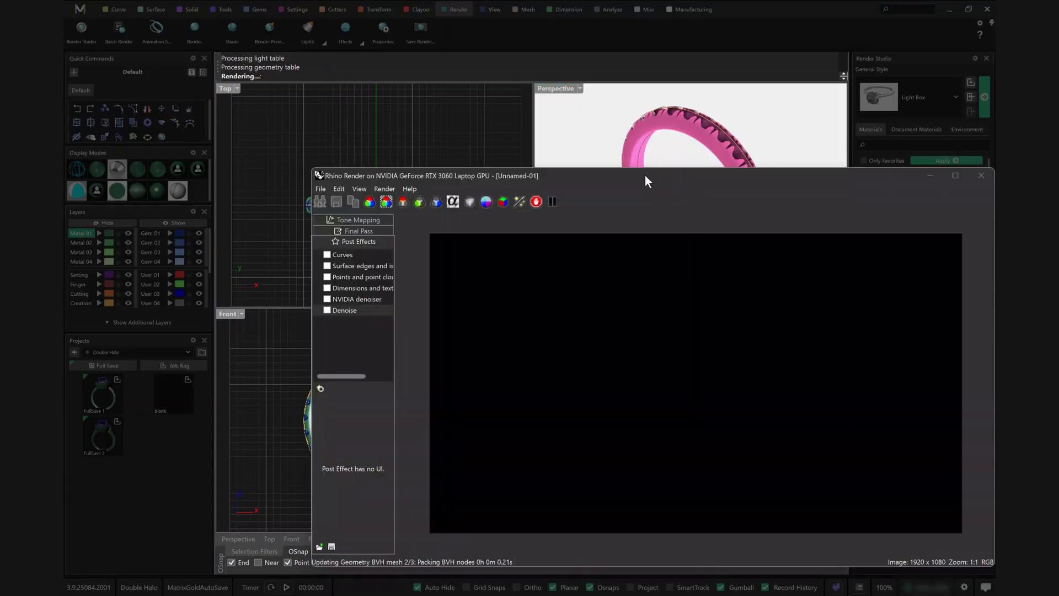
pyautogui.moveTo(654, 176); pyautogui.dragTo(560, 114)
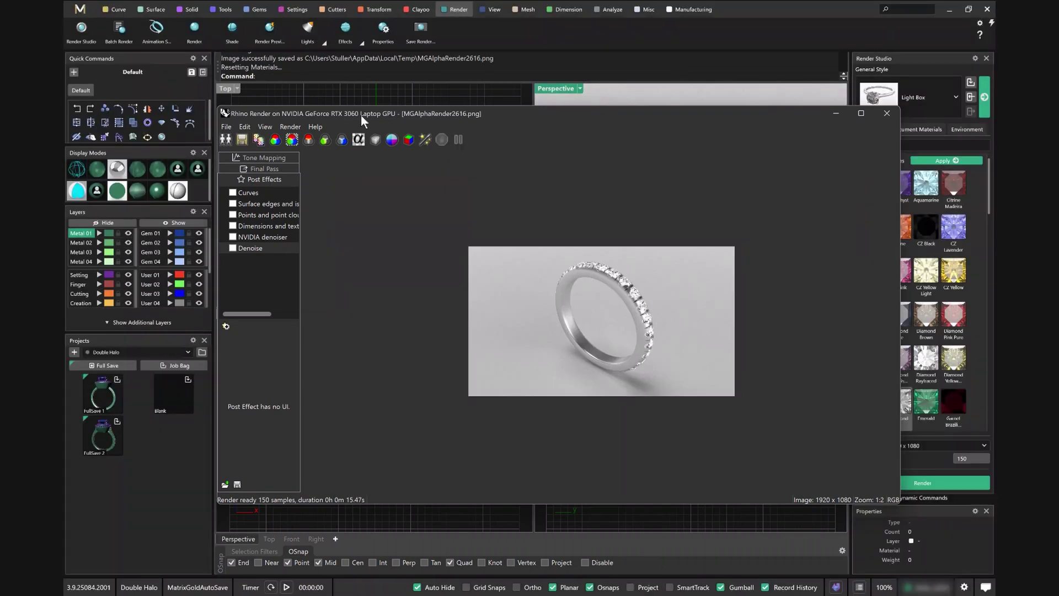
pyautogui.click(882, 115)
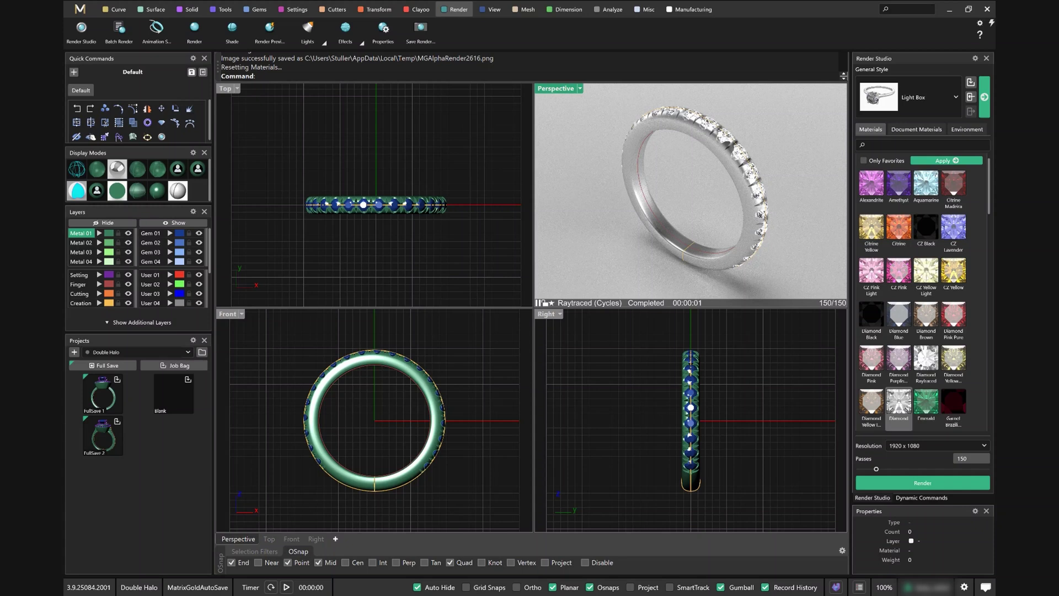
# Switch to the browser and review Gemvision's MatrixGold education page, including the certifications, Online Academy details and additional resources
pyautogui.moveTo(65, 175); pyautogui.dragTo(594, 2)
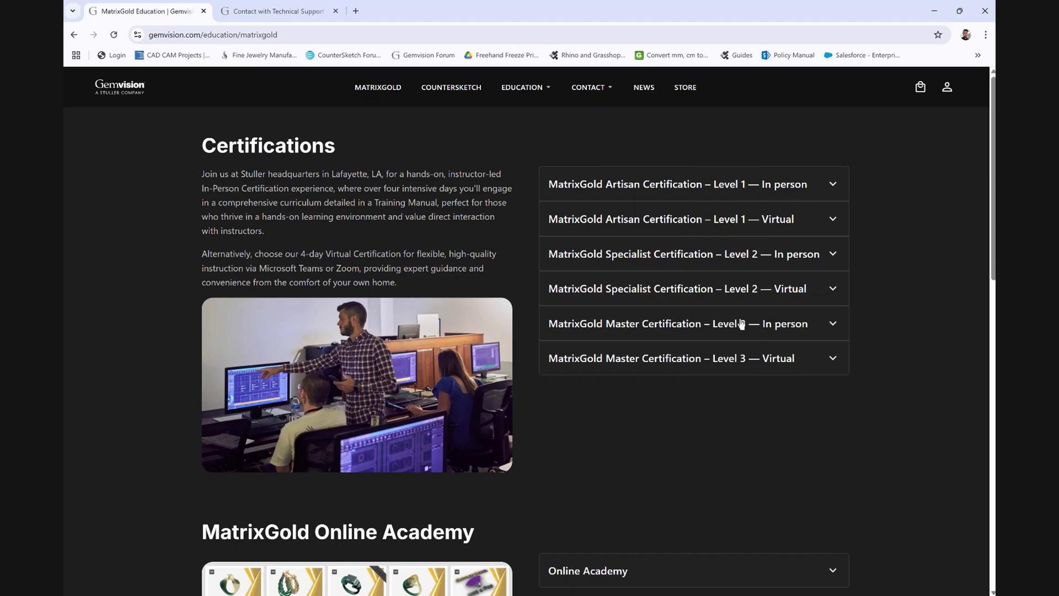
pyautogui.scroll(-4, 560, 432)
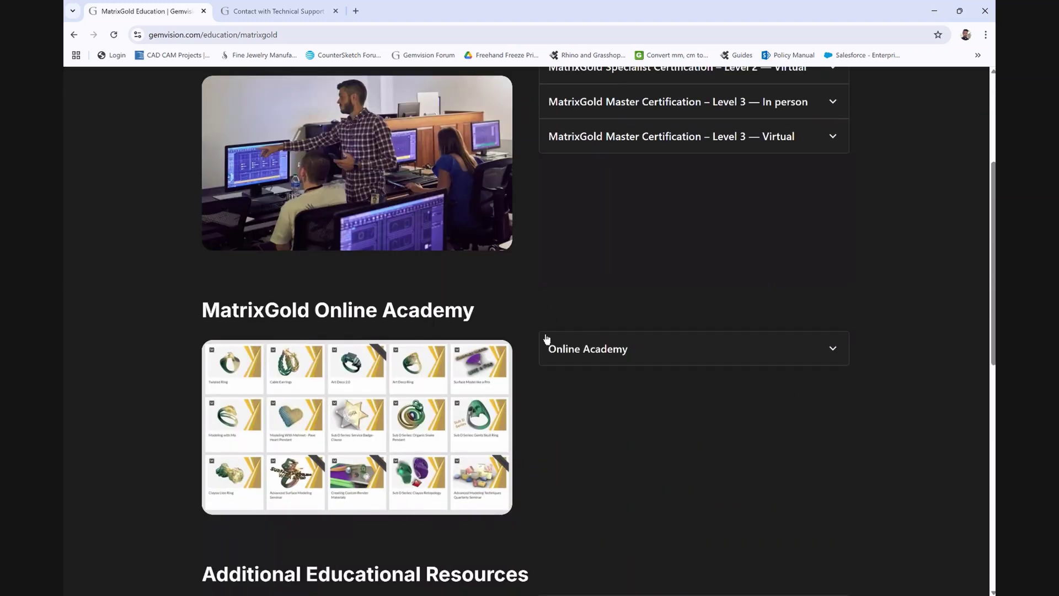
pyautogui.click(614, 353)
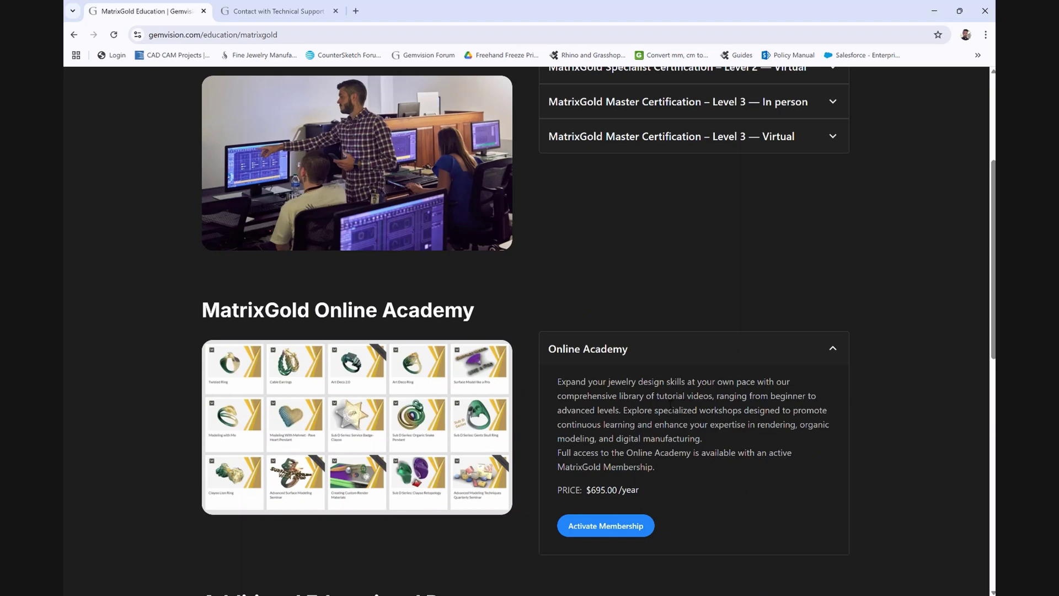
pyautogui.scroll(-5, 653, 406)
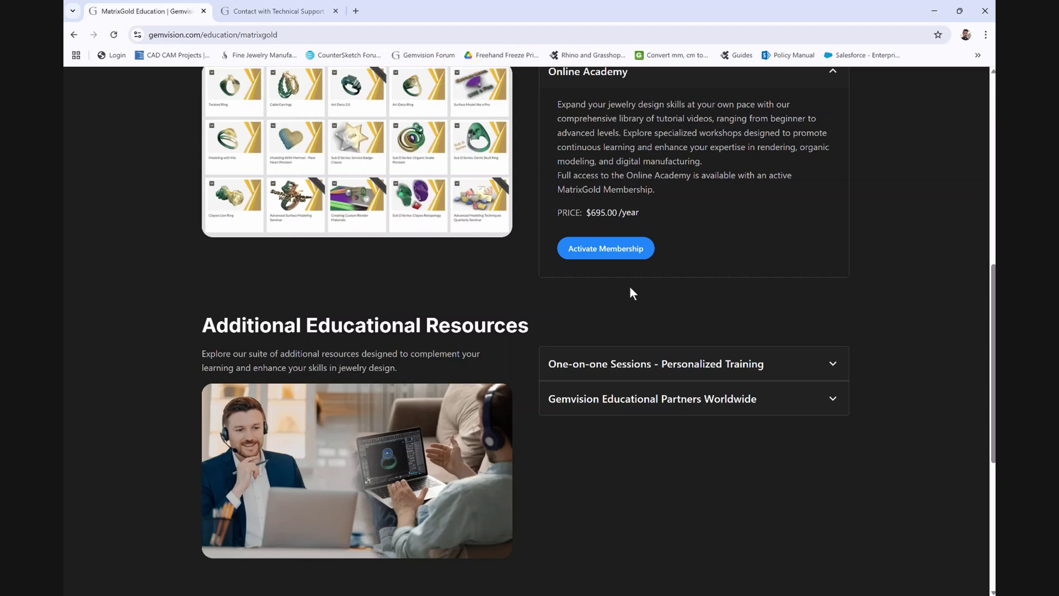
pyautogui.scroll(-1, 620, 287)
# Open the Gemvision technical support page and review its email and phone contact sections
pyautogui.hotkey('ctrl', 'Tab')
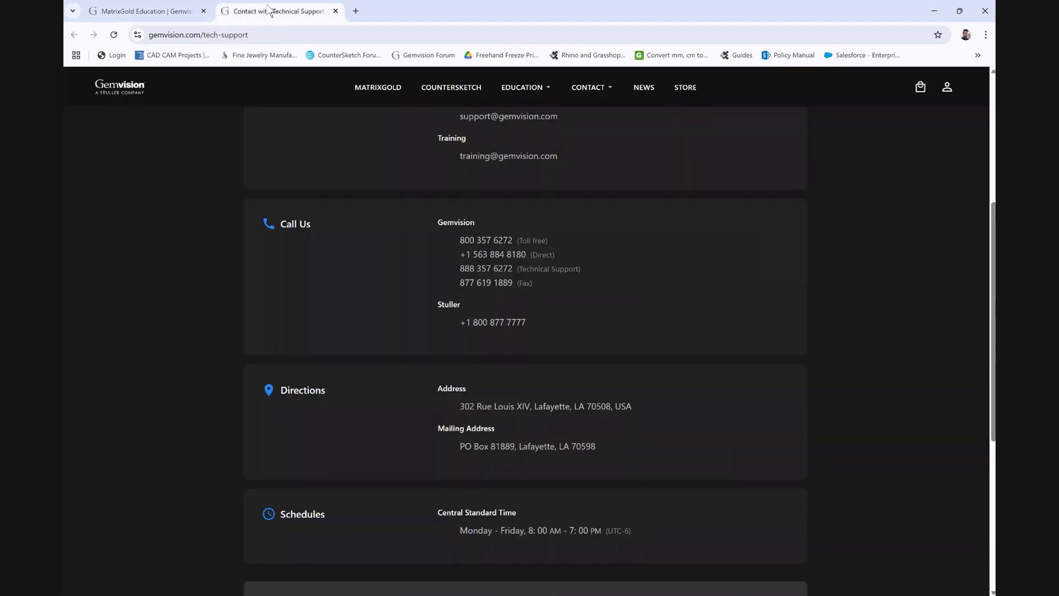
pyautogui.scroll(5, 705, 281)
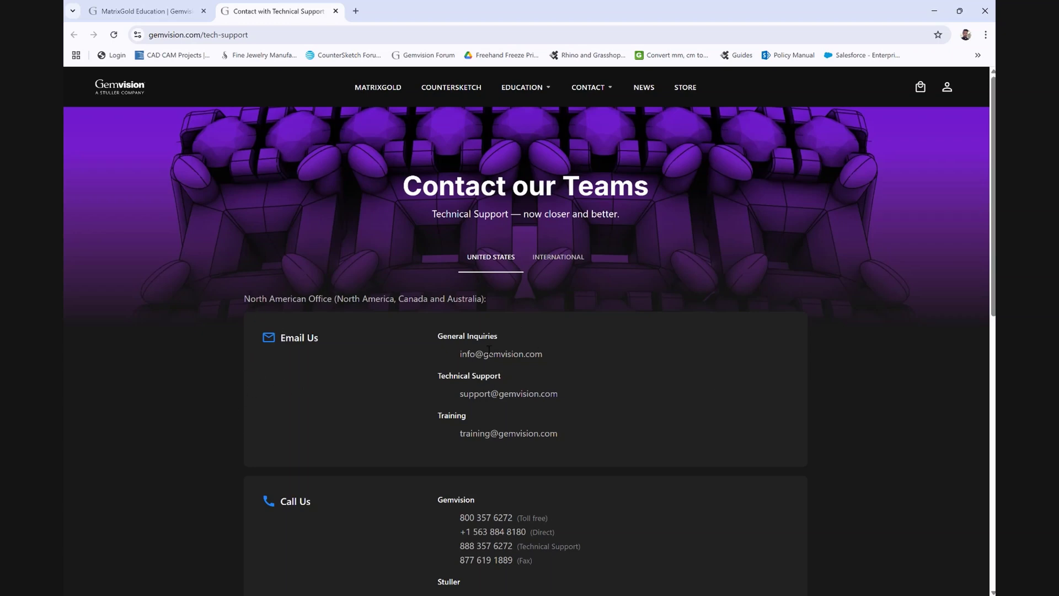
pyautogui.scroll(-1, 491, 375)
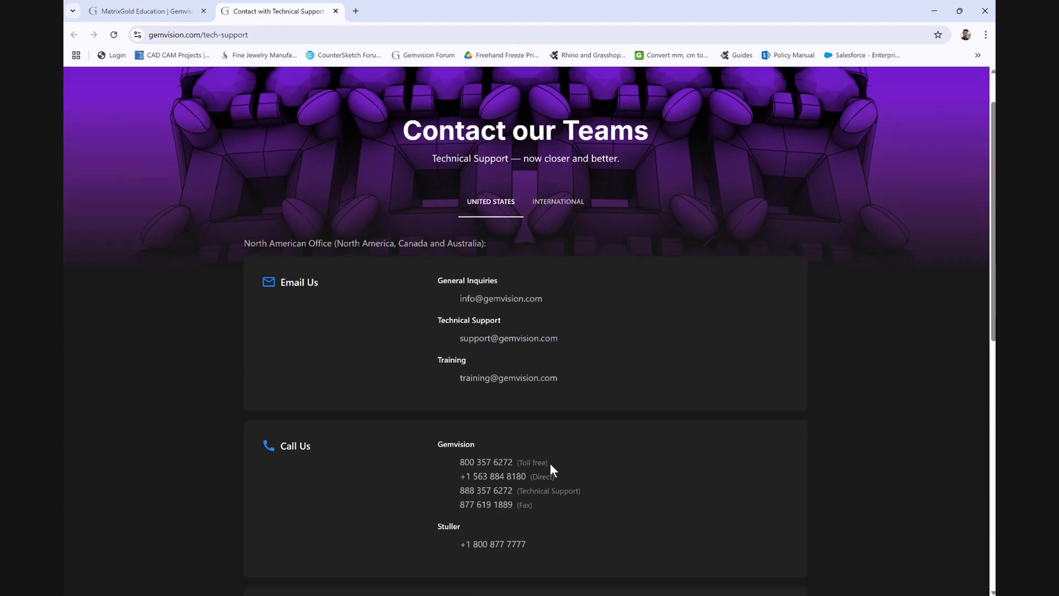
pyautogui.scroll(-1, 498, 473)
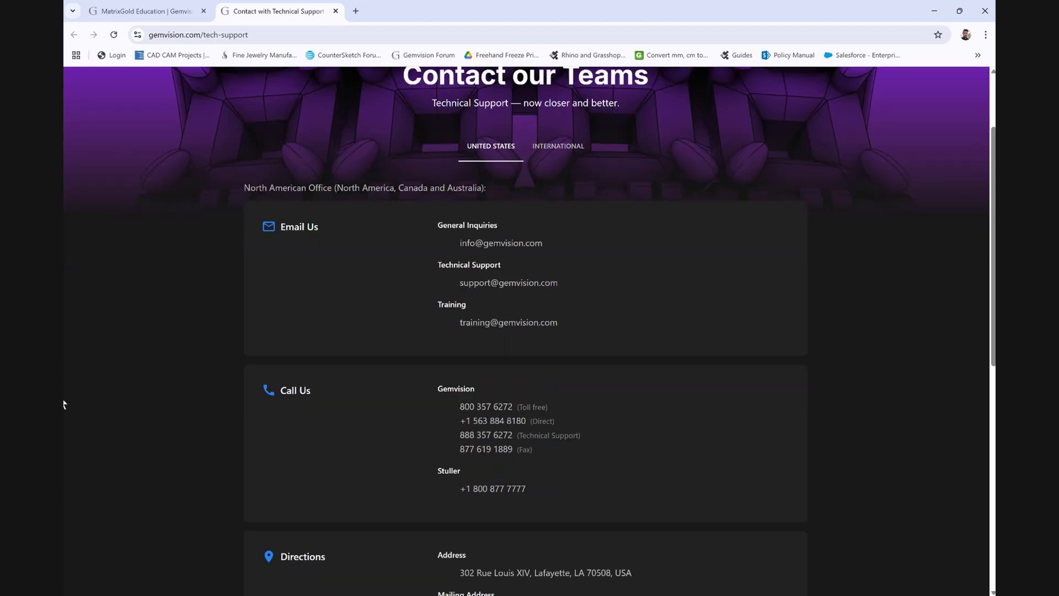